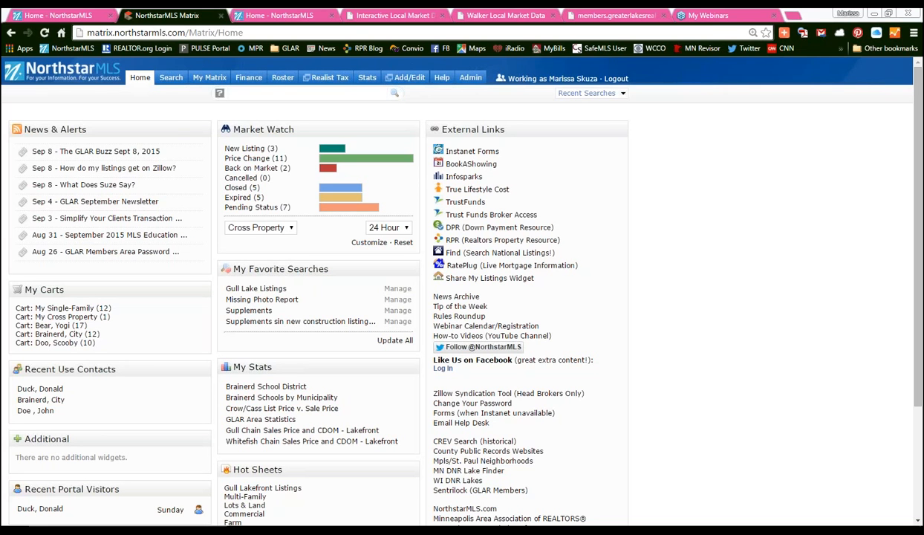
- Bring up the Search tab's category dropdown over the Matrix home dashboard
mouse_move(171, 79)
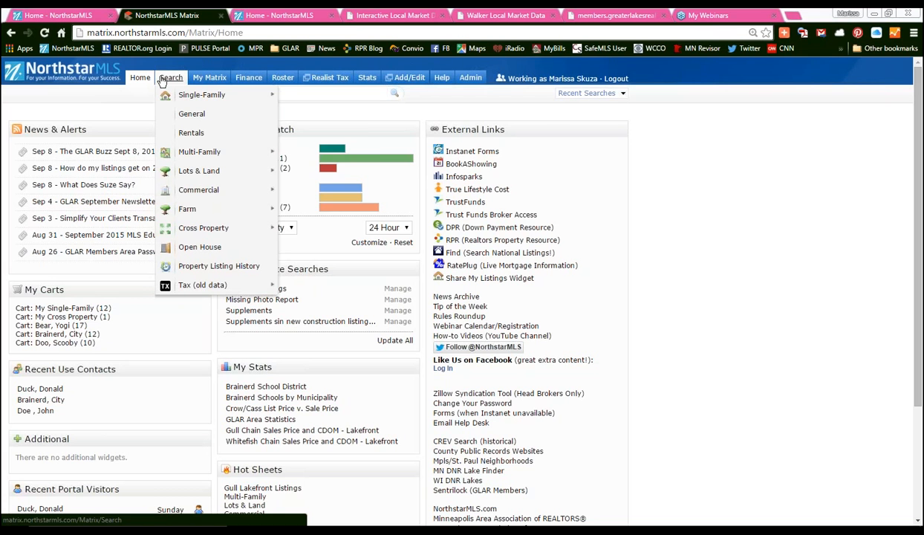
- Open the Single-Family General search form from the Search menu
mouse_move(168, 98)
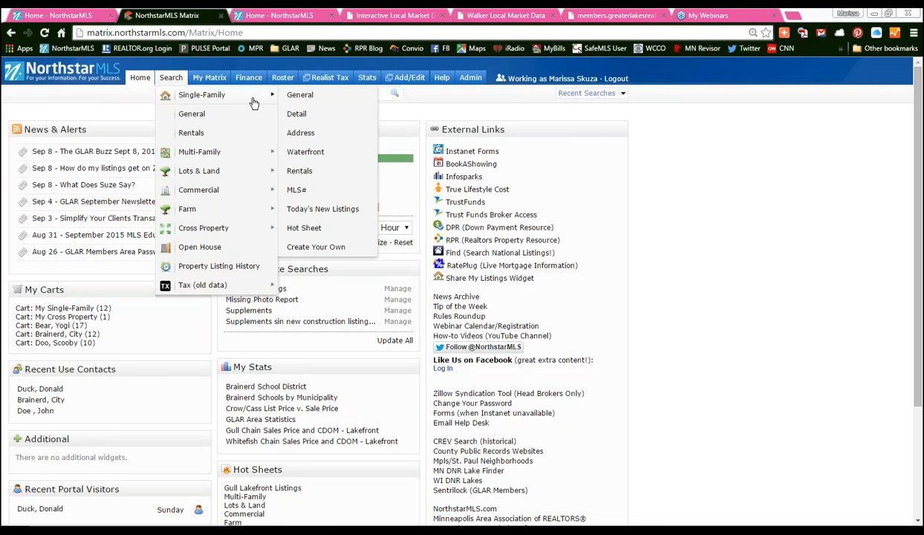
left_click(300, 95)
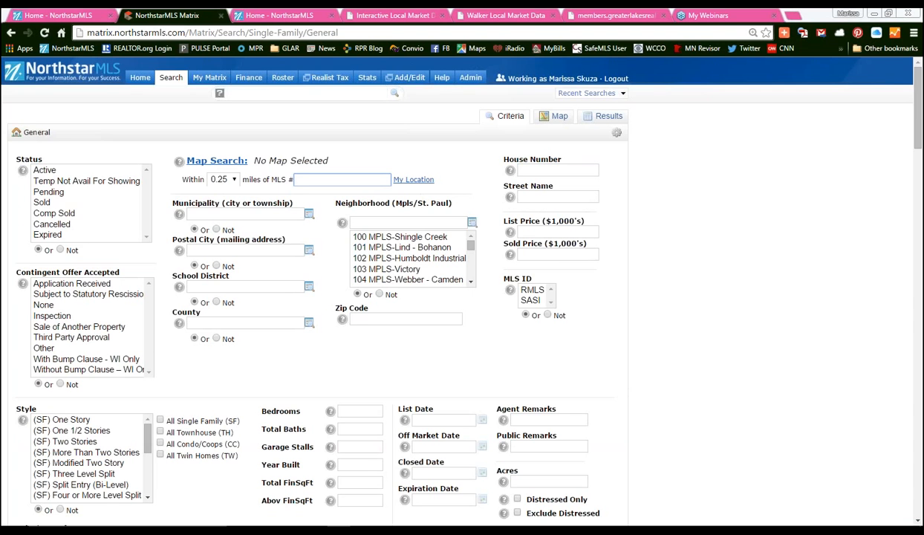
left_click_drag(919, 107, 915, 208)
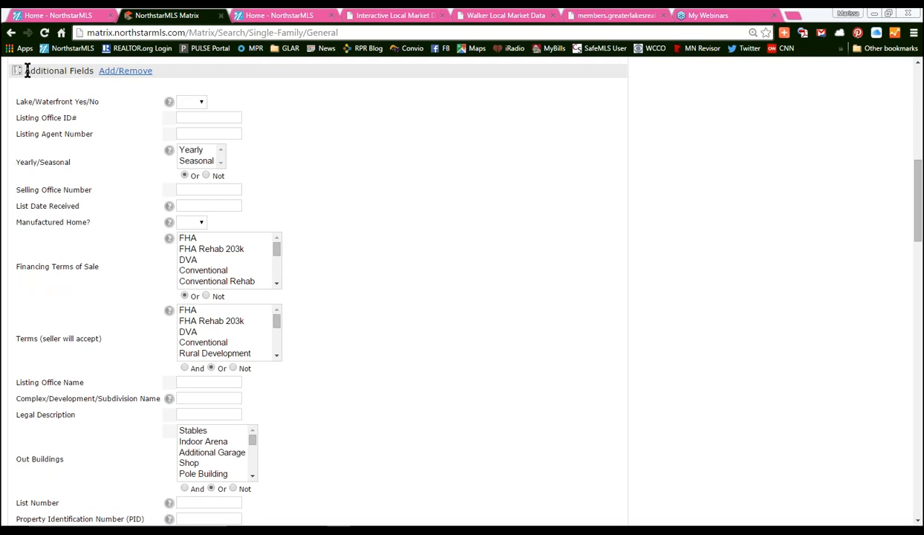
left_click_drag(25, 70, 96, 71)
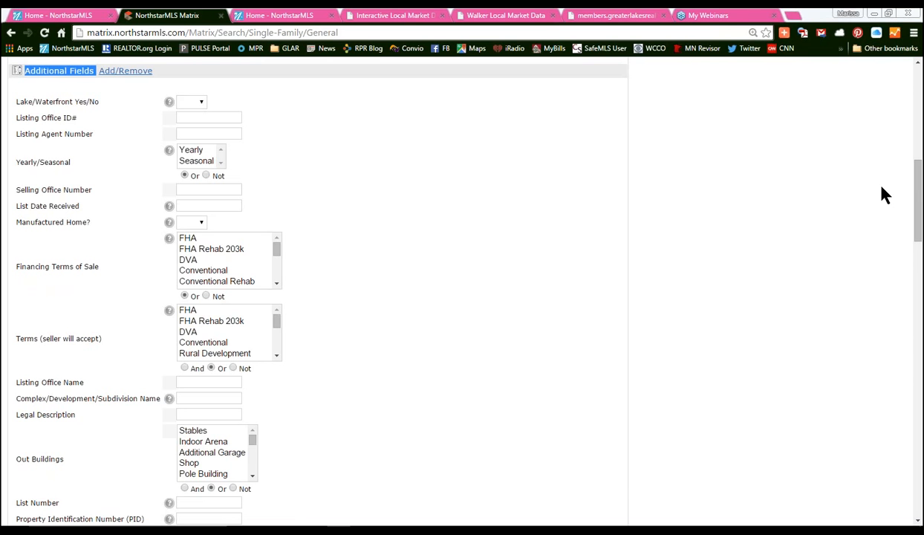
scroll(884, 194, "down", 2)
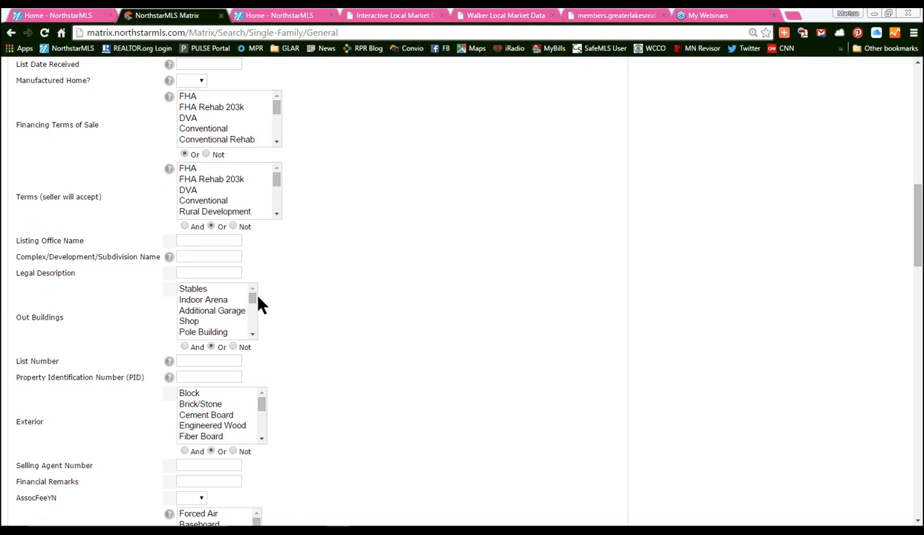
left_click_drag(16, 317, 67, 317)
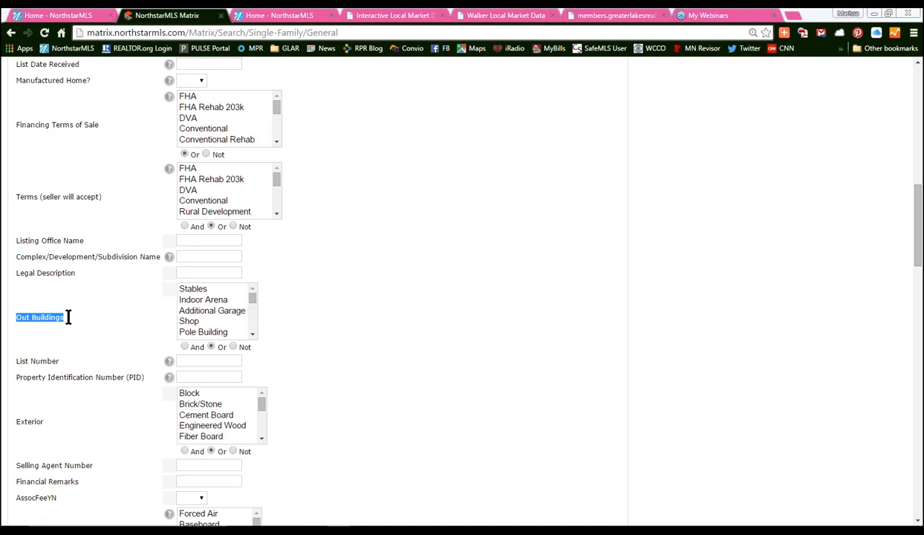
left_click(321, 310)
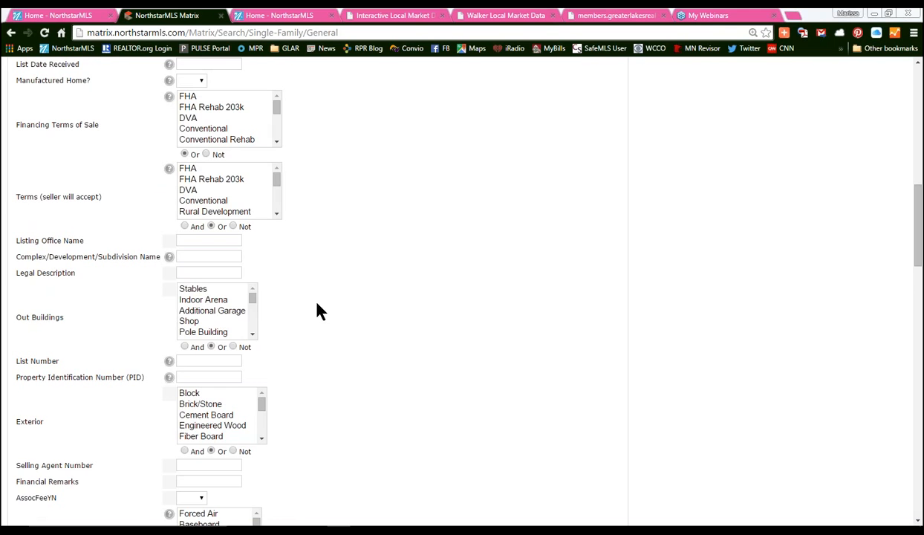
left_click(253, 313)
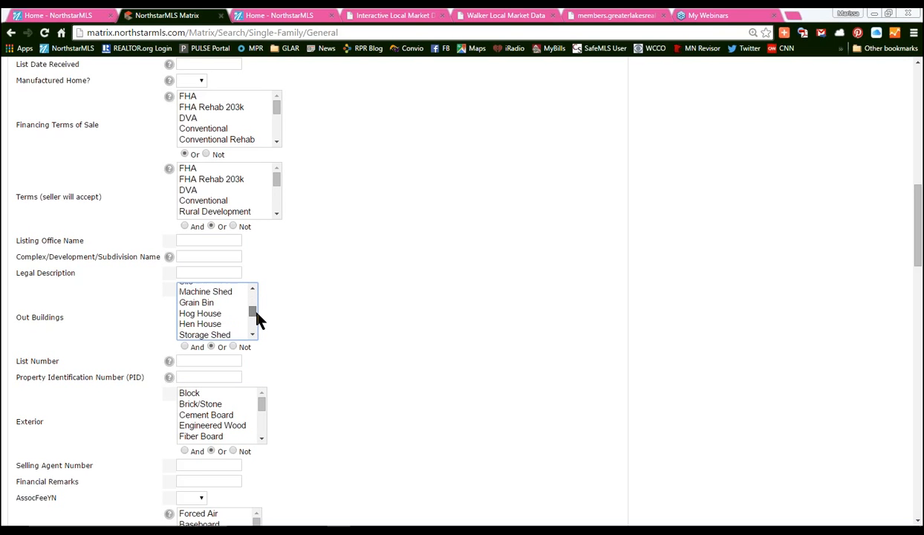
mouse_move(257, 313)
left_mouse_down()
mouse_move(257, 320)
mouse_move(254, 293)
mouse_move(260, 326)
left_mouse_up()
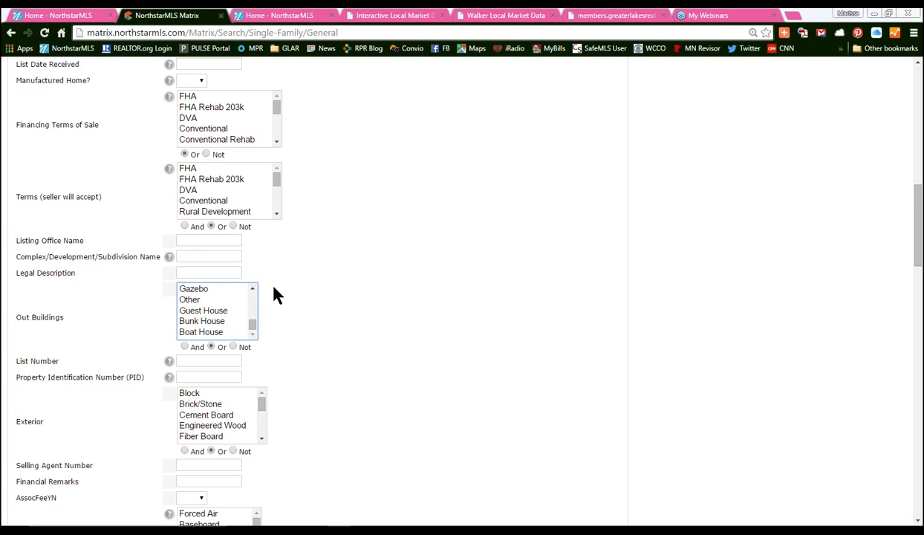
scroll(437, 236, "down", 6)
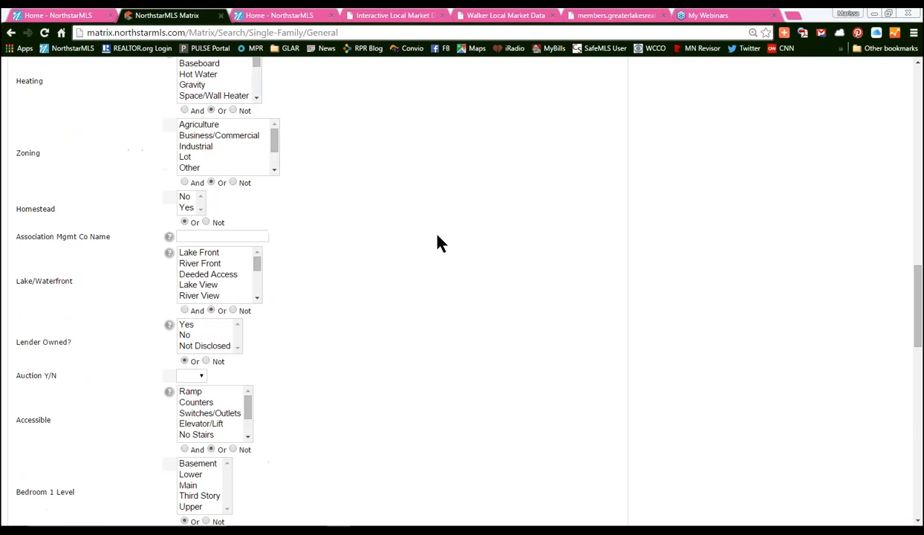
scroll(437, 241, "down", 3)
scroll(437, 241, "down", 5)
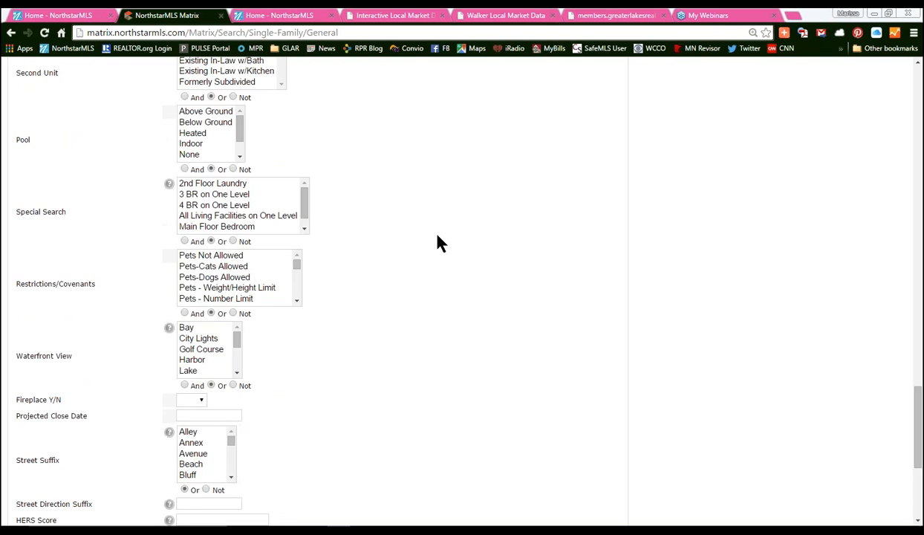
scroll(438, 243, "up", 3)
scroll(438, 243, "up", 3)
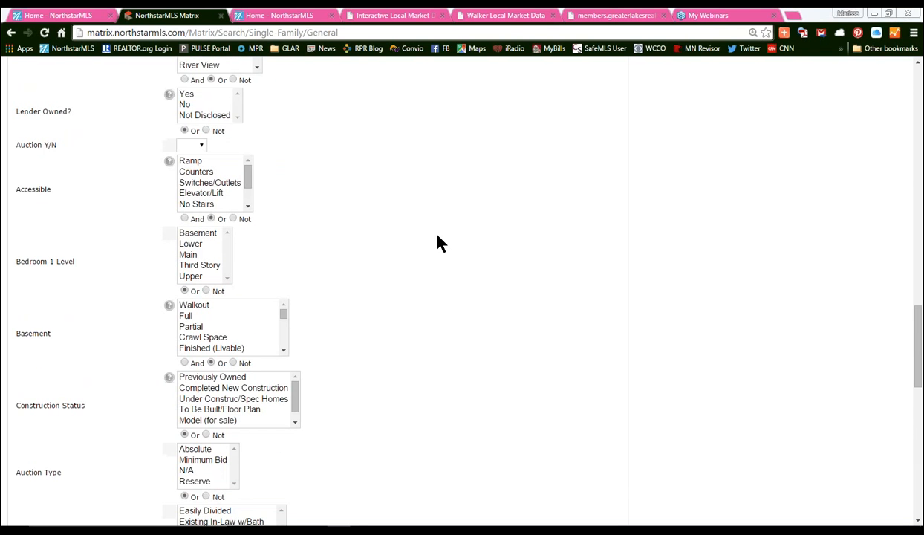
scroll(438, 243, "down", 3)
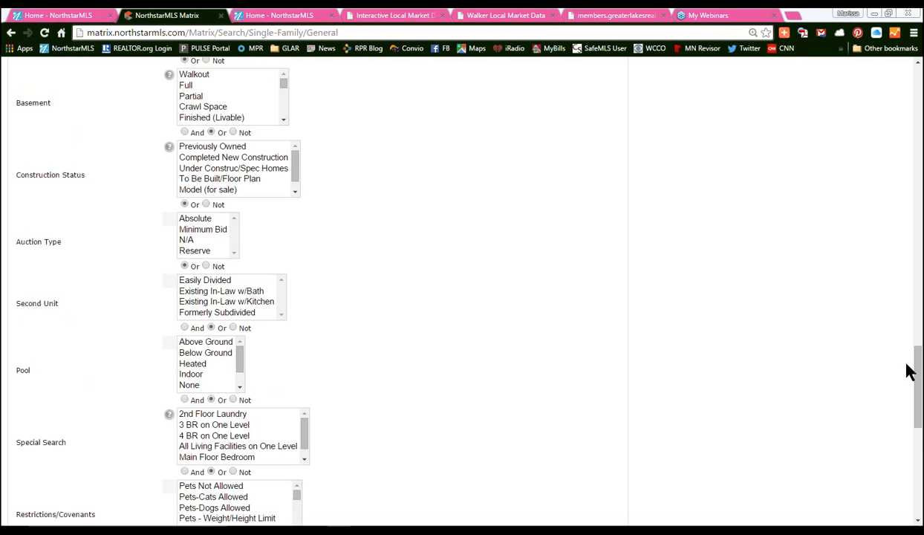
left_click_drag(917, 355, 921, 372)
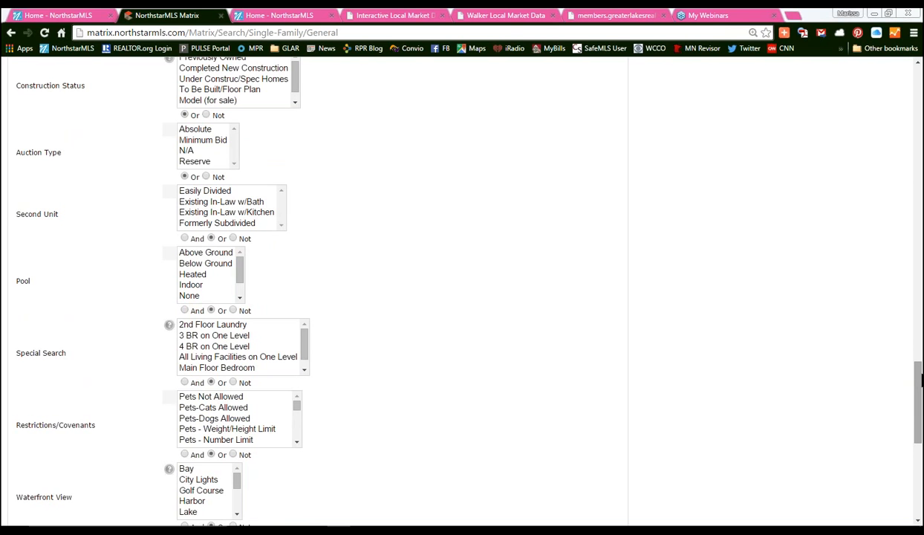
scroll(921, 380, "down", 4)
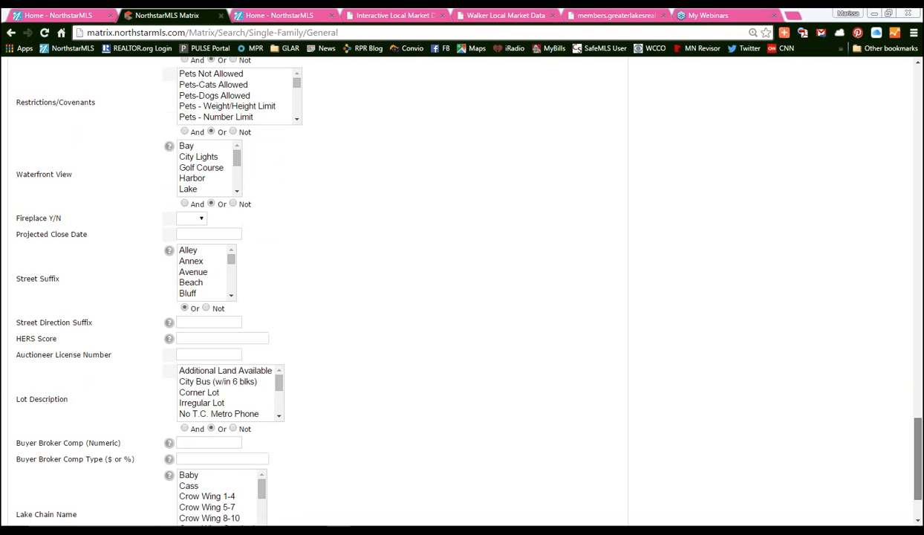
scroll(460, 297, "up", 1)
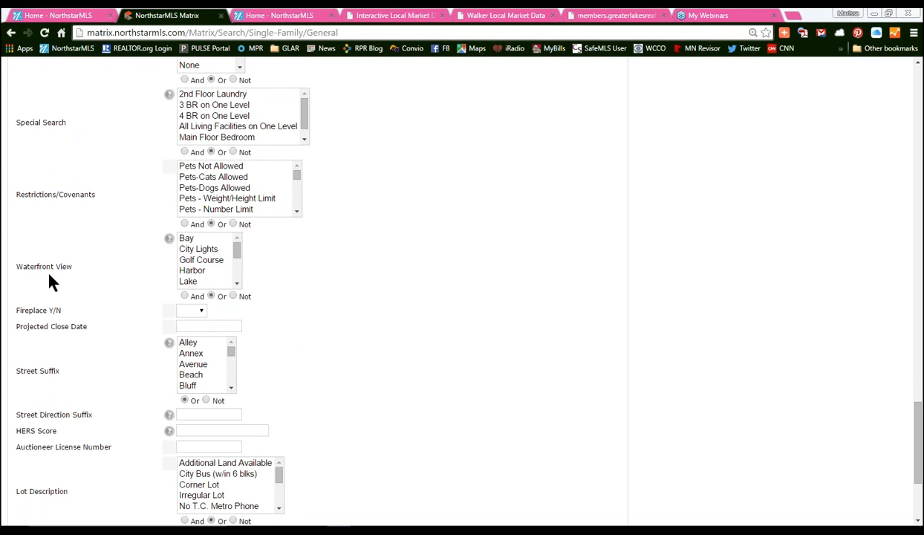
mouse_move(236, 258)
left_mouse_down()
mouse_move(241, 278)
mouse_move(242, 251)
left_mouse_up()
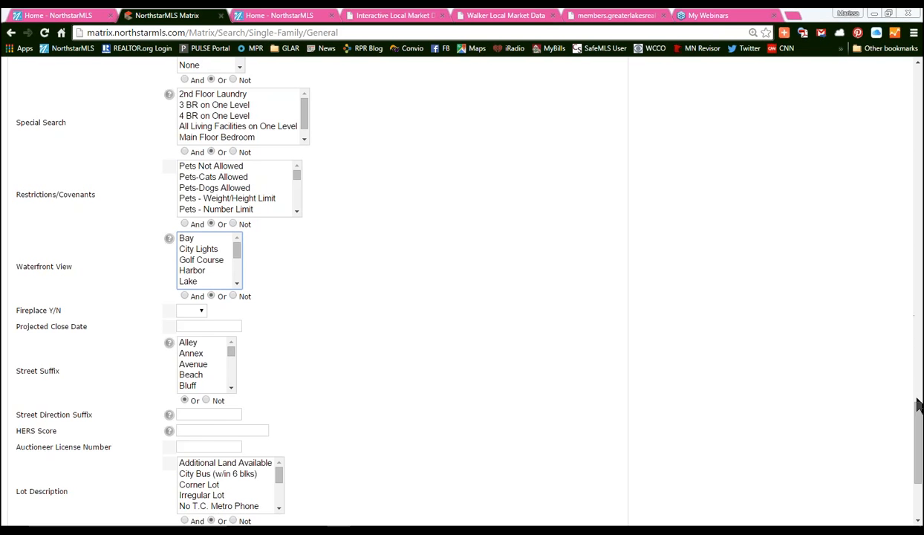
scroll(895, 401, "down", 3)
scroll(461, 290, "up", 9)
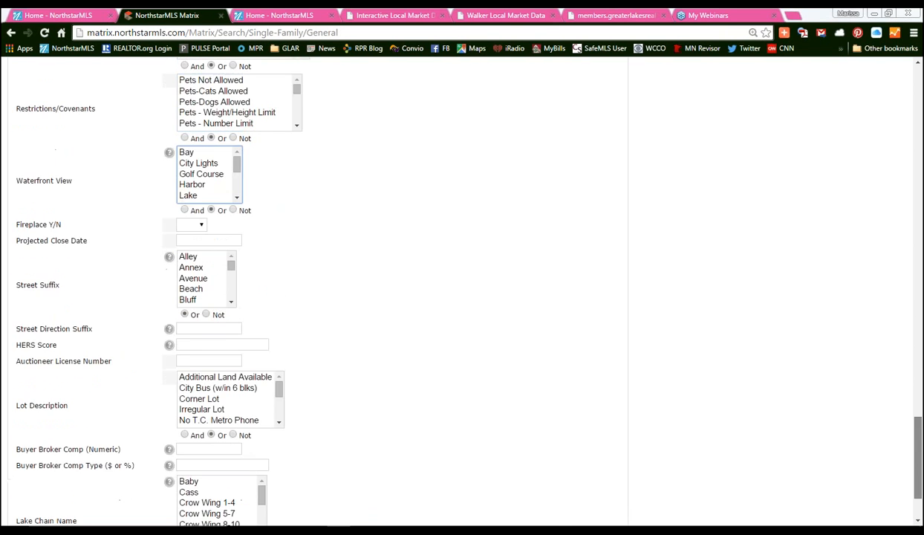
scroll(462, 290, "up", 6)
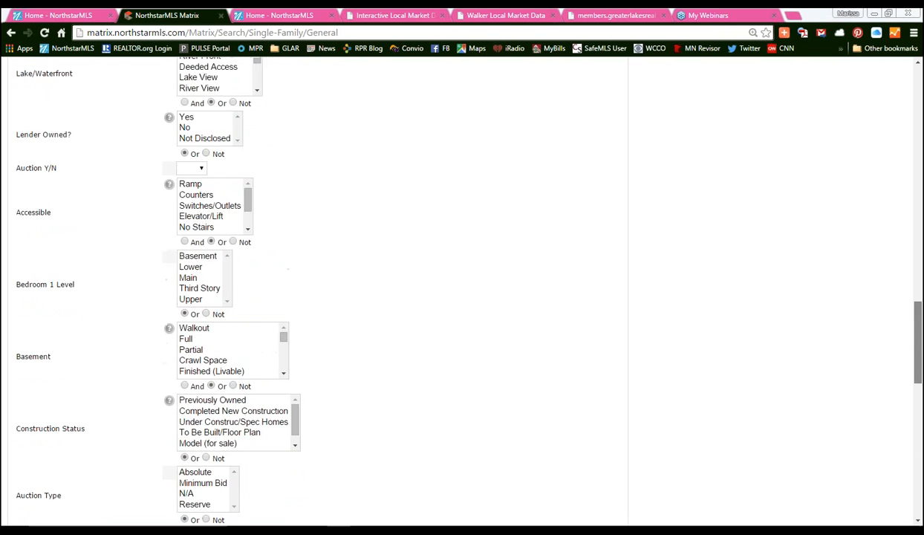
scroll(268, 318, "up", 3)
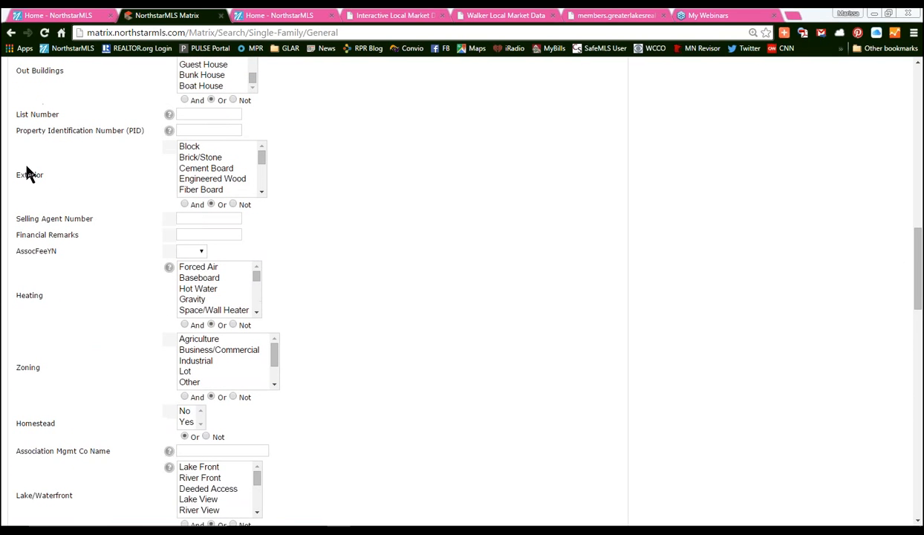
left_click_drag(260, 156, 261, 166)
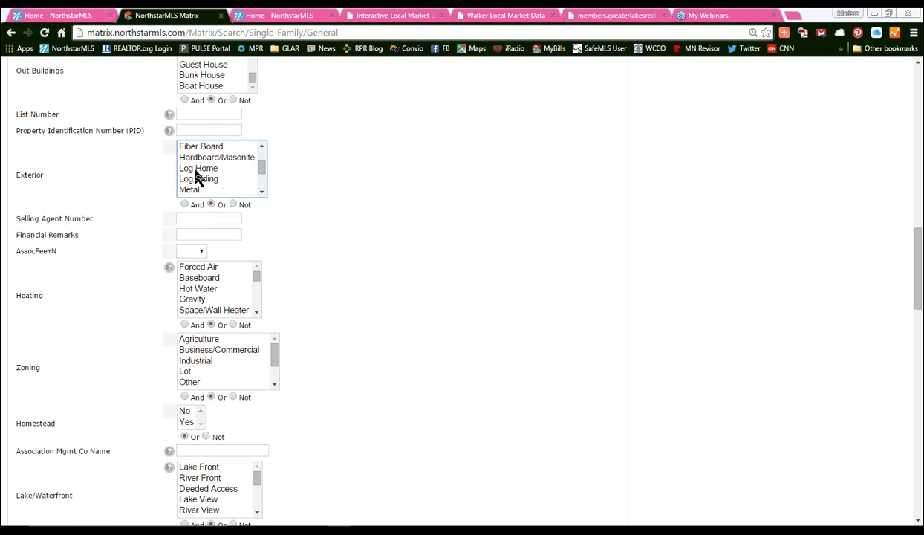
left_click_drag(261, 173, 262, 151)
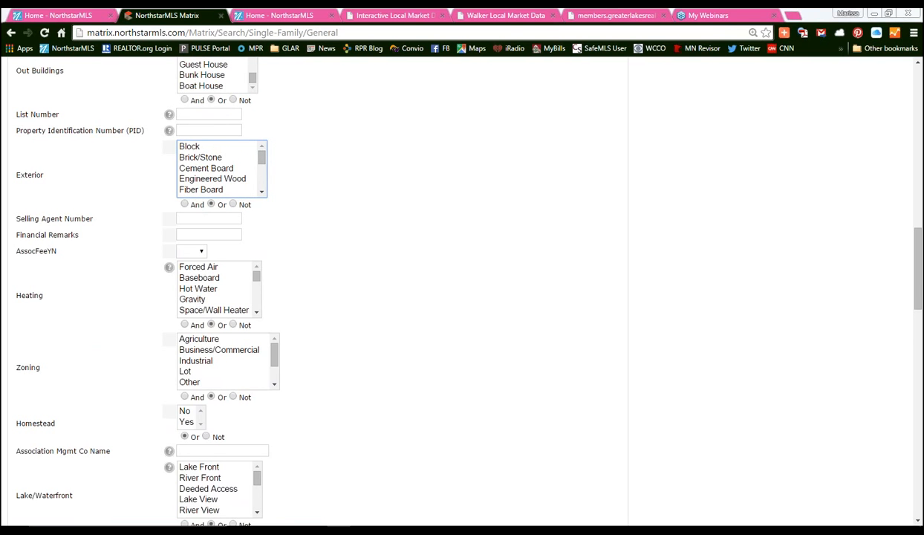
left_click_drag(918, 275, 919, 182)
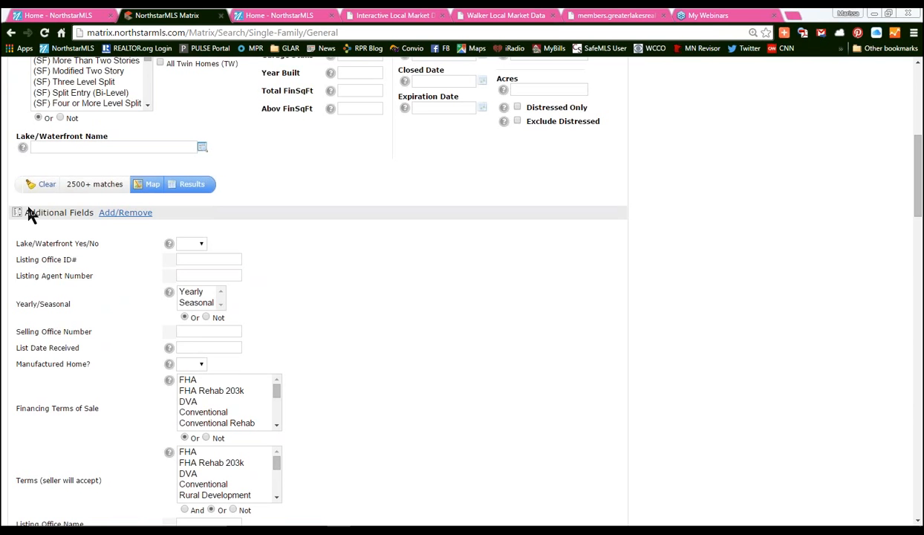
- Filter the available fields by 'water' and add Water to the Frequently Used Fields
left_click(120, 214)
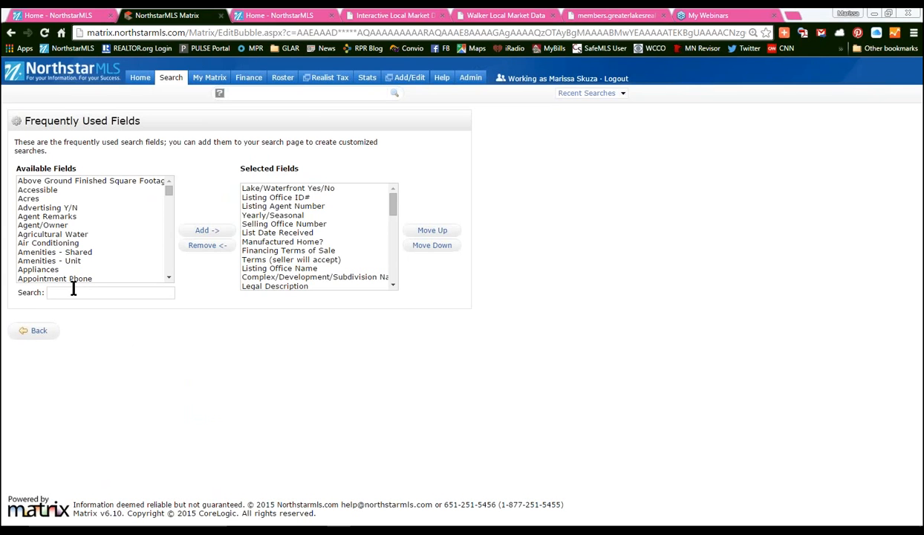
left_click_drag(18, 295, 55, 298)
left_click(55, 294)
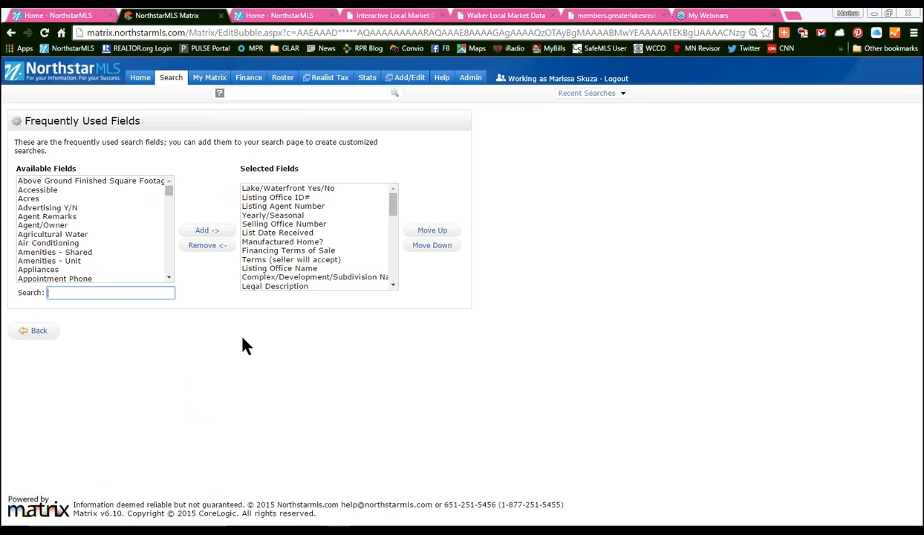
type("water")
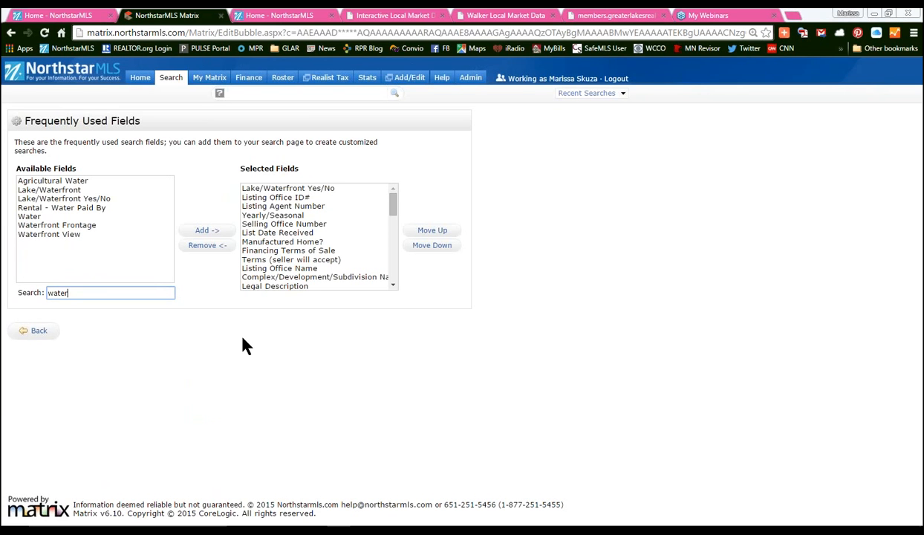
left_click(43, 217)
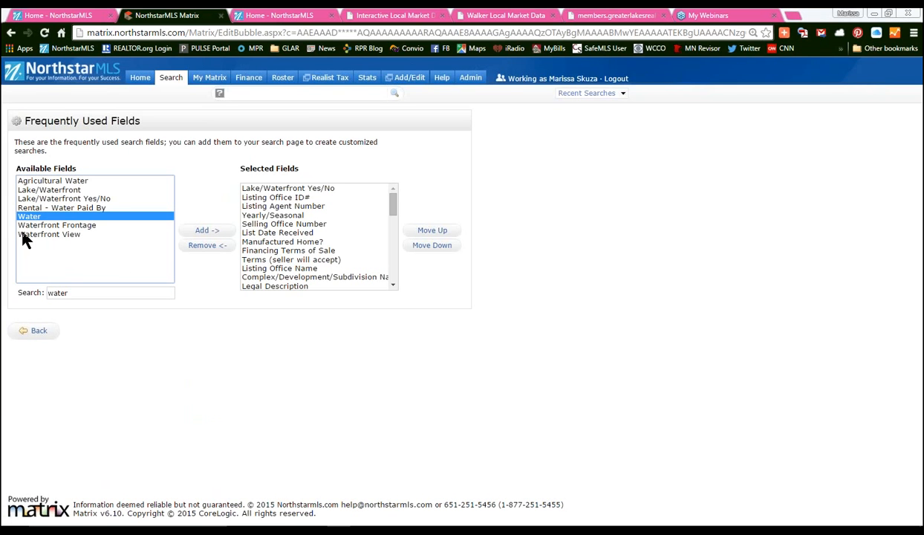
left_click(205, 230)
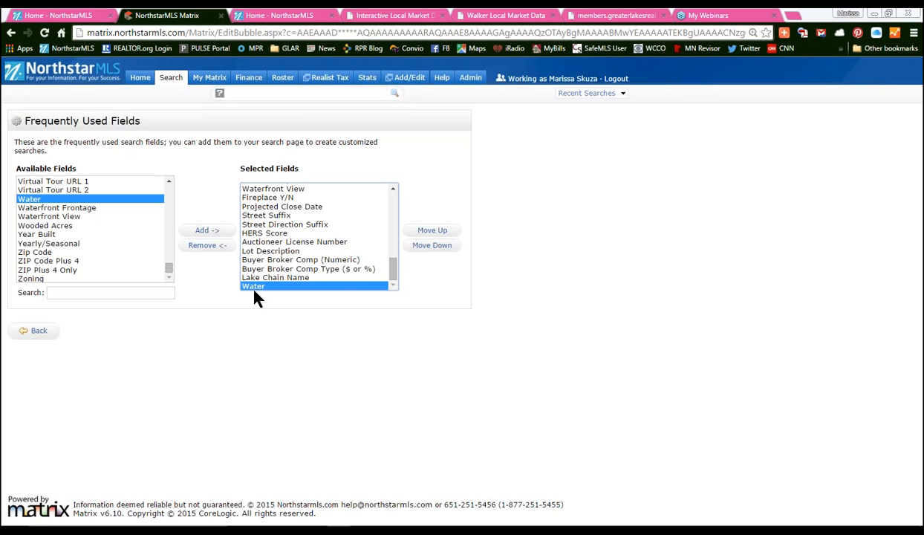
- Move Water up the selected fields until it sits just below Waterfront View
left_click(434, 232)
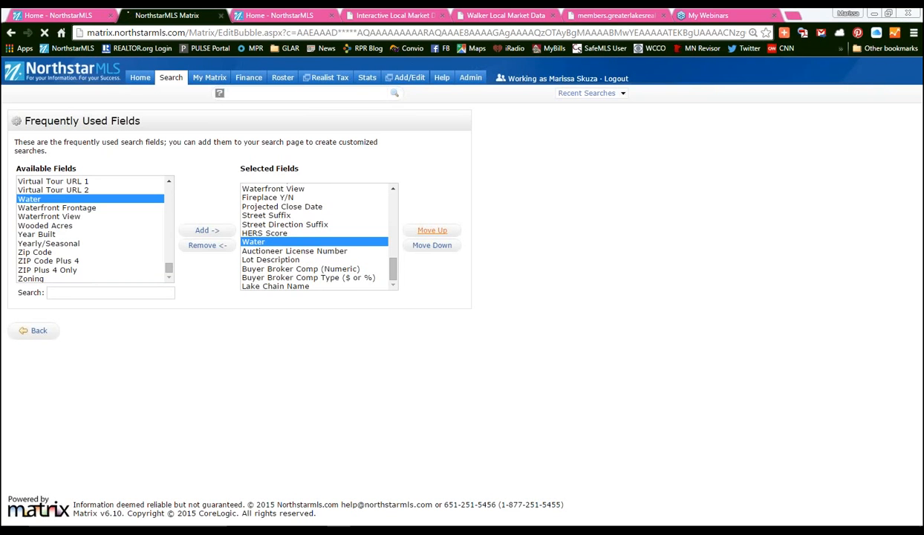
left_click(432, 230)
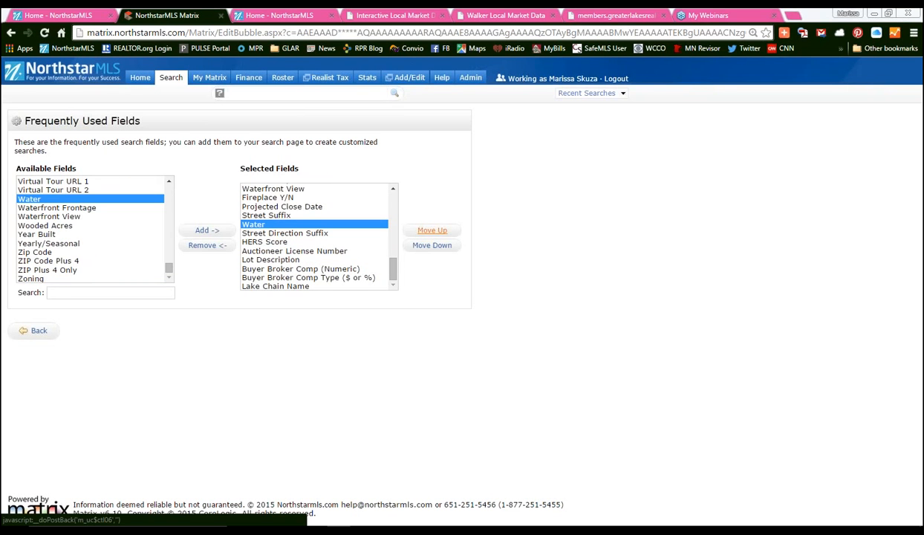
left_click(432, 230)
left_click(432, 230)
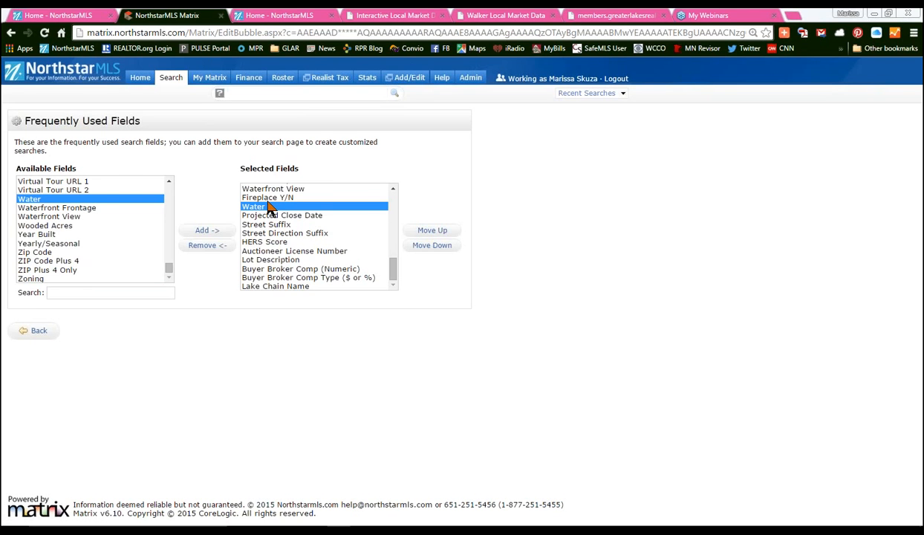
left_click(432, 230)
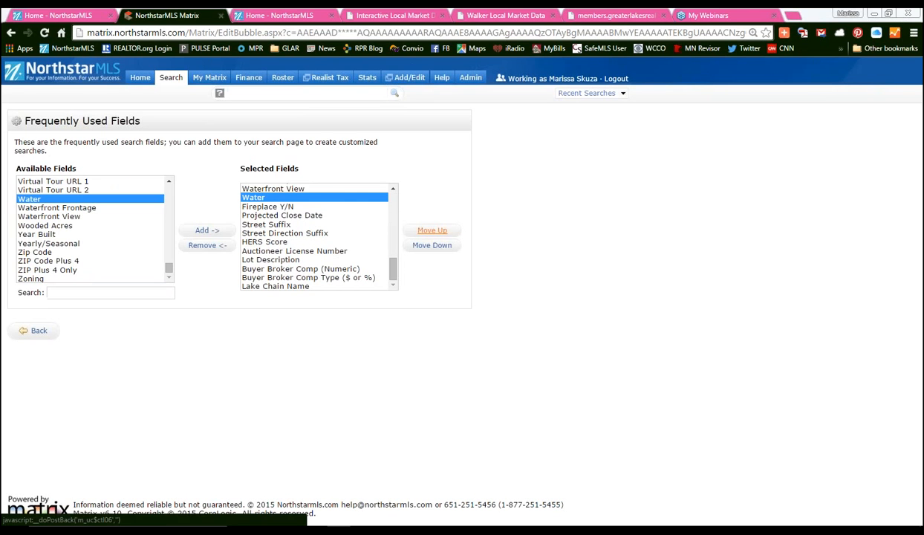
scroll(347, 275, "up", 3)
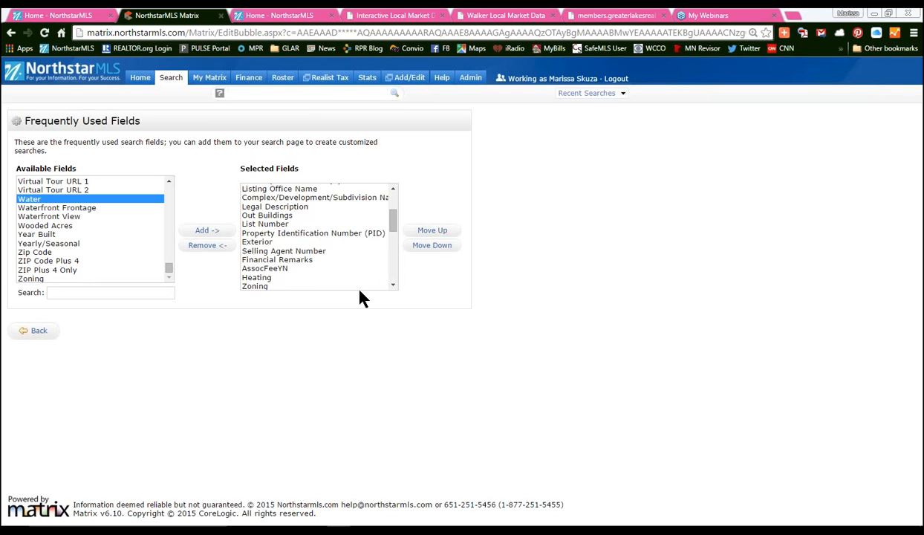
scroll(359, 288, "down", 3)
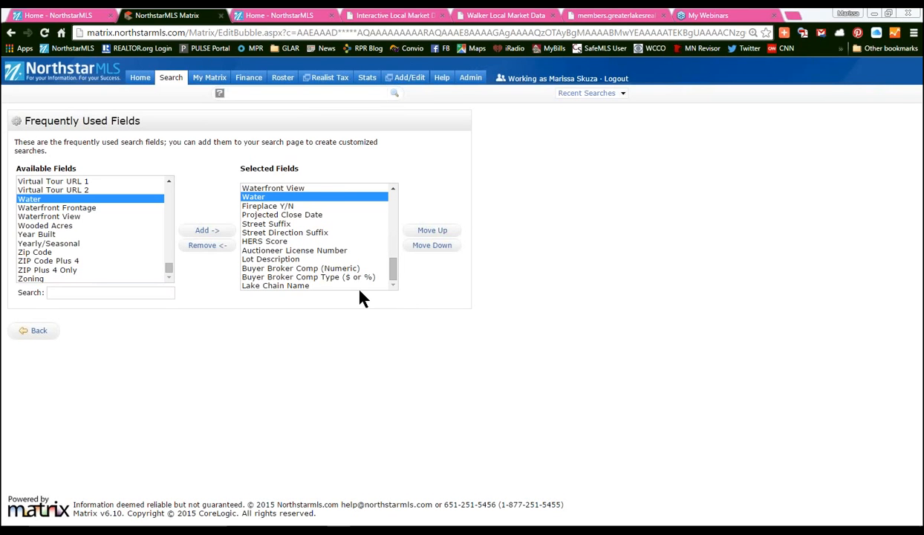
- Remove Fireplace Y/N from the selected fields
left_click(290, 242)
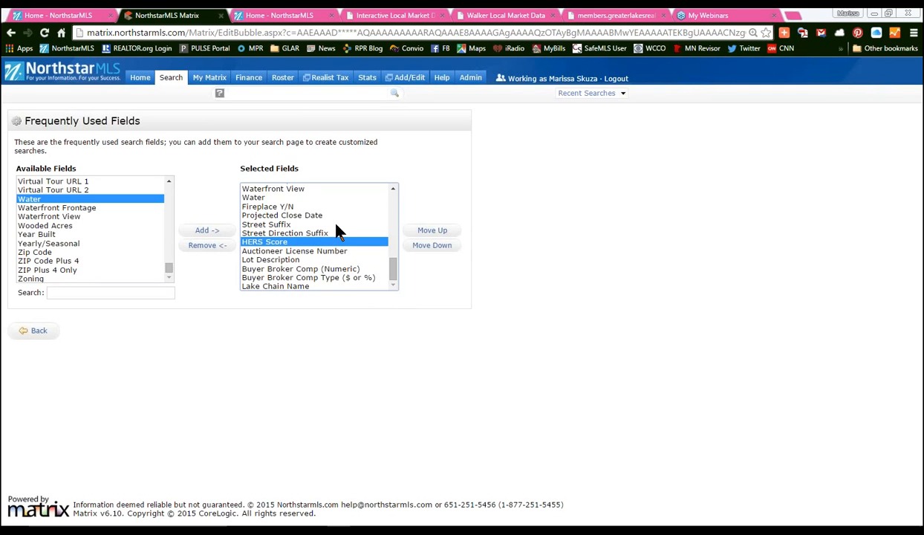
left_click(286, 206)
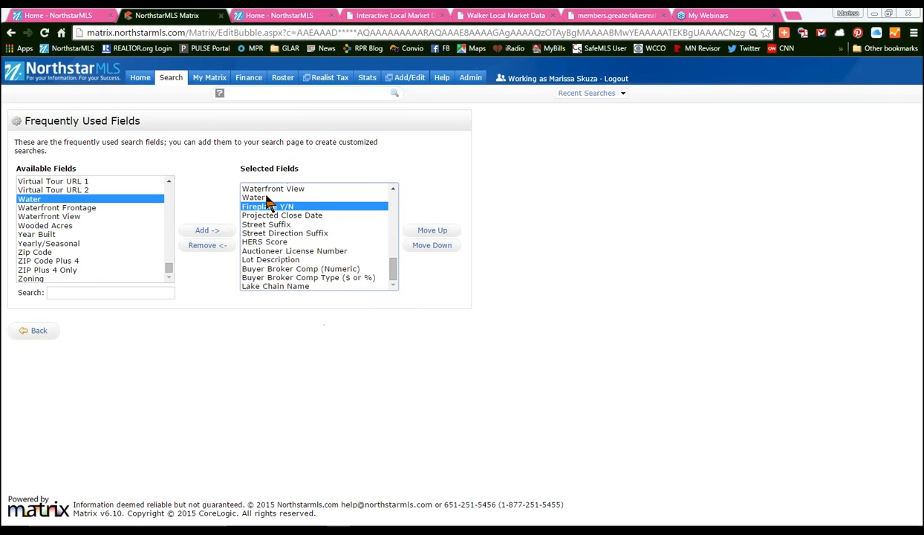
left_click(207, 246)
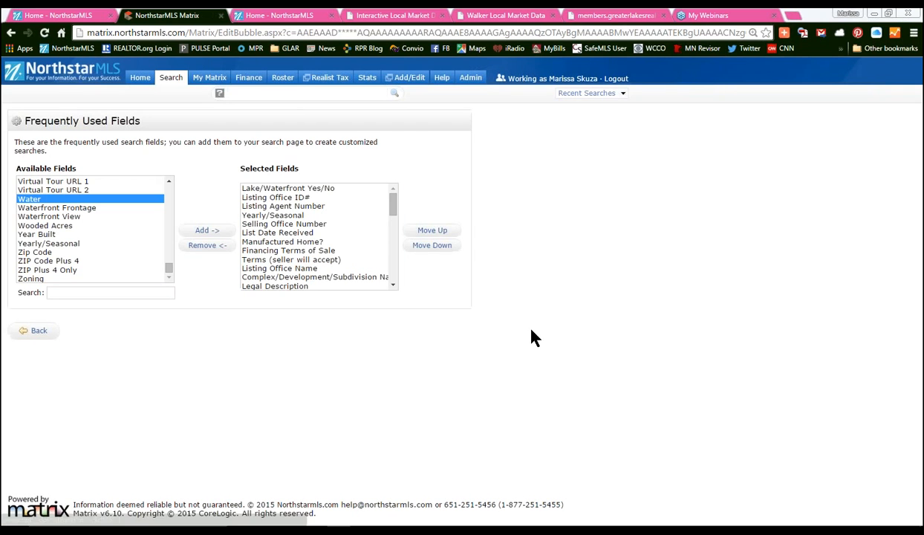
- Return to the search form and locate the new Water field under Additional Fields
left_click(30, 330)
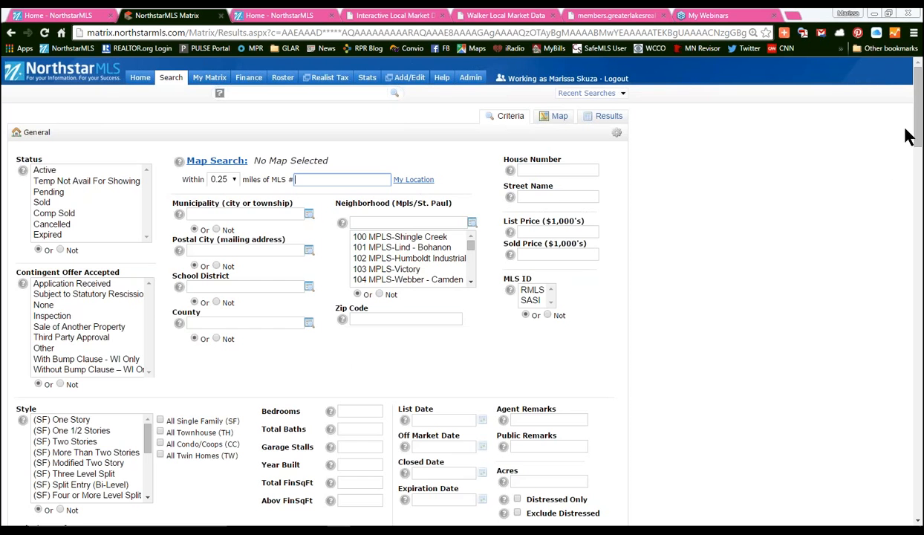
left_click_drag(918, 124, 921, 426)
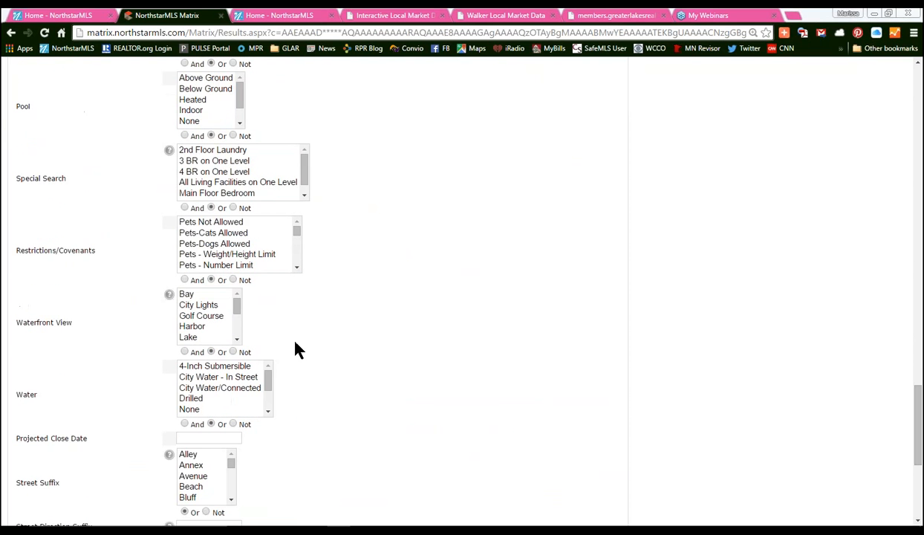
left_click_drag(35, 383, 72, 397)
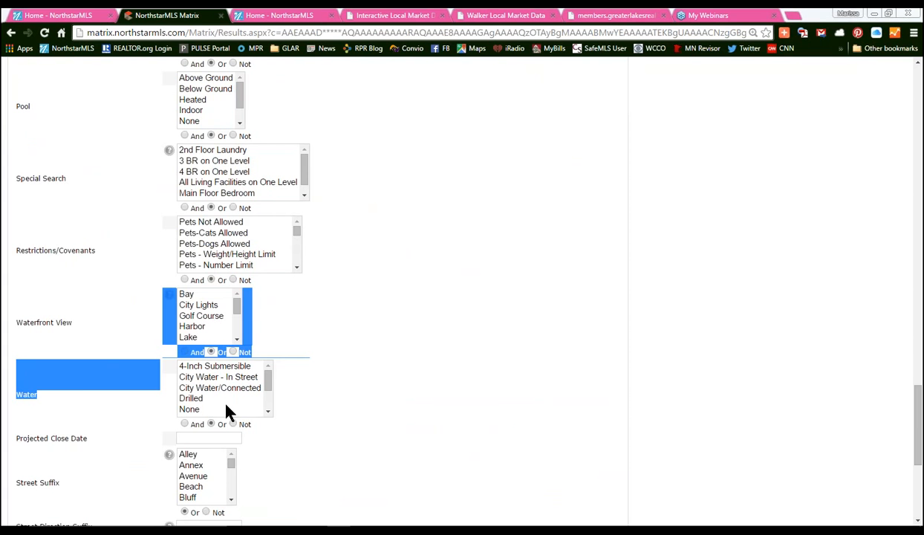
left_click(57, 402)
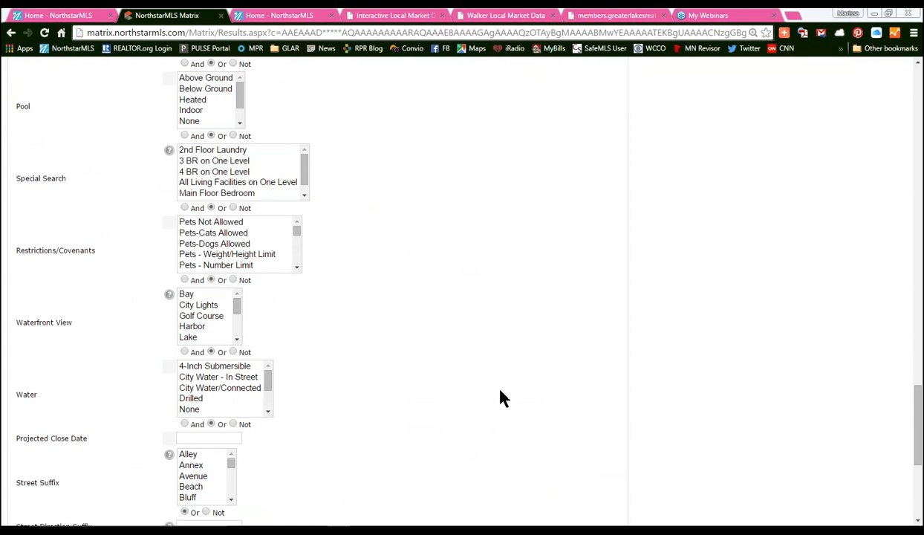
left_click_drag(918, 403, 918, 80)
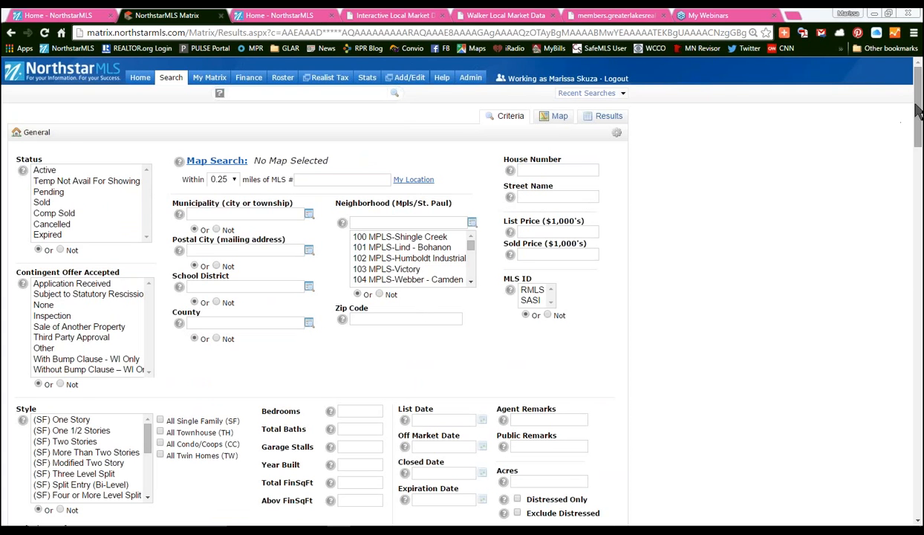
left_click_drag(919, 115, 919, 136)
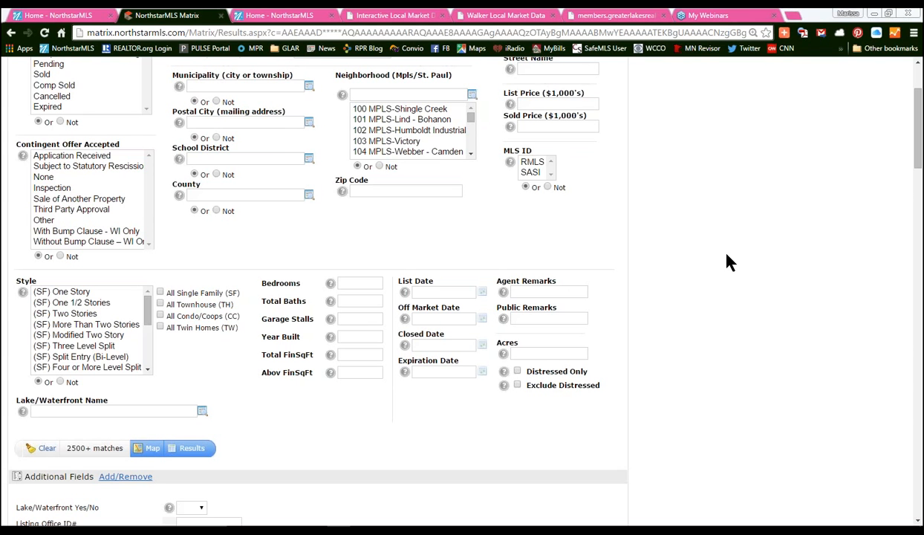
- Search Active listings with '*hanger*' in Public Remarks and show the 47 results
left_click(564, 318)
type("*")
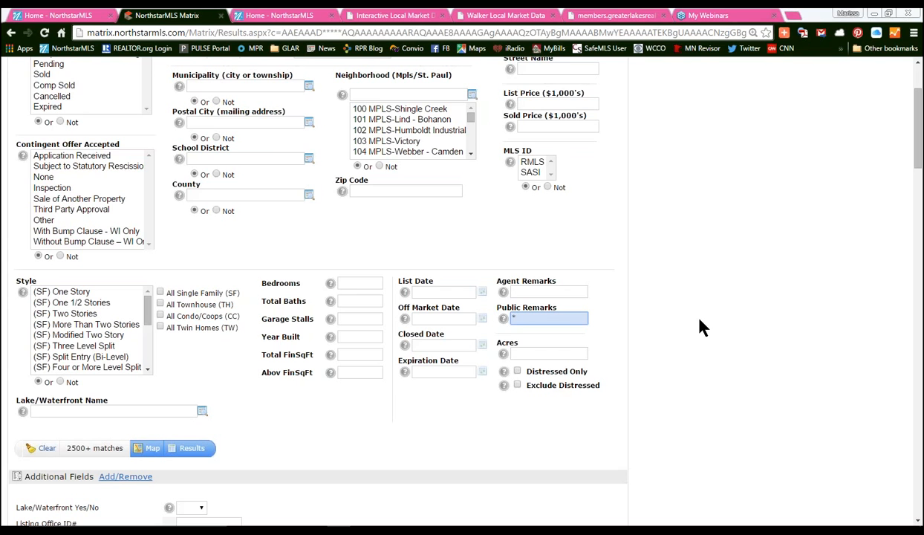
type("hanger*")
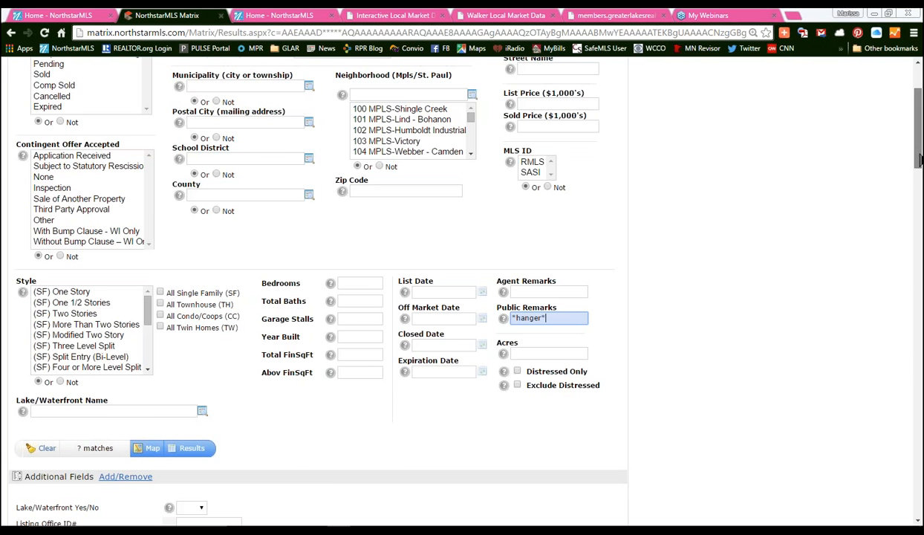
scroll(891, 119, "up", 2)
left_click(58, 170)
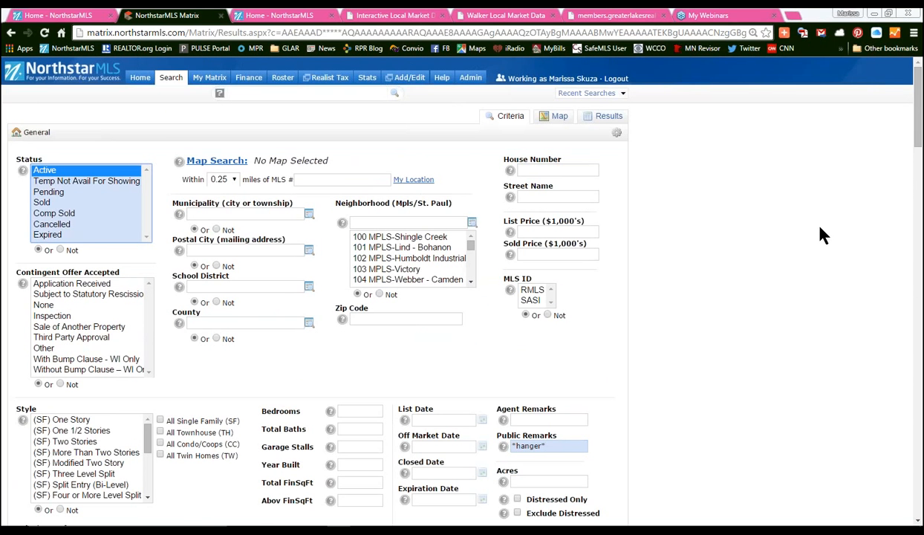
scroll(916, 121, "down", 3)
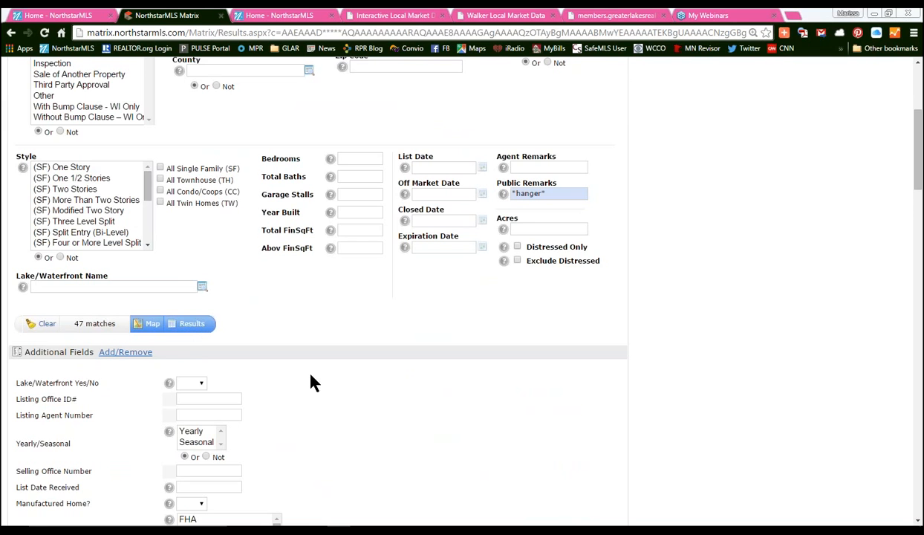
left_click(195, 327)
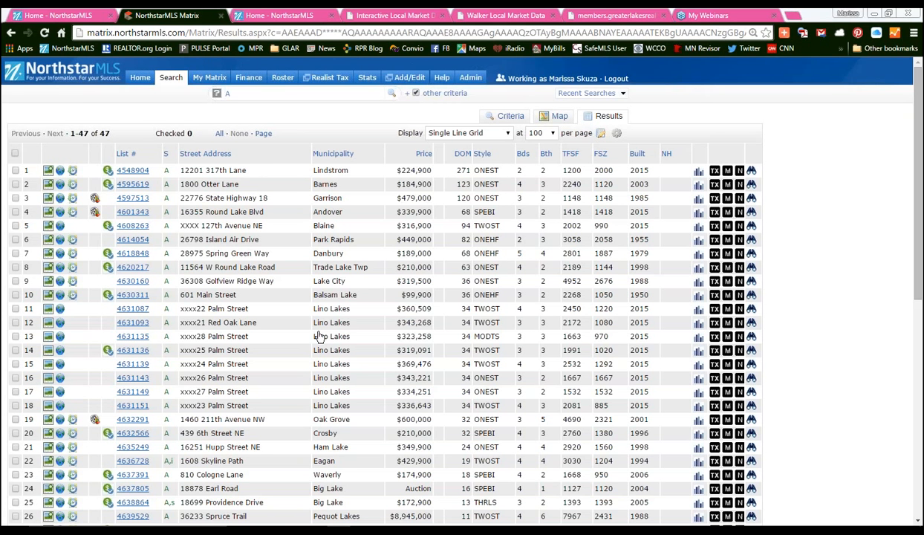
- Insert a wrapped Public Remarks column after the NH column in the results grid
left_click(677, 154)
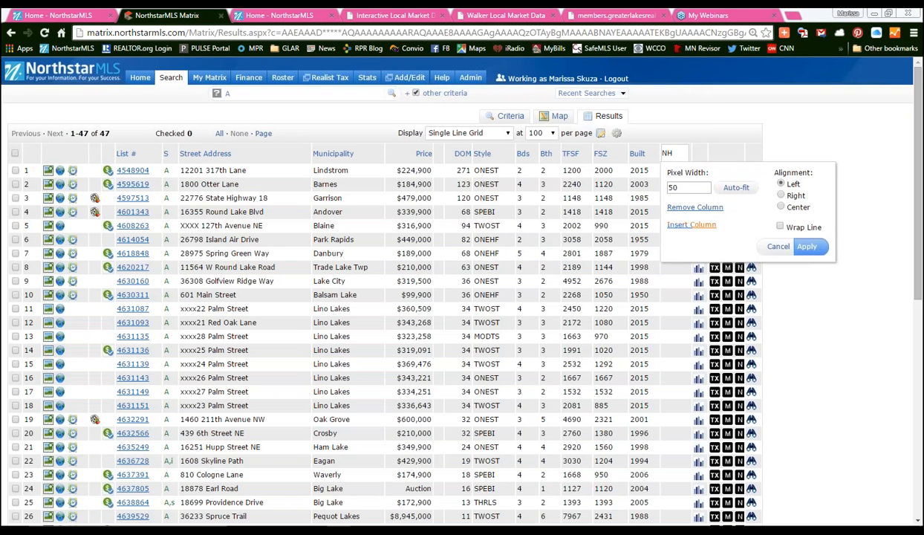
left_click(691, 224)
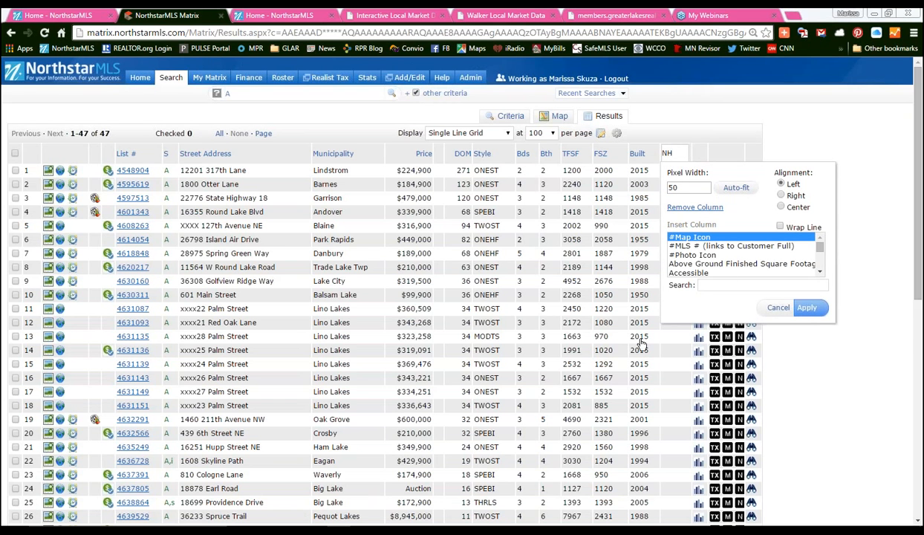
left_click(732, 285)
type("remar")
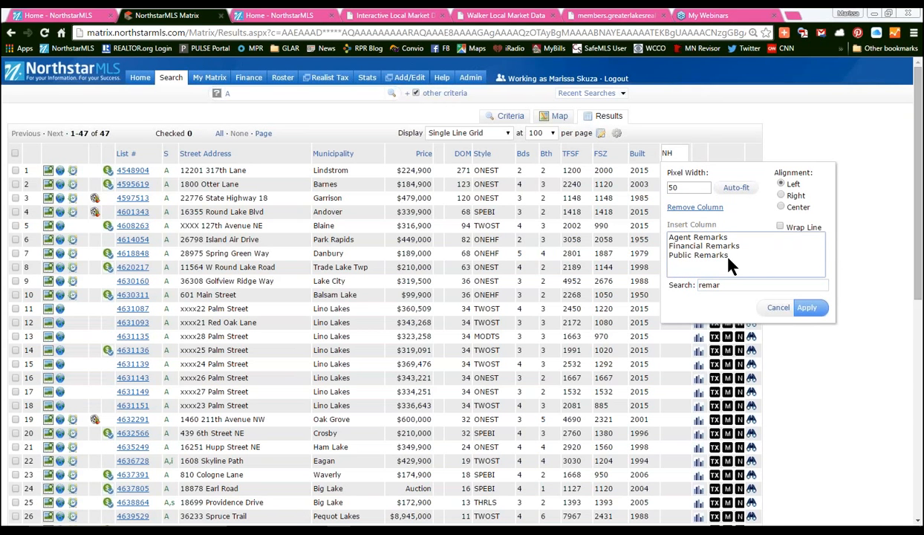
left_click(727, 256)
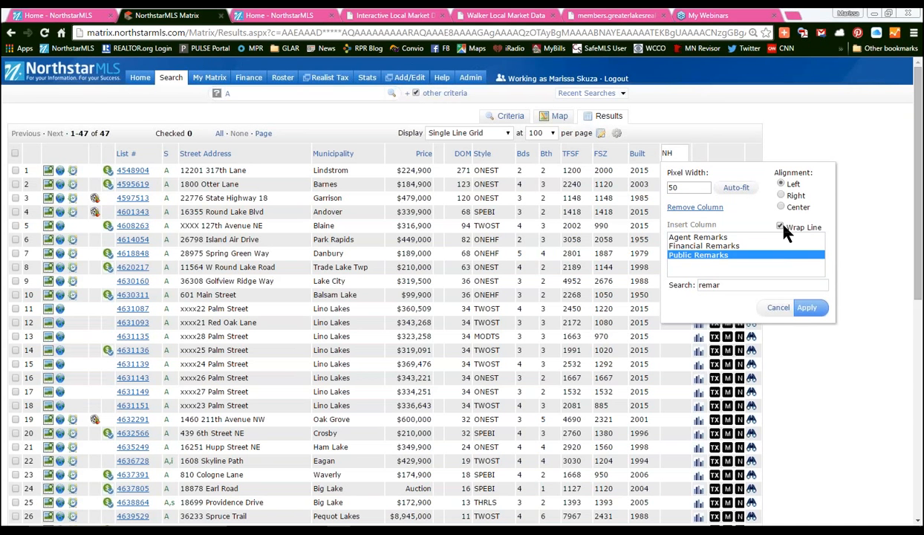
left_click(734, 187)
left_click(808, 307)
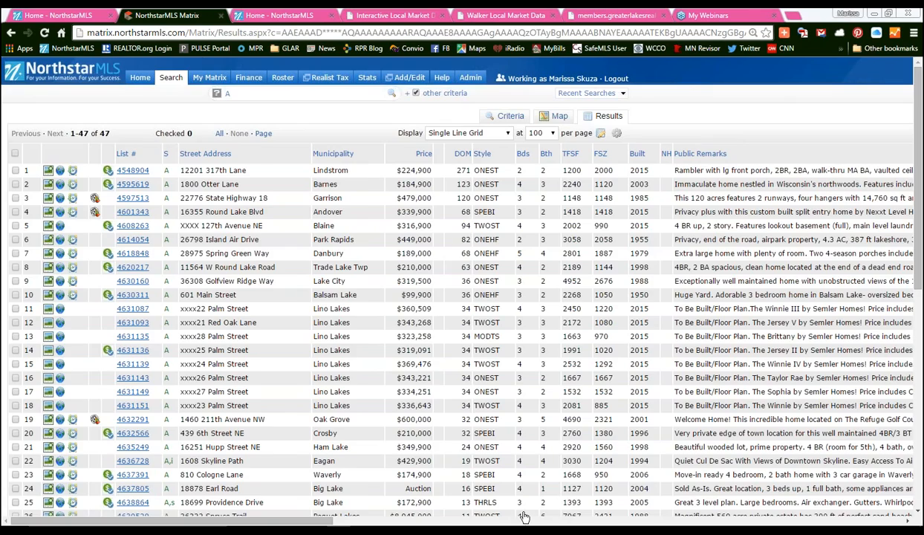
left_click_drag(297, 520, 873, 520)
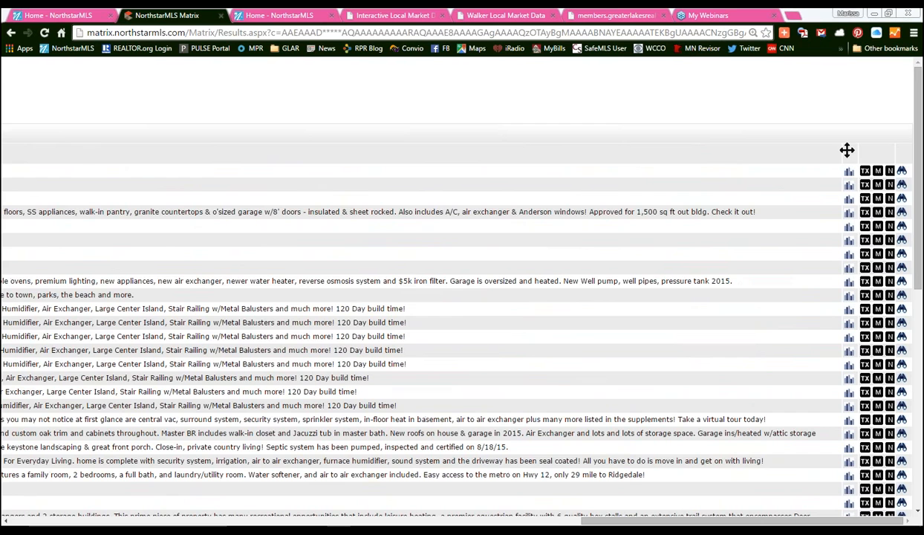
left_click_drag(839, 153, 786, 156)
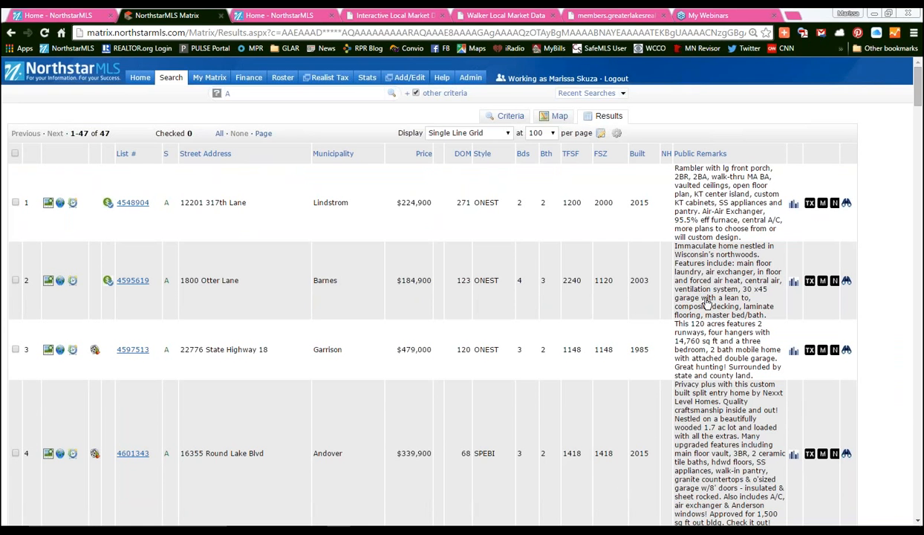
left_click_drag(919, 93, 919, 109)
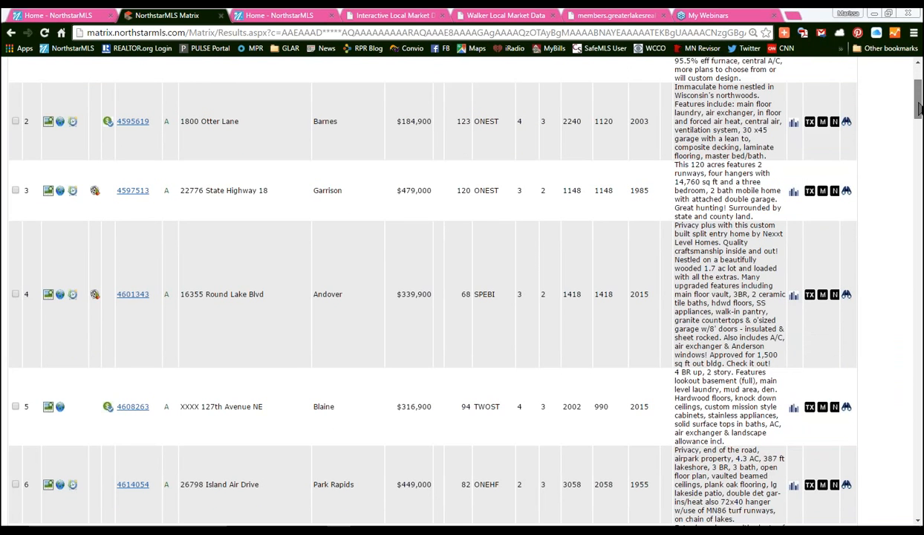
left_click(696, 176)
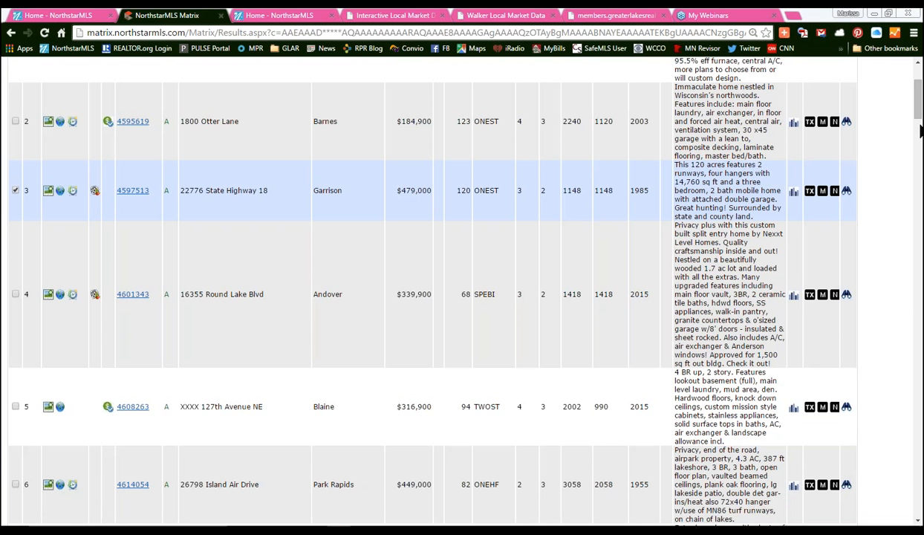
scroll(892, 85, "up", 2)
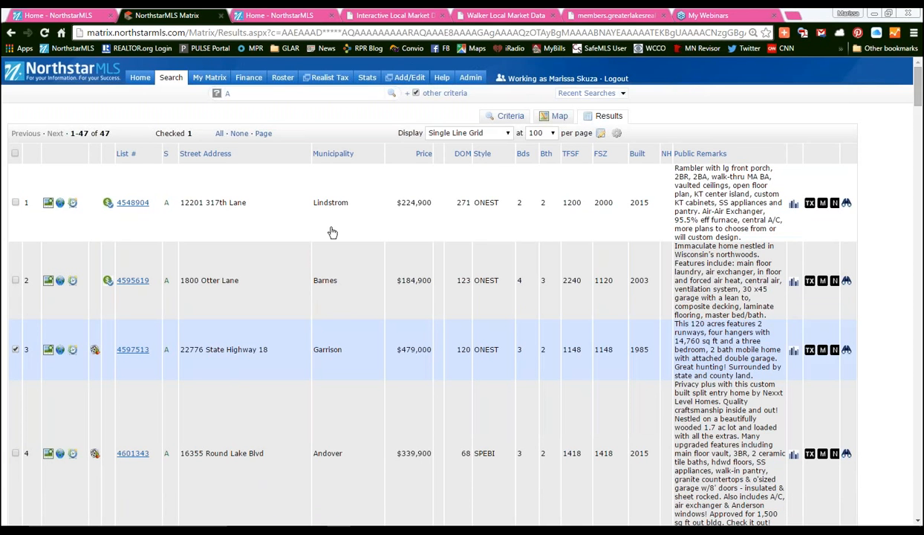
- Switch the 47 results to the Thumbnail display
left_click(601, 135)
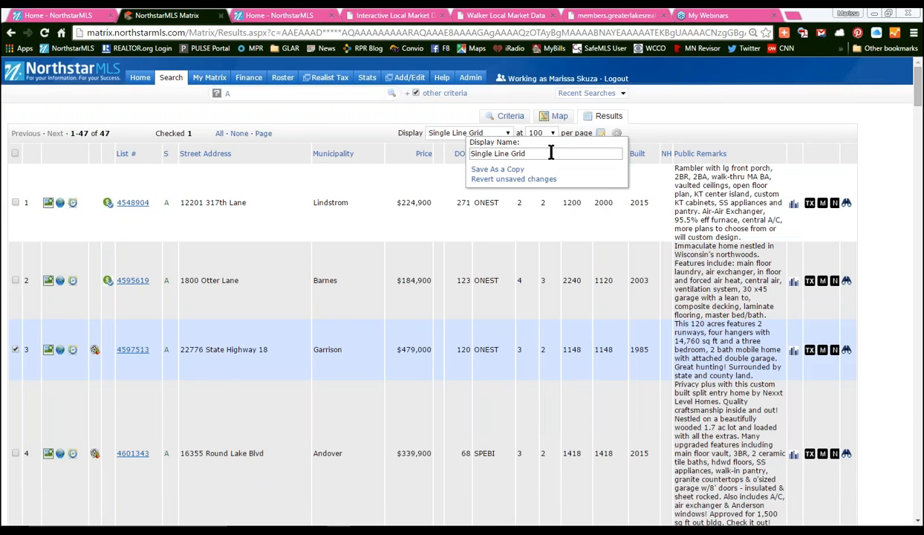
left_click(507, 135)
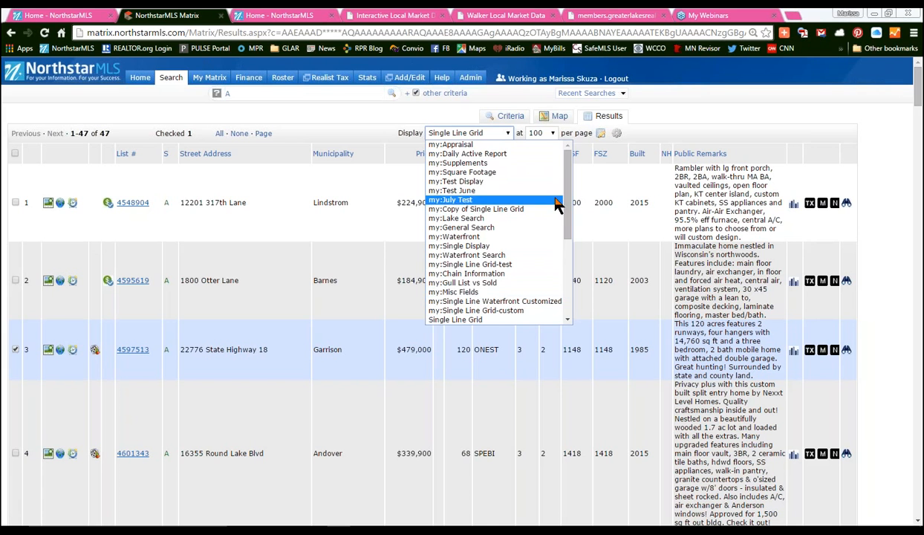
left_click_drag(569, 179, 571, 221)
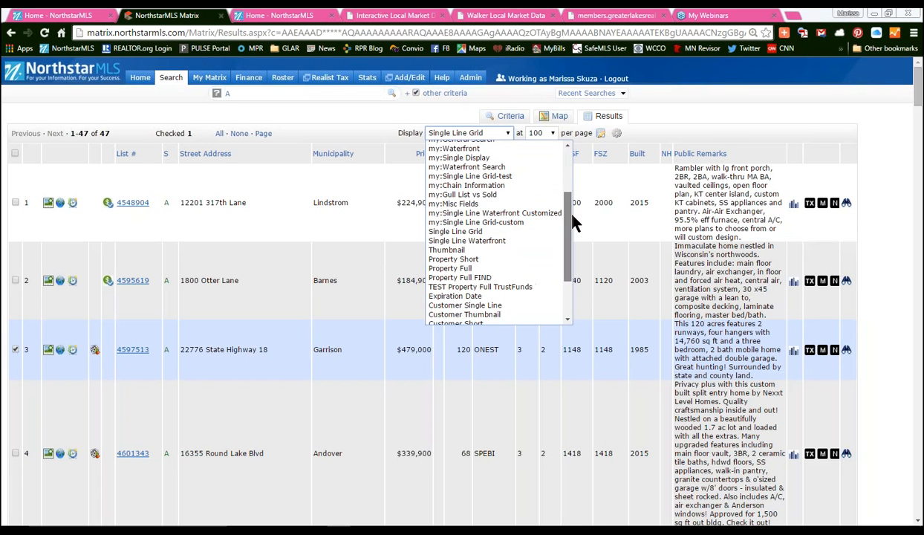
left_click(455, 251)
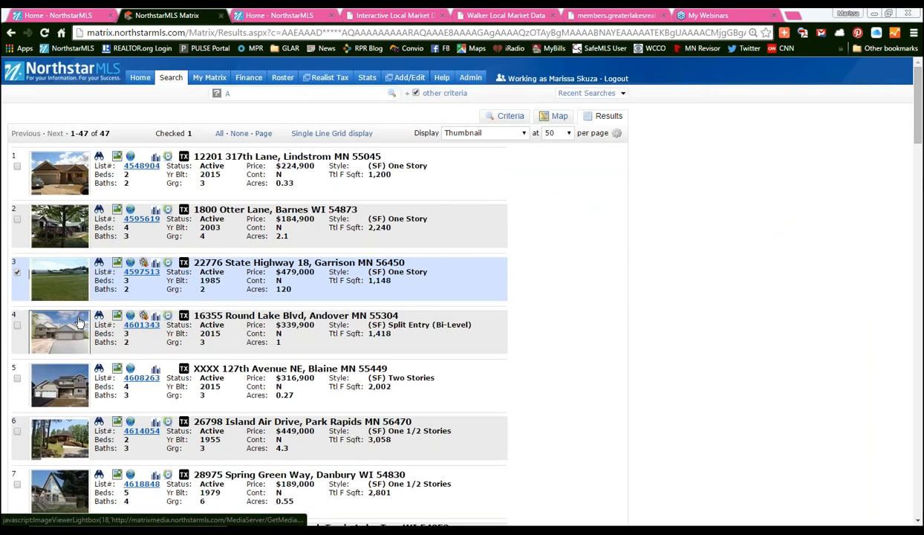
- Page through four photos in the Garrison listing's gallery
scroll(87, 340, "down", 20)
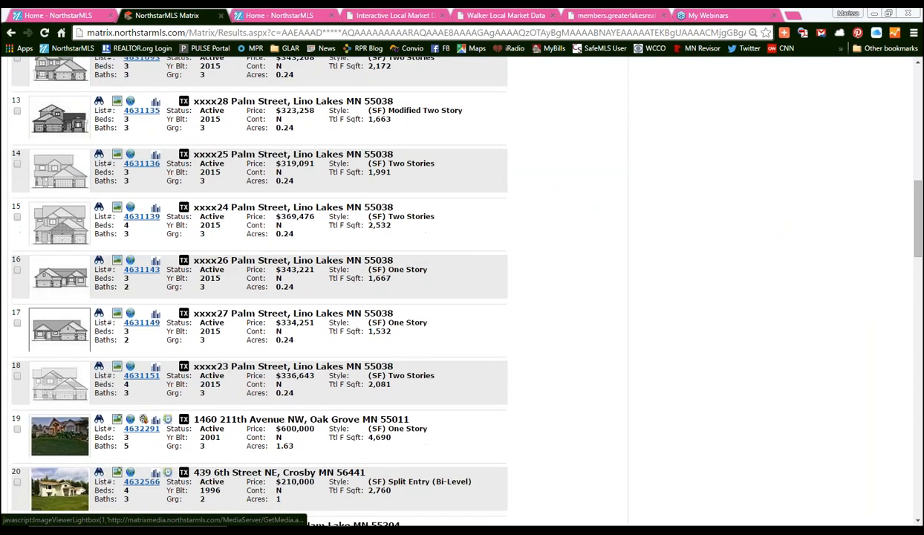
scroll(61, 242, "up", 20)
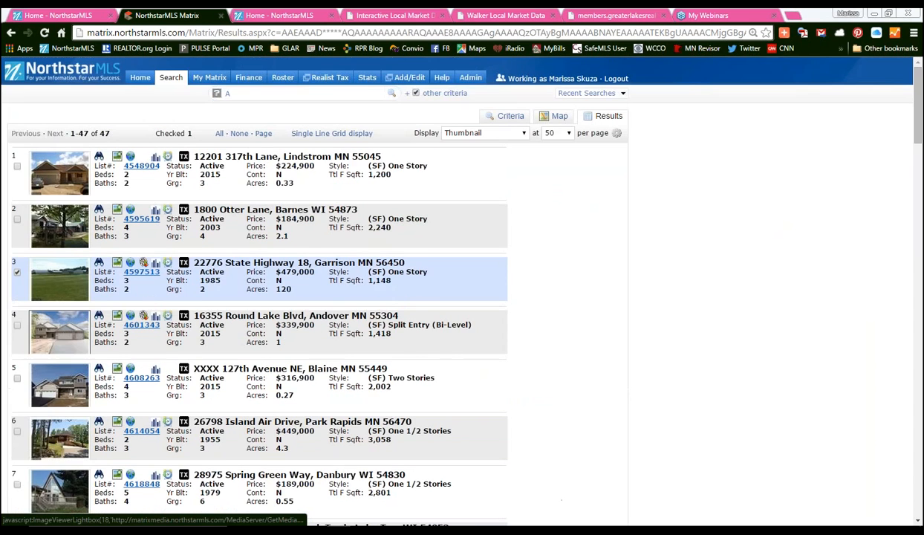
left_click(65, 267)
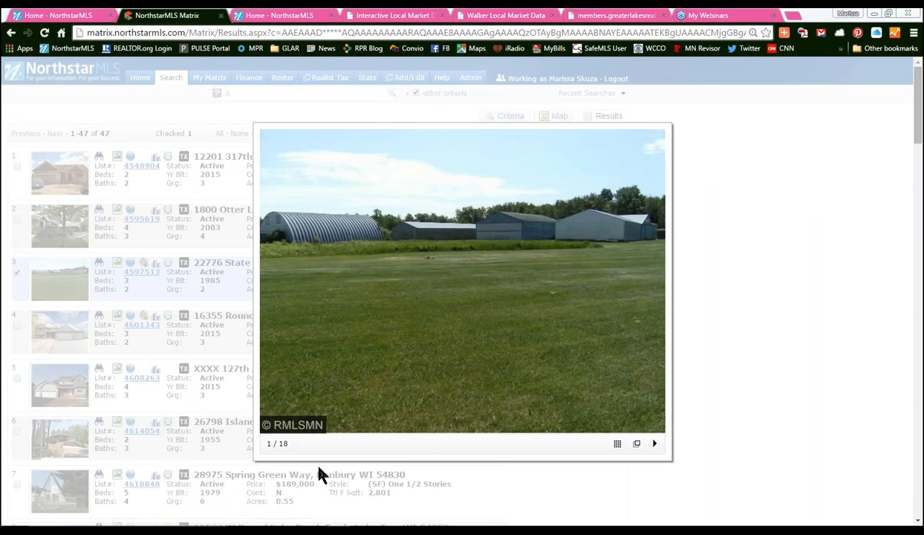
left_click(654, 293)
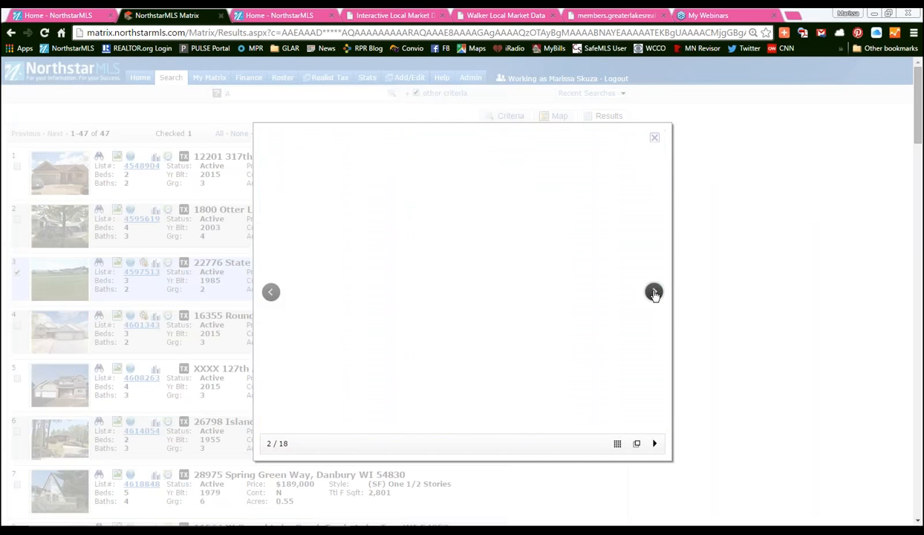
left_click(654, 293)
left_click(653, 293)
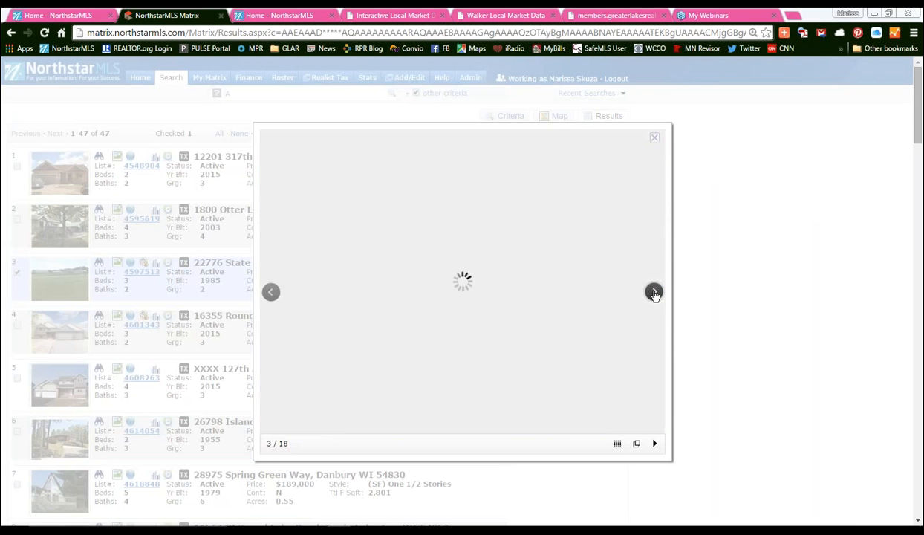
left_click(653, 293)
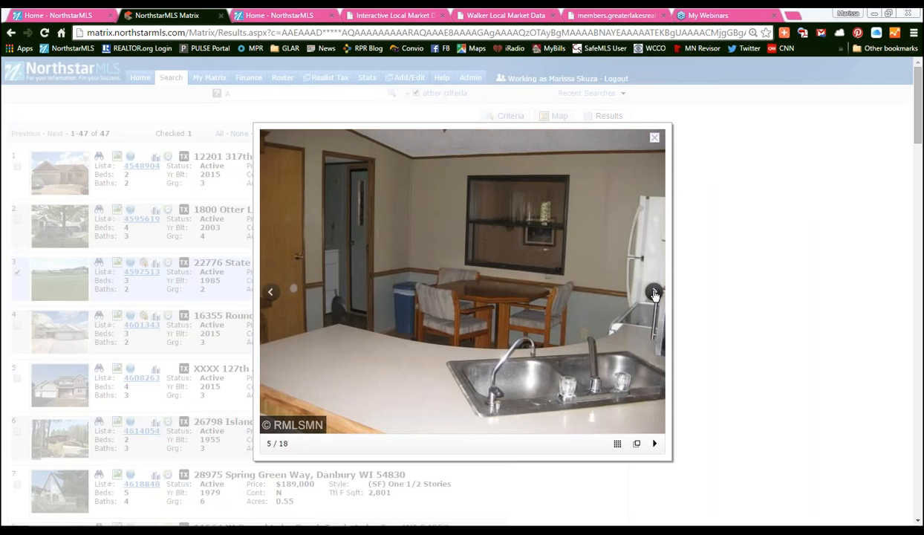
left_click(11, 191)
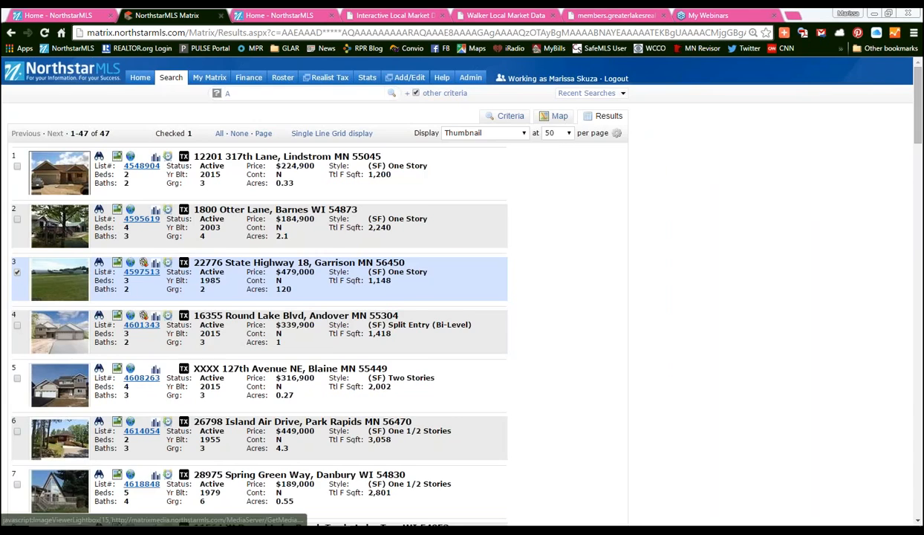
- View the Lindstrom listing's photos, then uncheck the Garrison listing
left_click(59, 173)
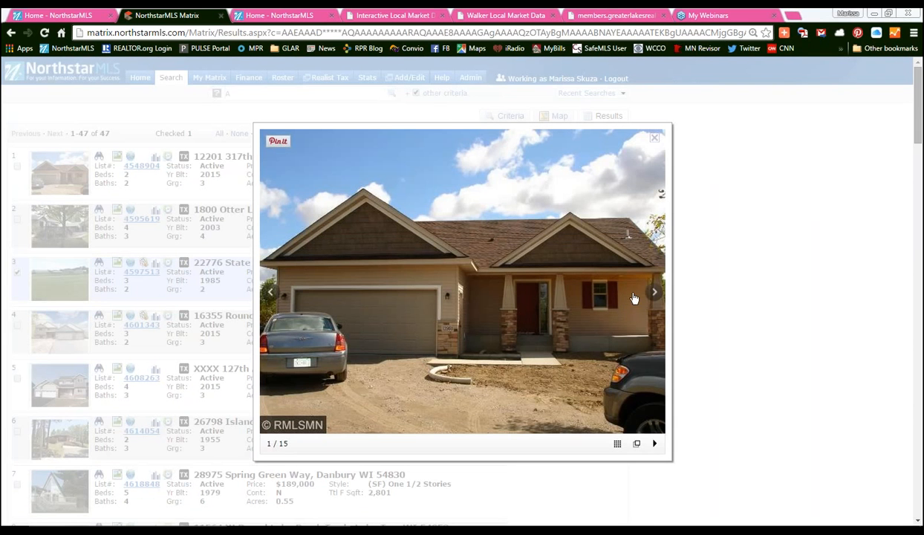
left_click(657, 141)
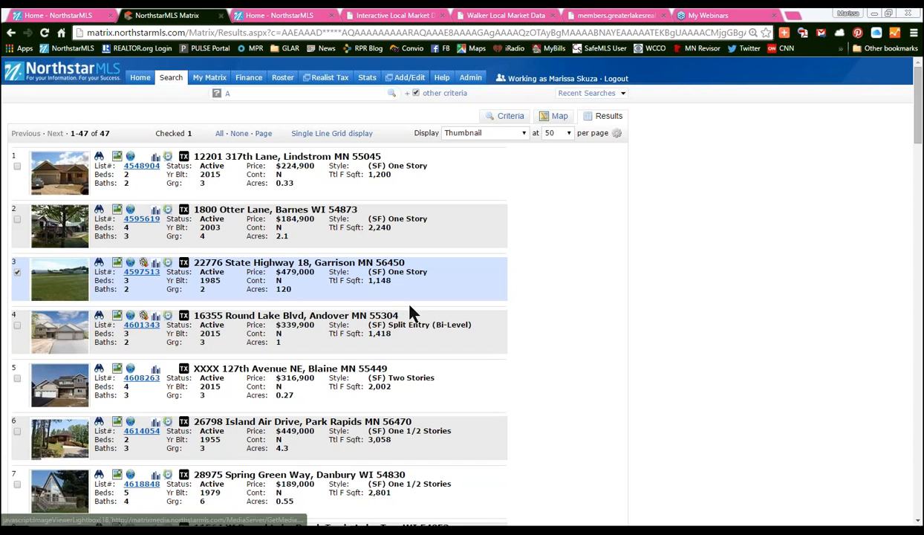
left_click(16, 271)
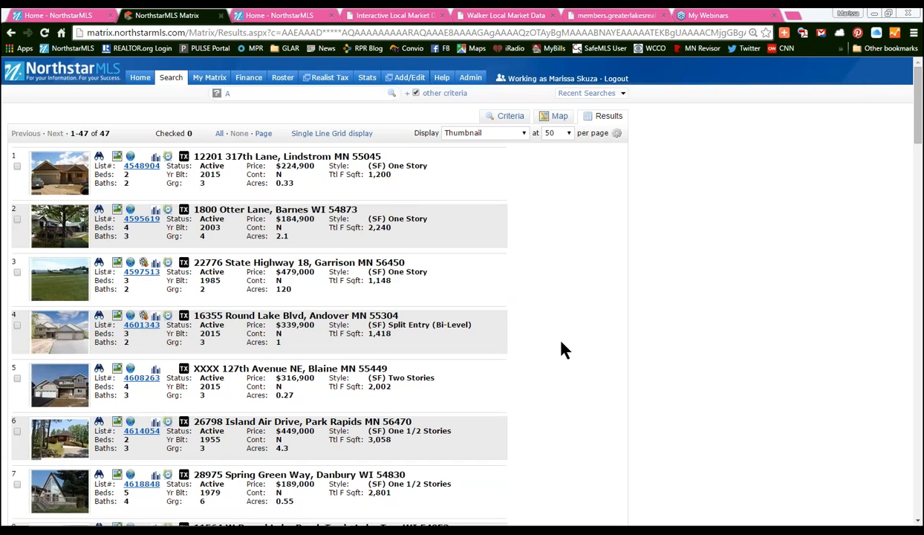
left_click(609, 121)
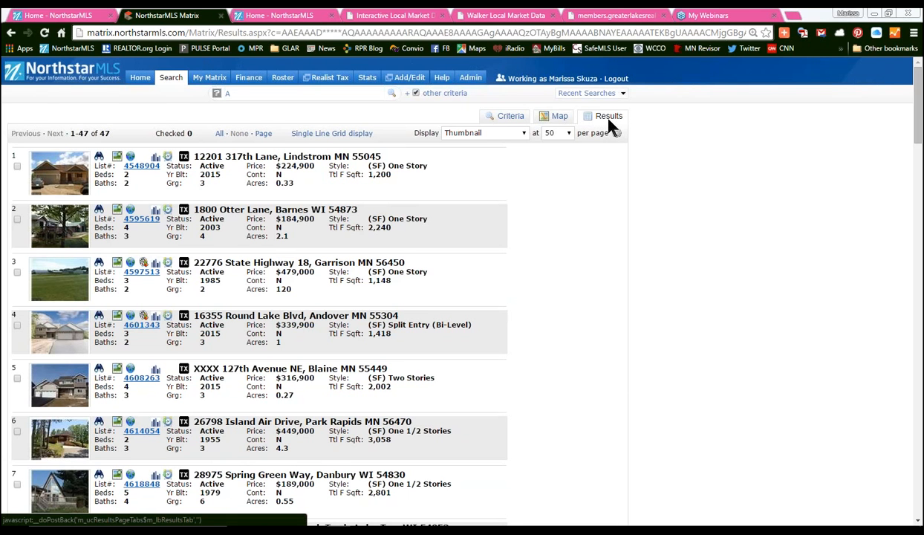
- Return to Criteria and tick All Single Family (SF) to include every style
left_click(510, 115)
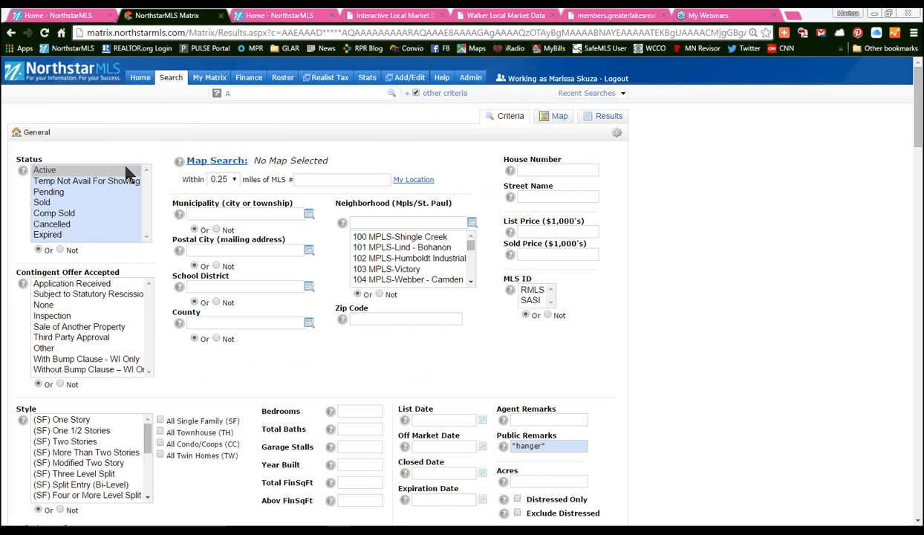
left_click(160, 421)
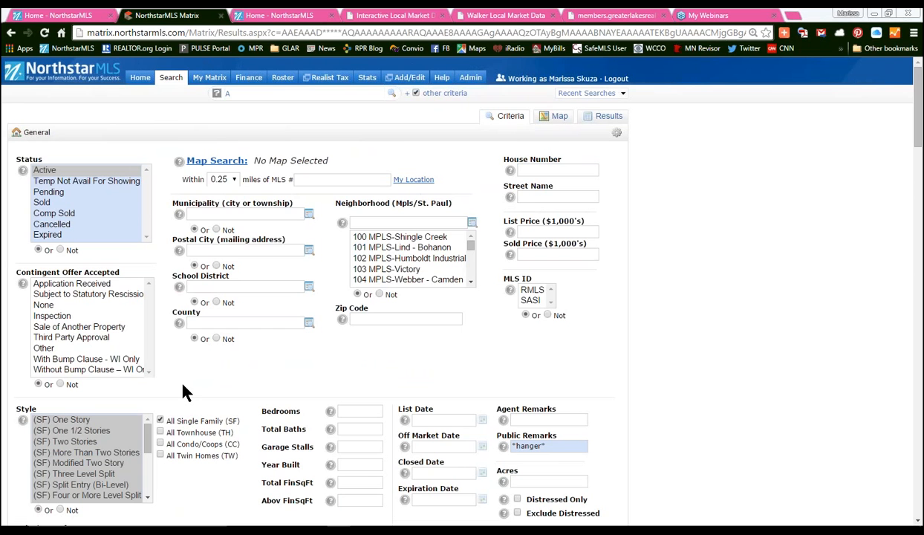
mouse_move(170, 79)
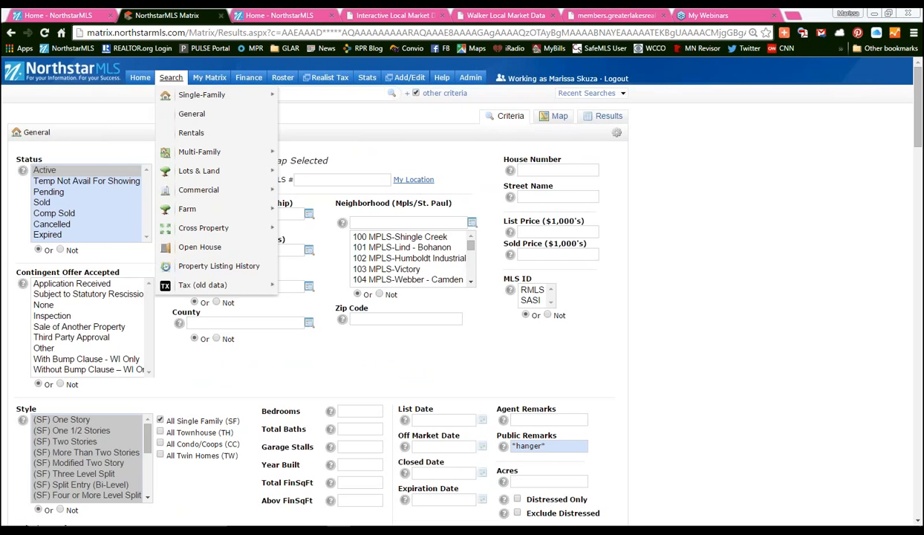
mouse_move(172, 100)
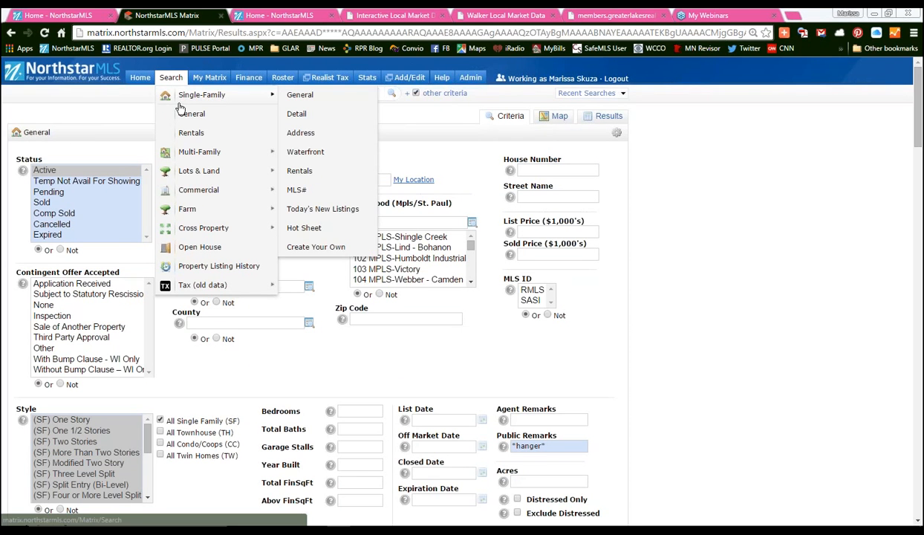
- Open the Single-Family Waterfront search form and scroll through its lake and waterfront fields
left_click(306, 152)
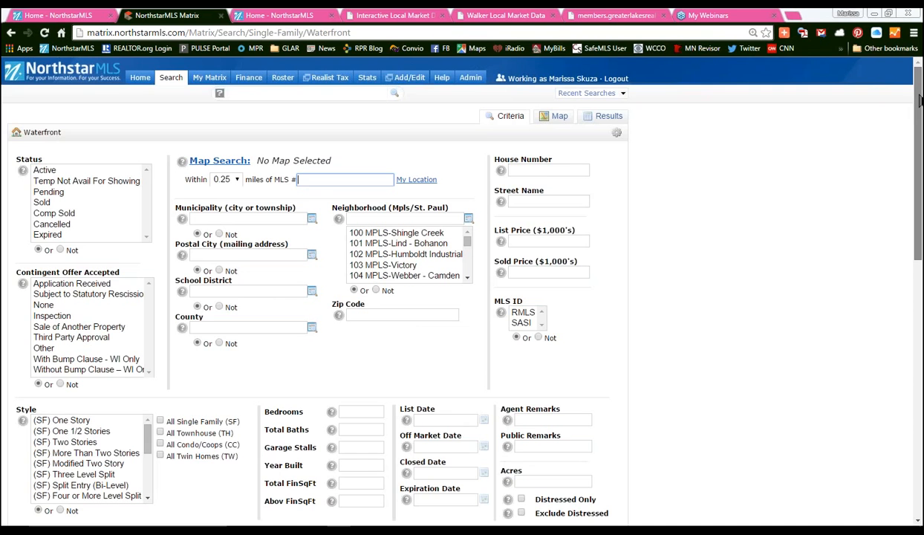
left_click_drag(919, 100, 918, 202)
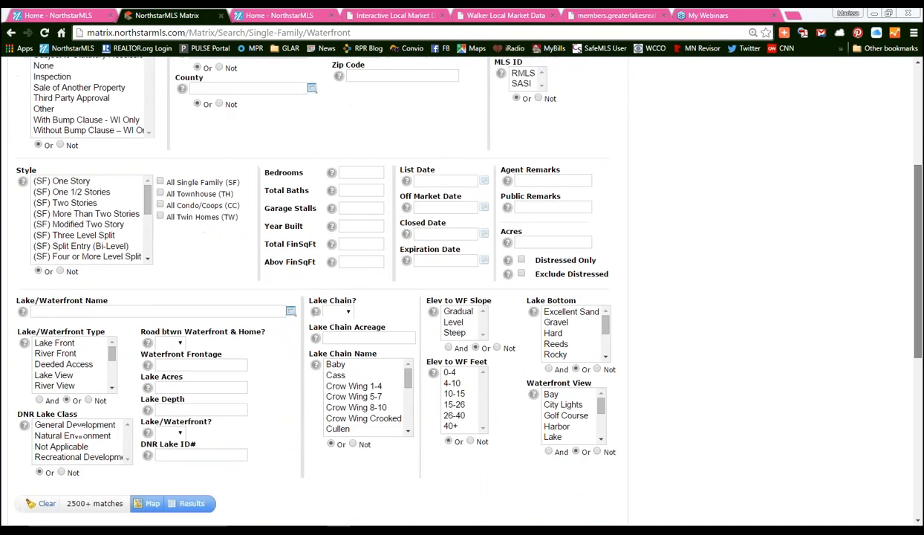
scroll(227, 342, "down", 2)
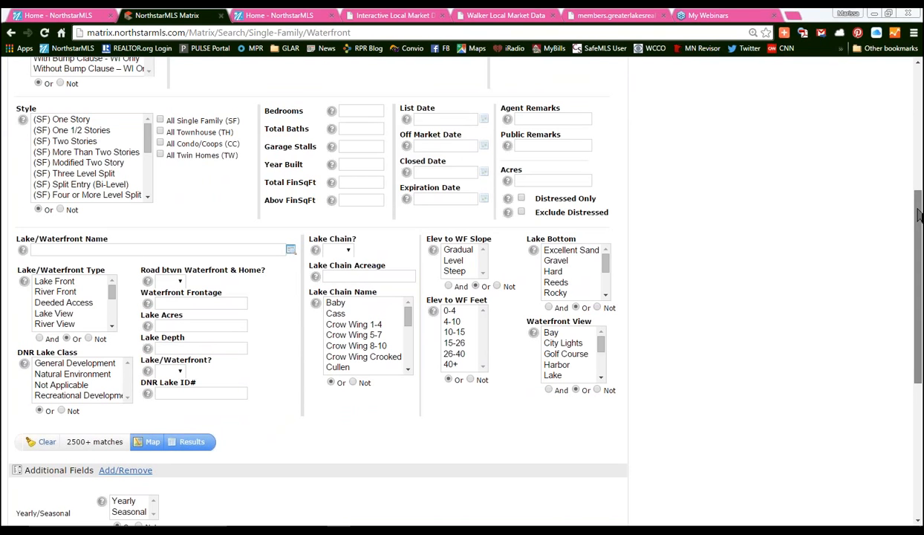
scroll(888, 174, "up", 2)
- Set the County criterion to Crow Wing and Cass
left_click(238, 122)
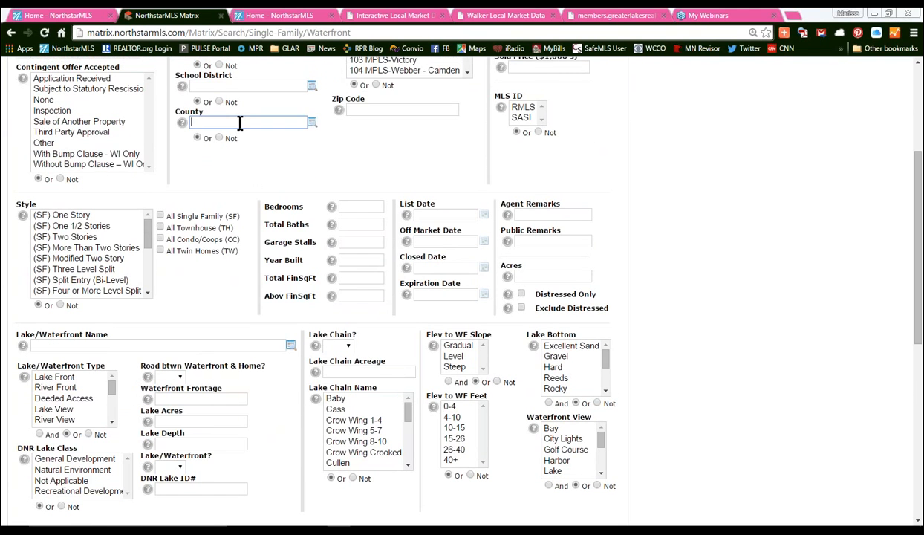
type("Crow")
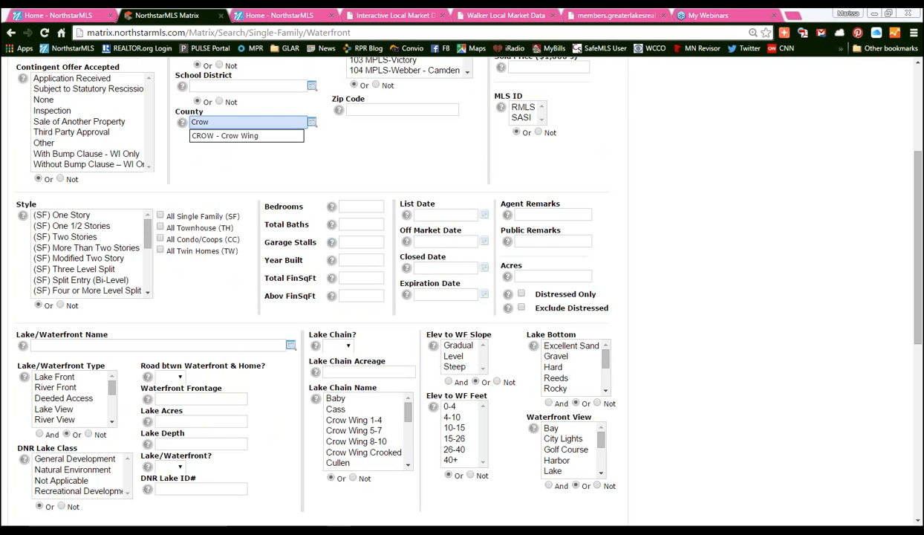
key("Down")
key("Return")
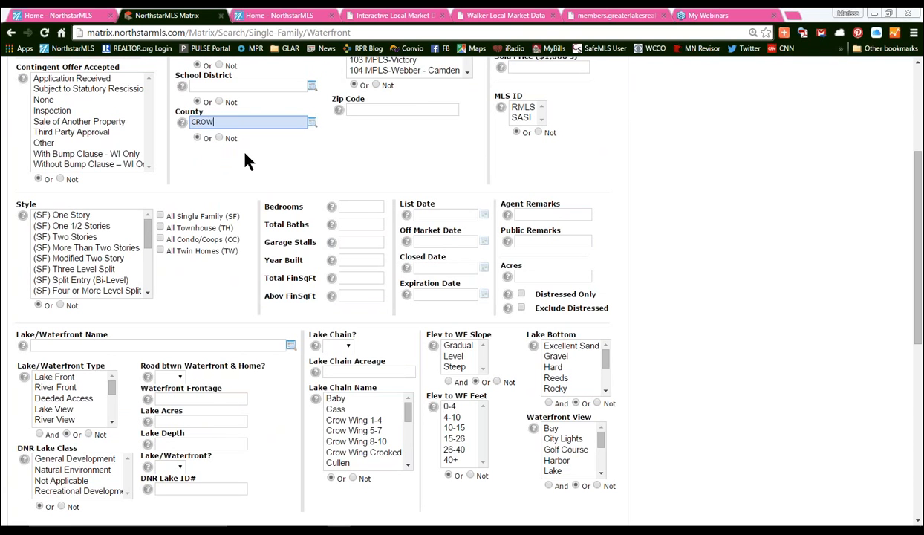
type("Cass")
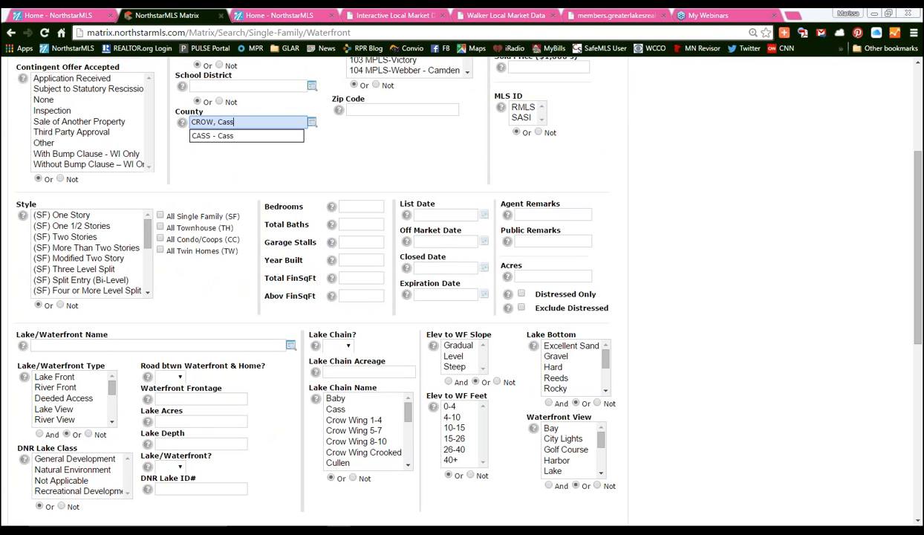
key("Down")
key("Return")
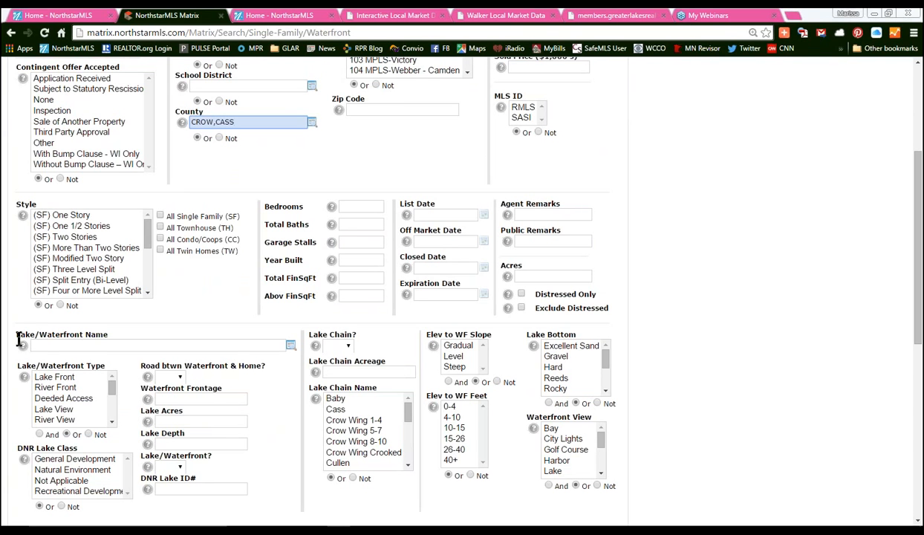
- Set Lake/Waterfront Name to Gull Lake
left_click(145, 345)
type("Gu")
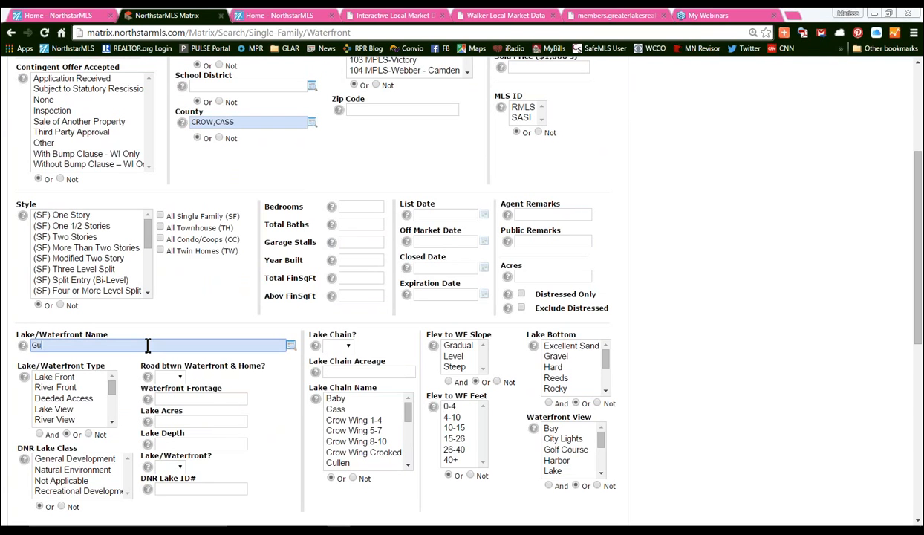
type("ll")
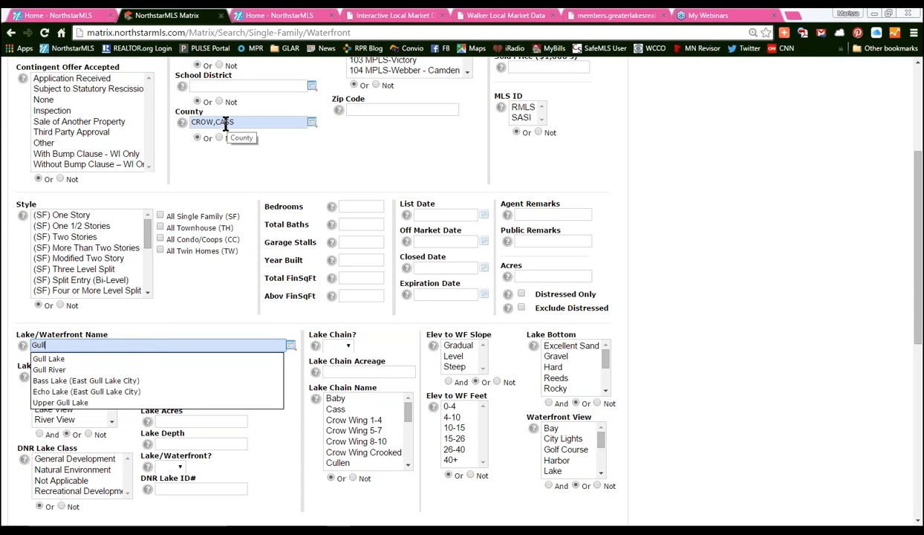
left_click(90, 361)
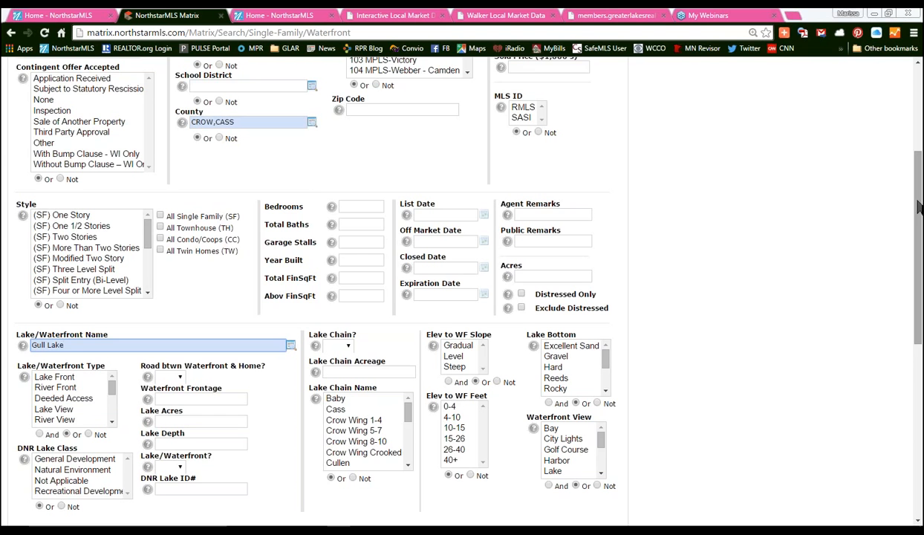
scroll(920, 208, "down", 1)
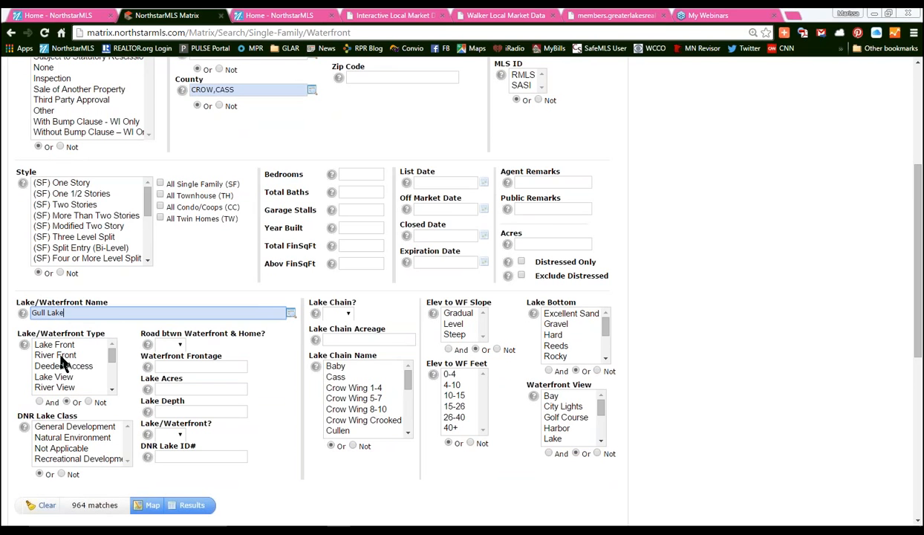
- Limit Lake/Waterfront Type to Lake Front only, after briefly adding River Front
left_click_drag(15, 300, 111, 301)
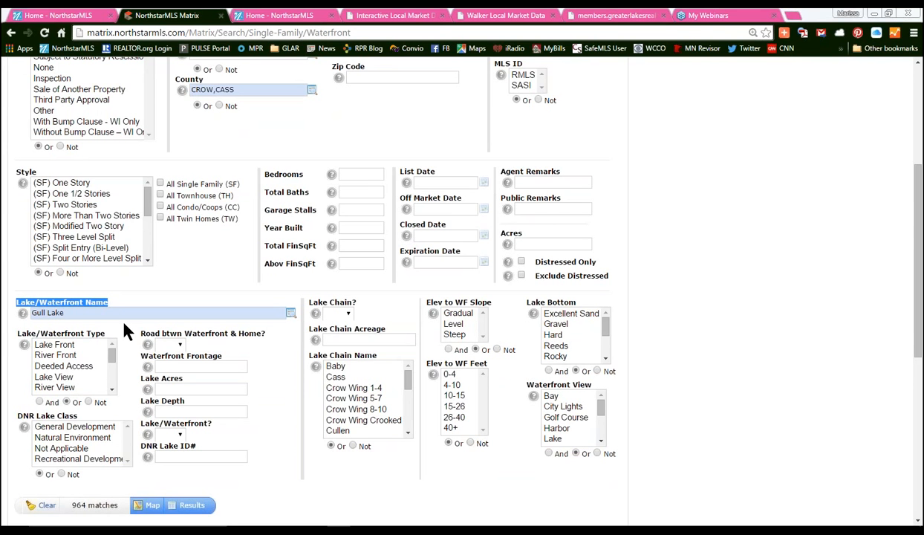
left_click(54, 346)
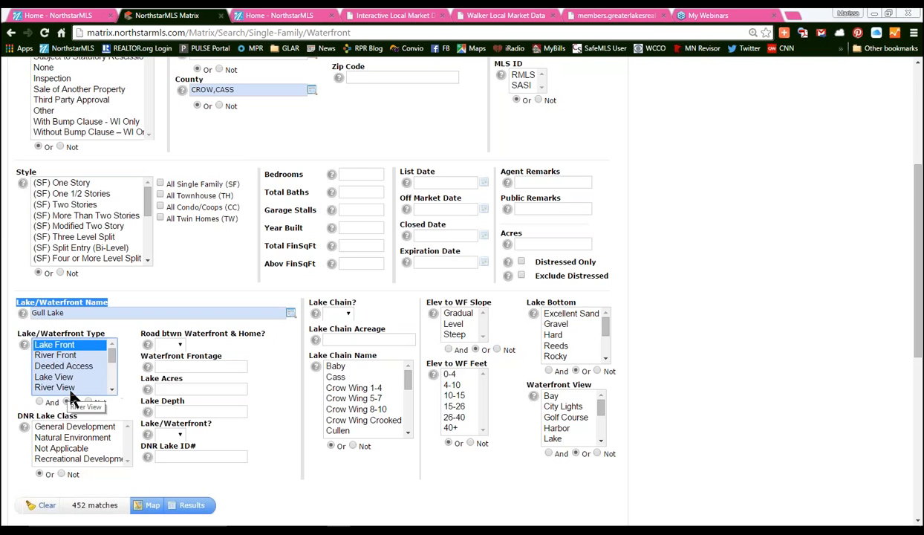
left_click(111, 392)
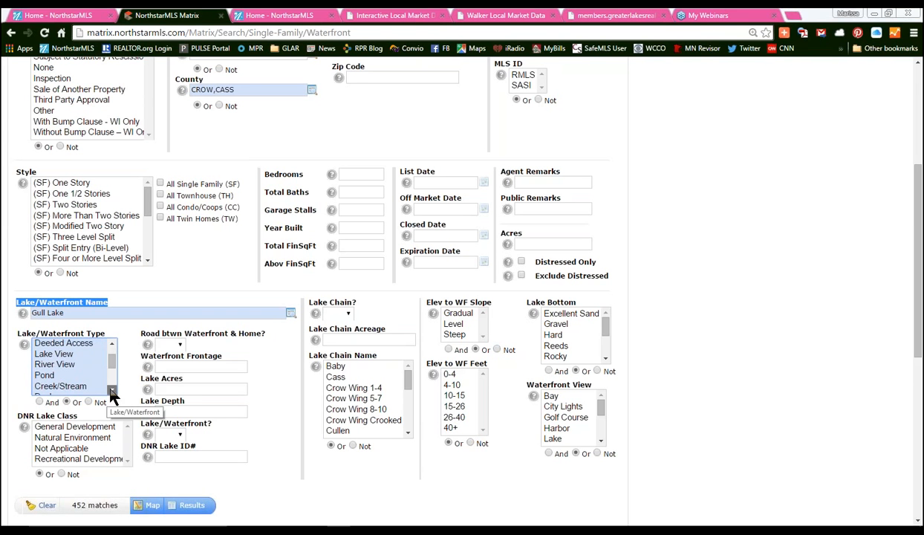
left_click(113, 345)
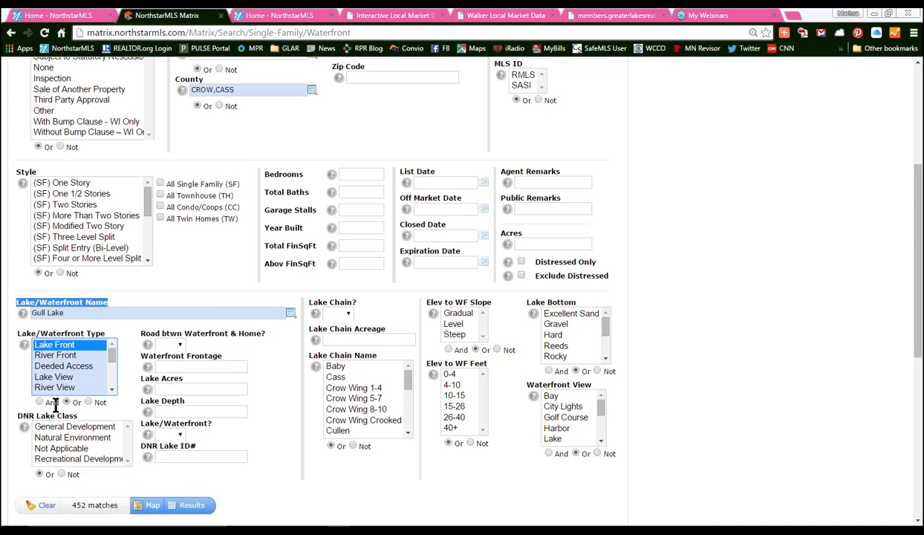
left_click(55, 355, "ctrl")
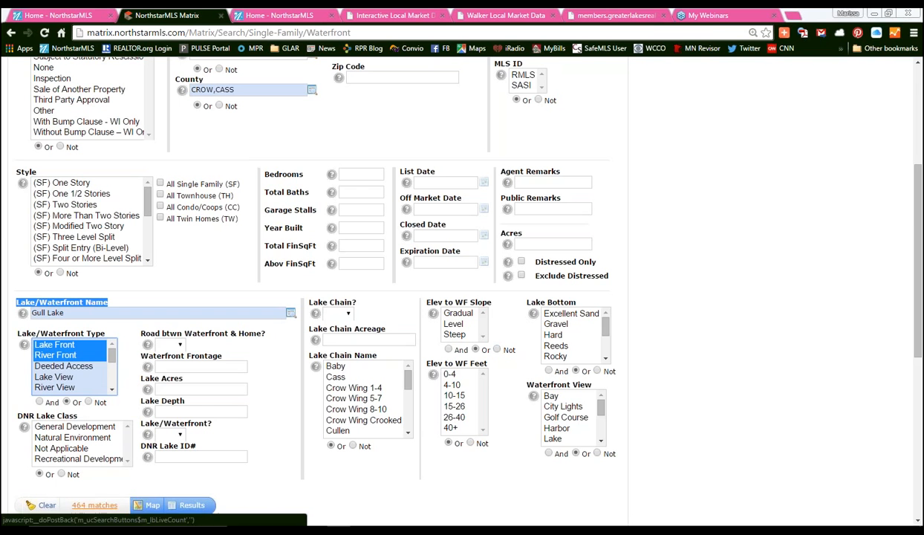
left_click(305, 502)
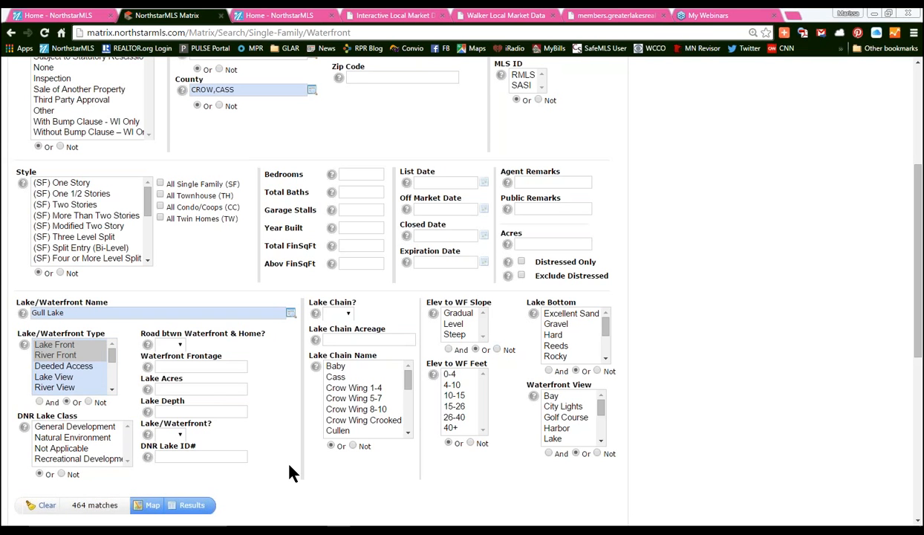
left_click(58, 344)
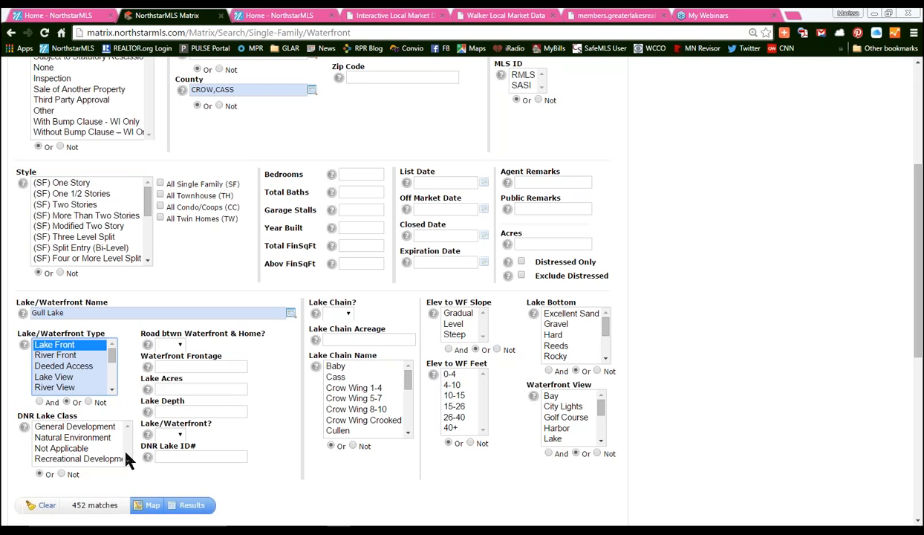
- Leave the Lake/Waterfront? answer blank and point out the Lake Chain Acreage fields
left_click(181, 435)
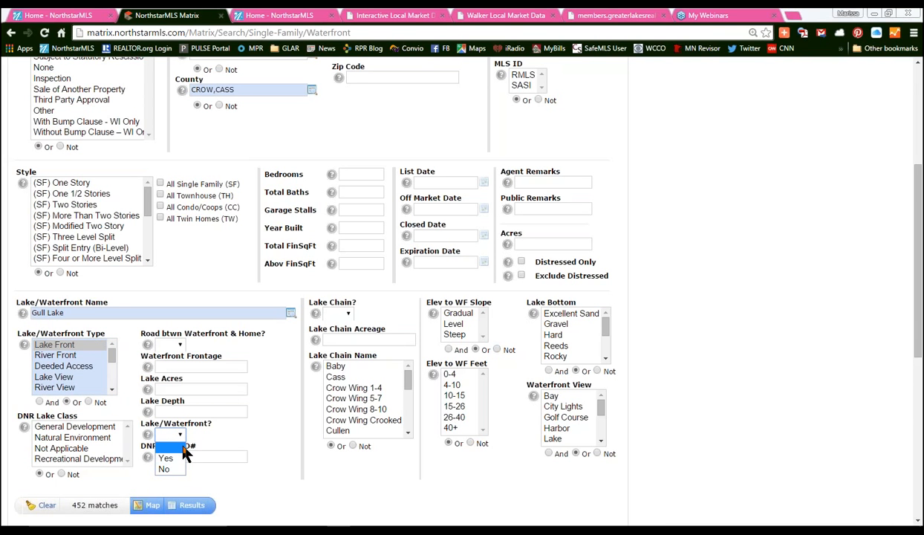
left_click(184, 449)
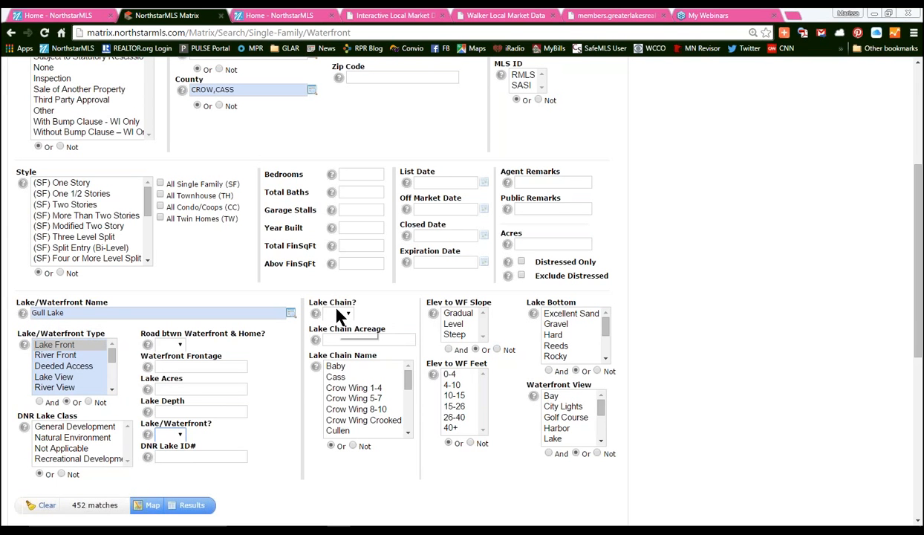
left_click_drag(306, 329, 383, 329)
left_click(394, 326)
left_click_drag(306, 355, 388, 352)
left_click(353, 358)
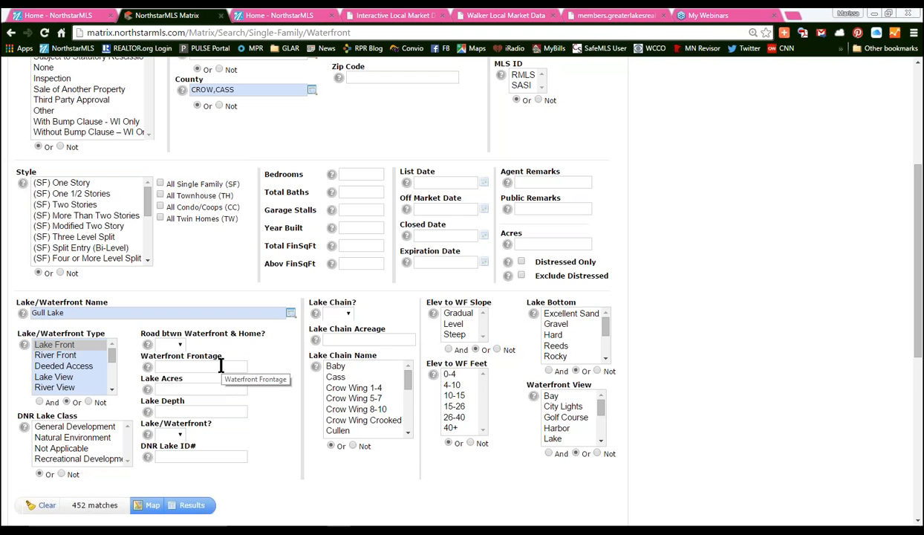
- Select Guest House, Boat House and Bunk House under Out Buildings
scroll(221, 365, "down", 5)
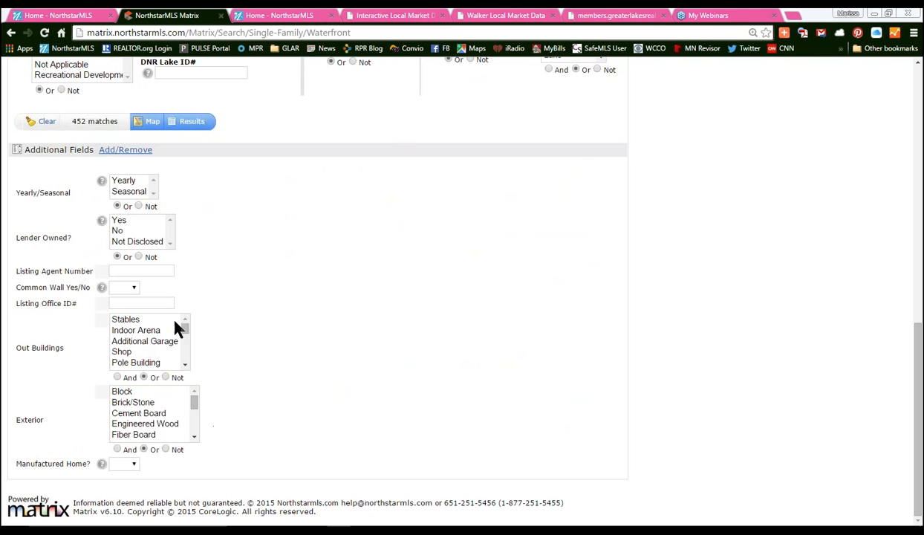
scroll(184, 368, "down", 5)
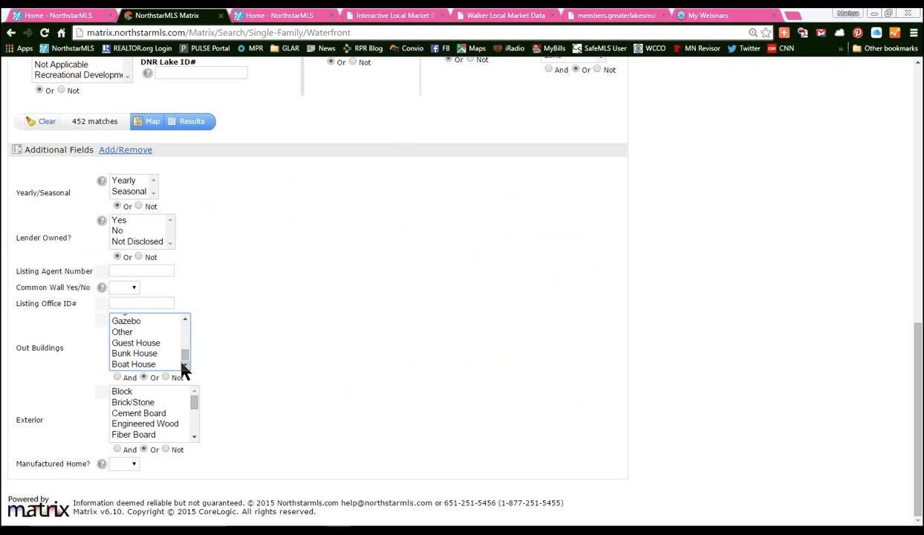
left_click(135, 343)
left_click(139, 364, "ctrl")
left_click(140, 354, "ctrl")
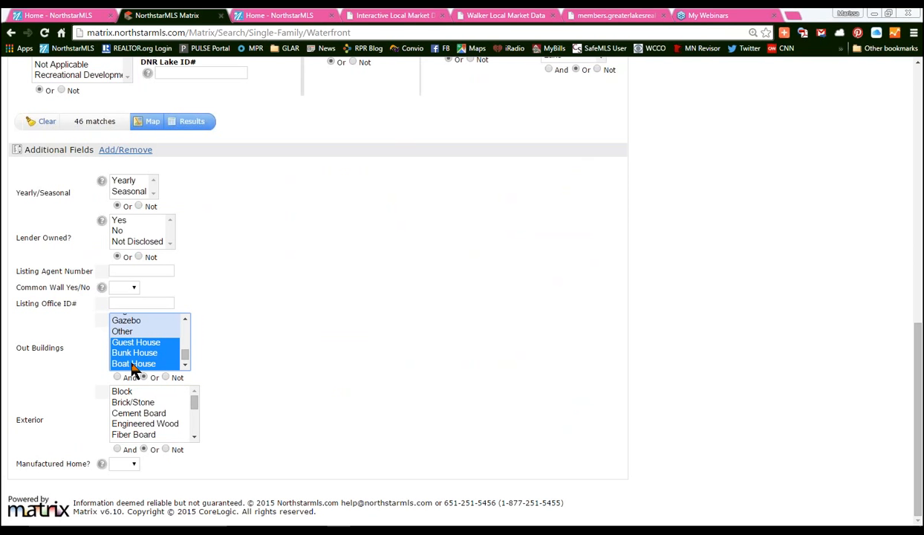
- Limit Status to Active and show the 10 matching results
scroll(332, 324, "up", 10)
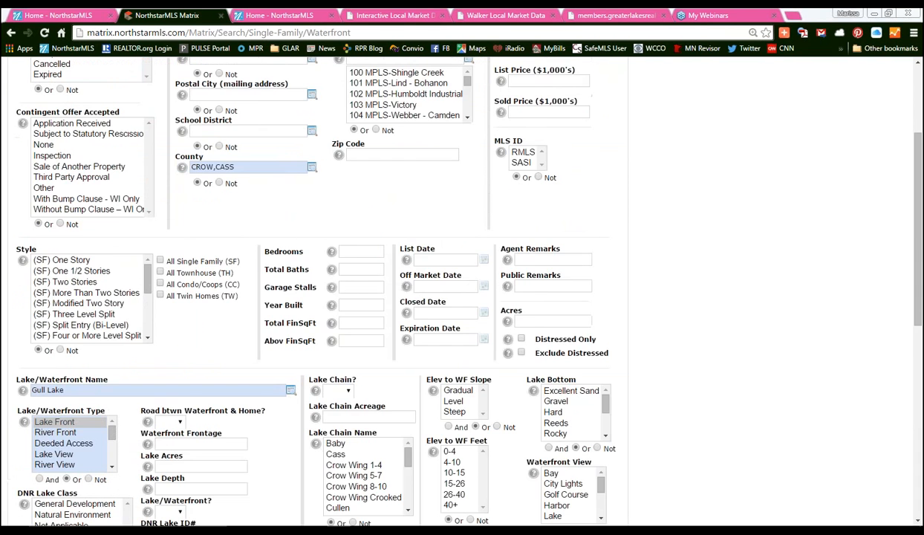
left_click(39, 170)
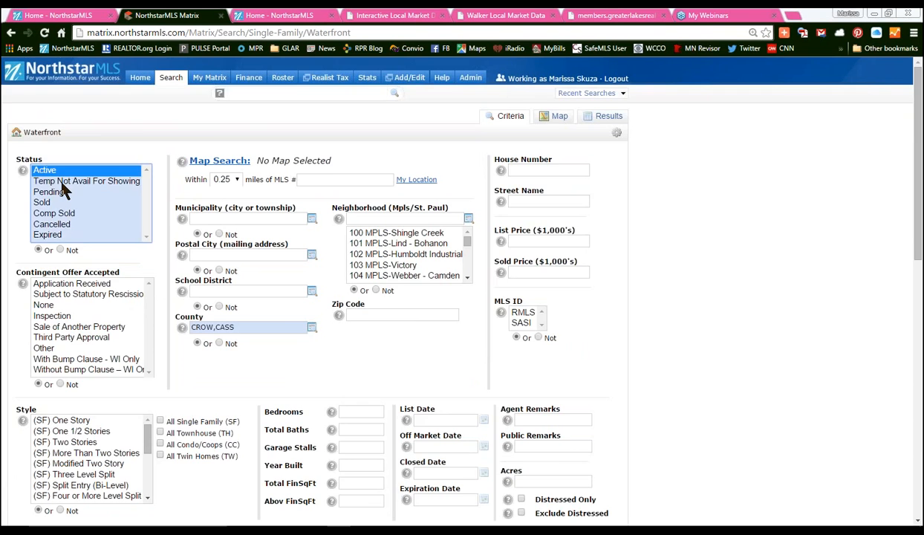
scroll(66, 190, "down", 8)
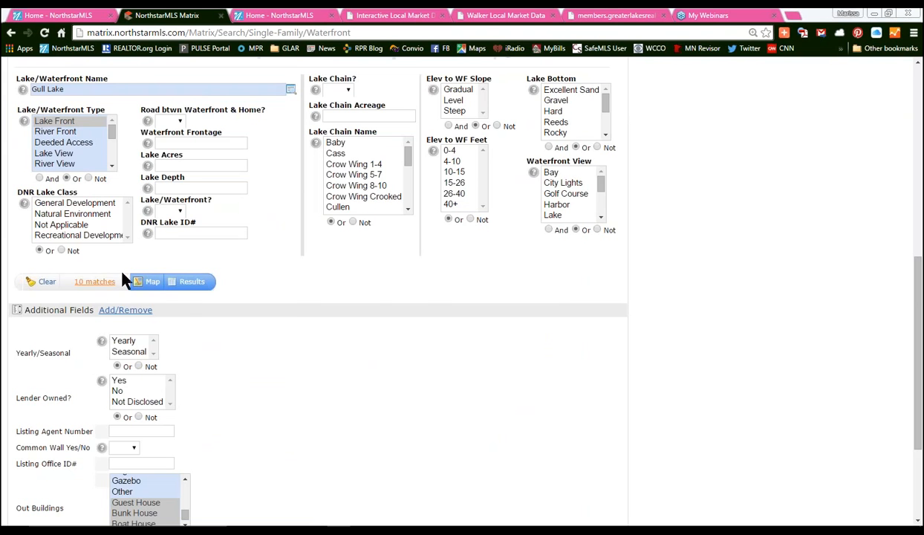
left_click(190, 282)
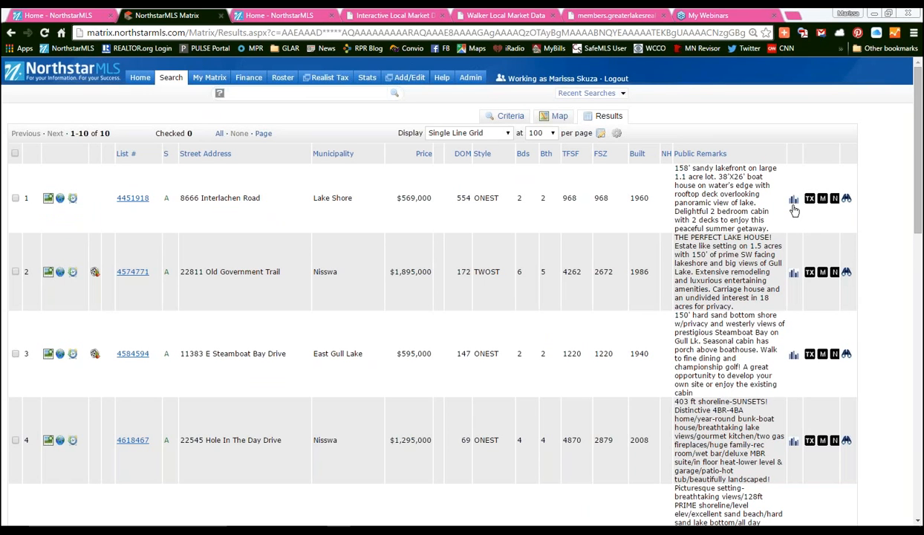
- Remove the Public Remarks column from the 10 Gull Lake results grid
left_click(474, 133)
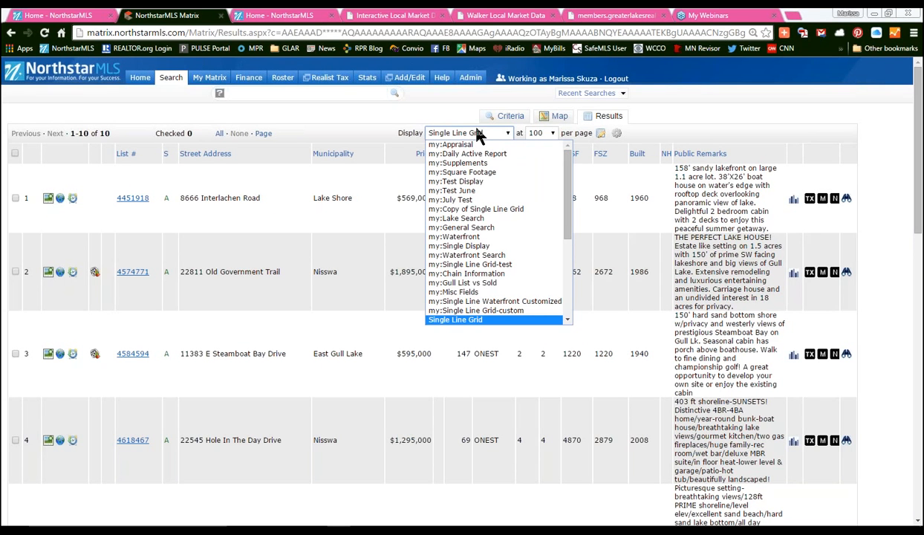
left_click(755, 151)
left_click(754, 150)
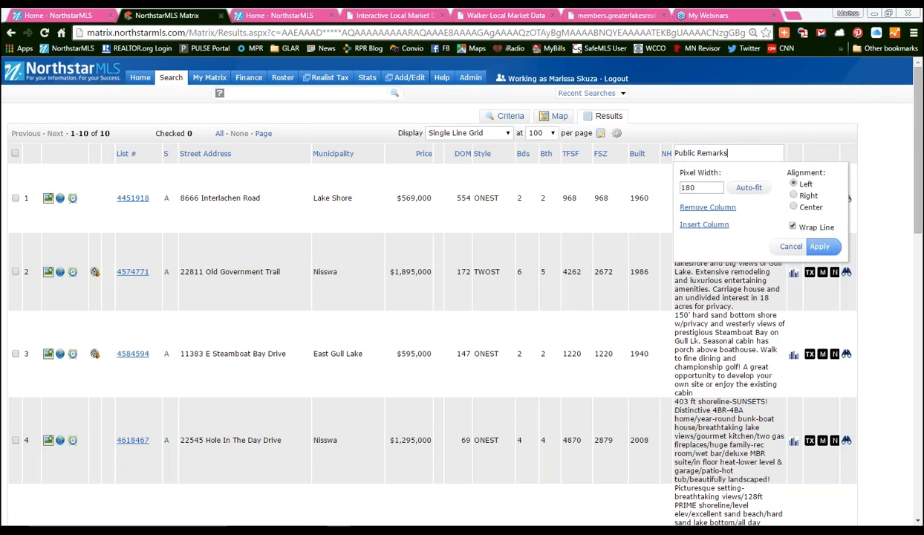
scroll(728, 216, "down", 3)
left_click(696, 207)
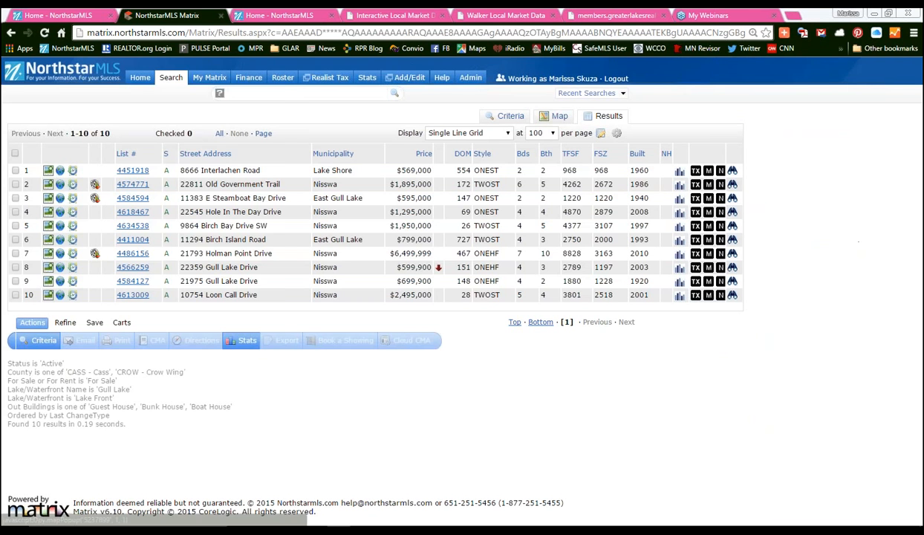
- Open the Single-Family Address search form from the Search menu
mouse_move(176, 80)
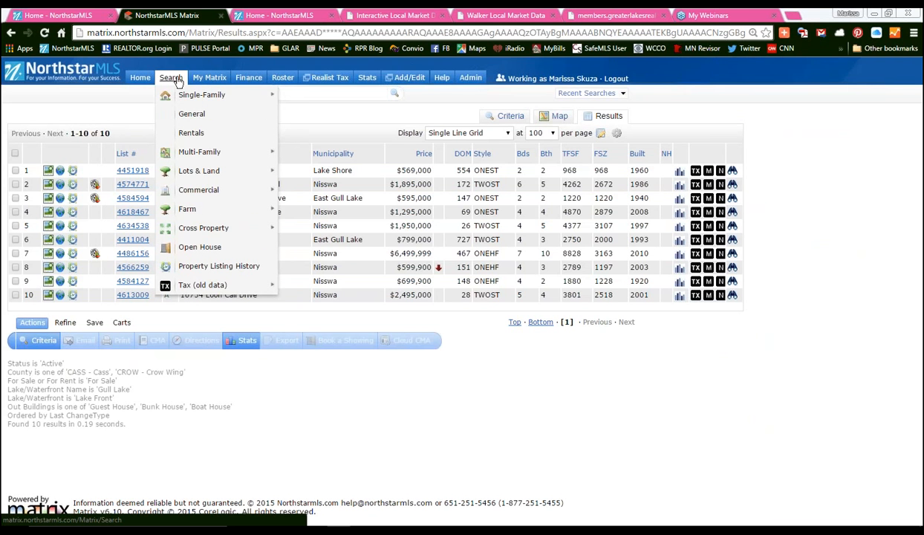
mouse_move(180, 97)
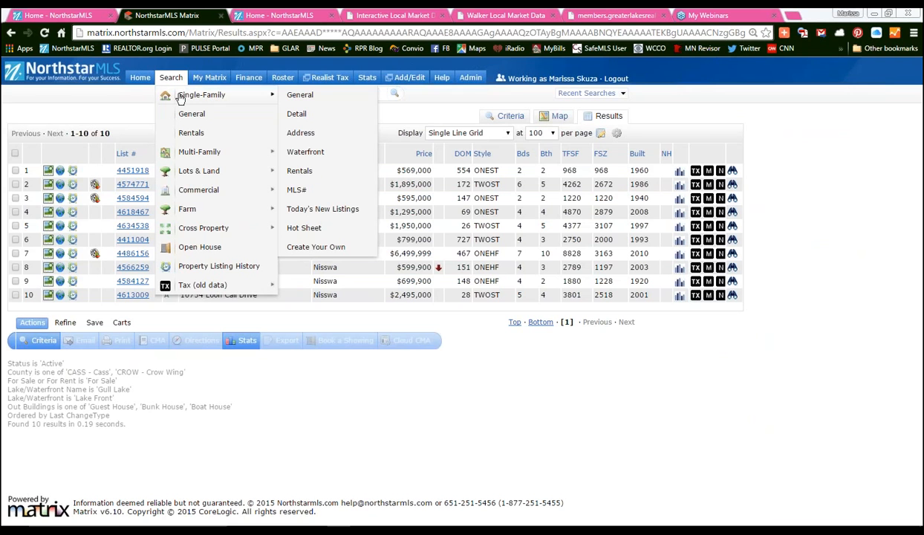
left_click(294, 135)
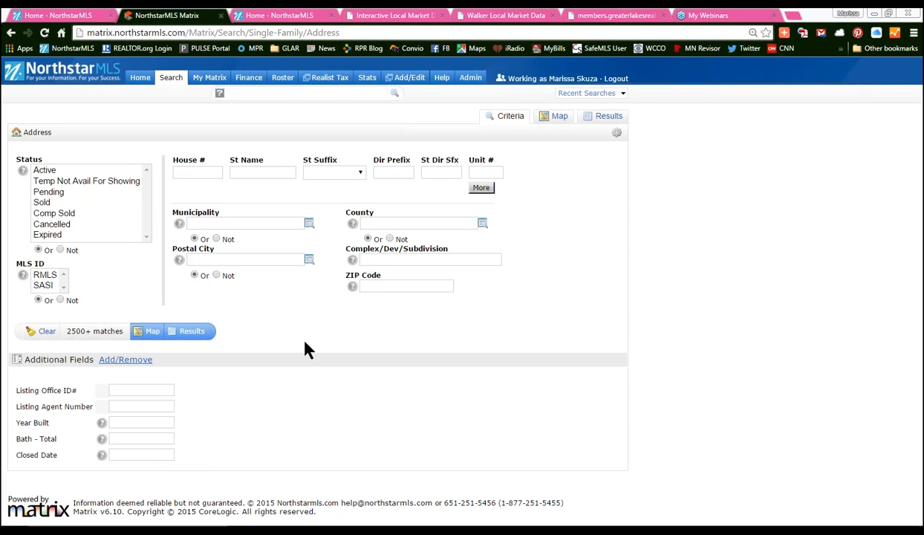
- Enter house number 123 and street name *Main*
left_click(212, 172)
type("12")
type("3")
key("Tab")
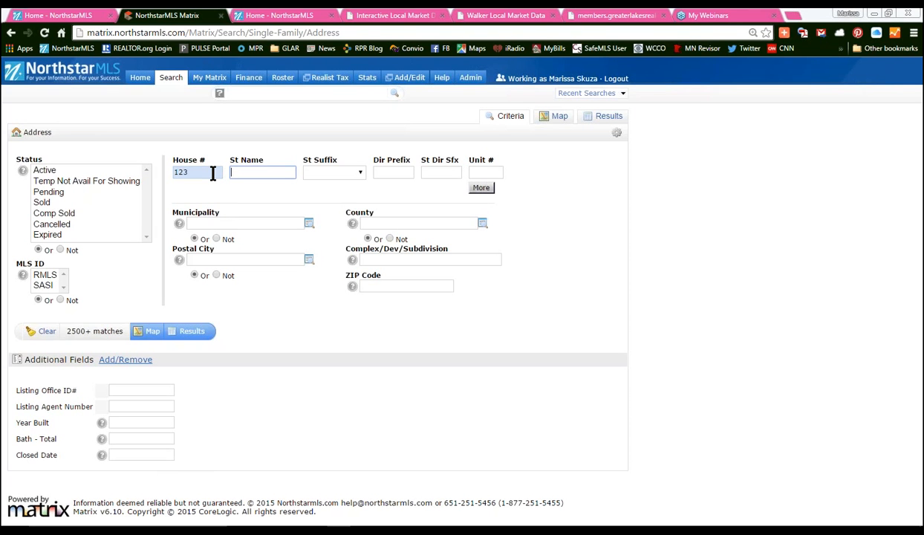
type("*Main*")
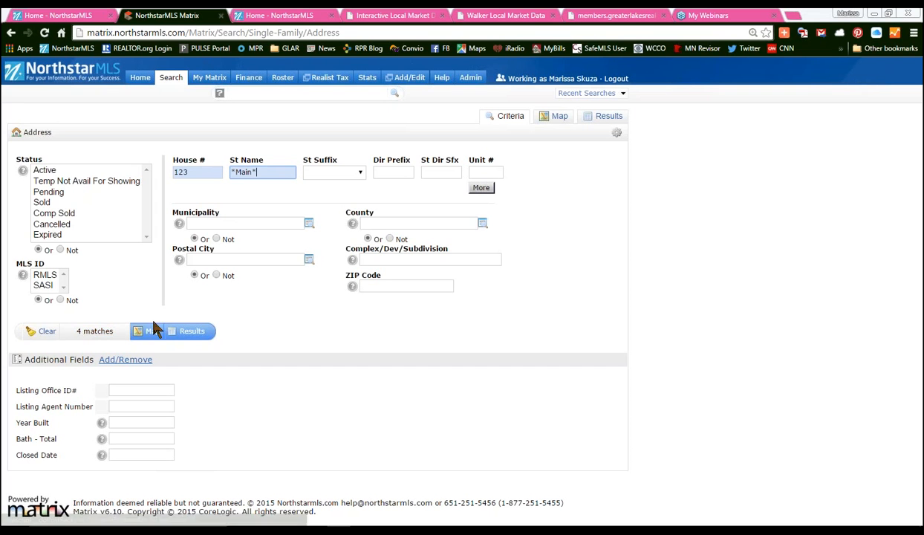
- Select Active, Pending and Temp Not Avail For Showing statuses
left_click(48, 170)
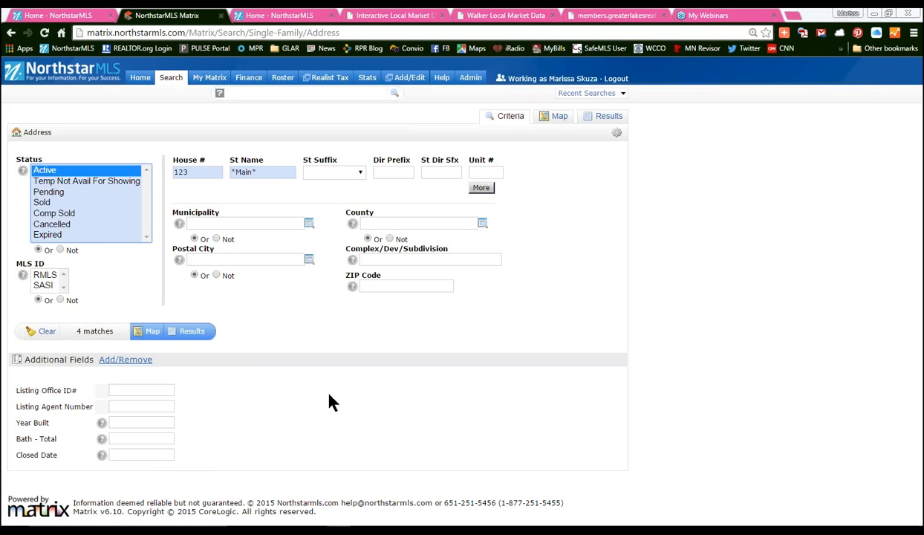
left_click(52, 191, "ctrl")
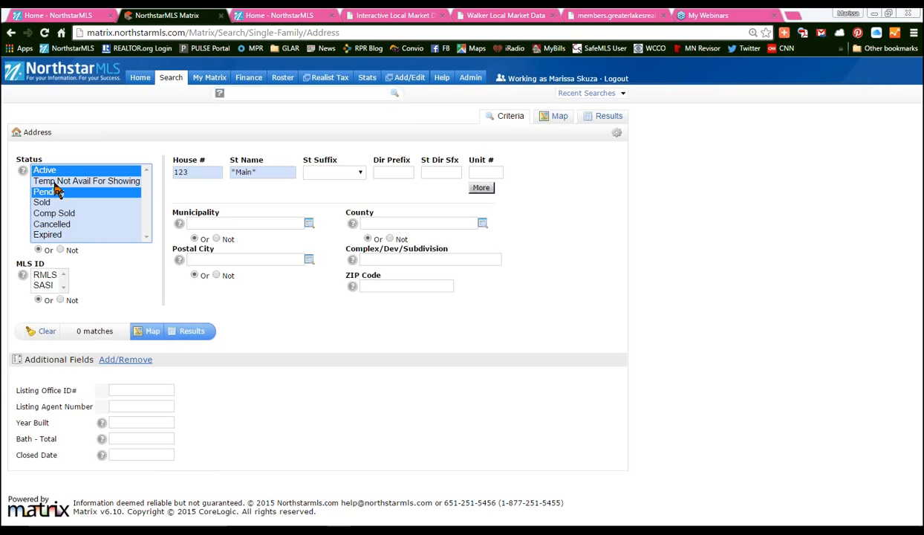
left_click(56, 180, "ctrl")
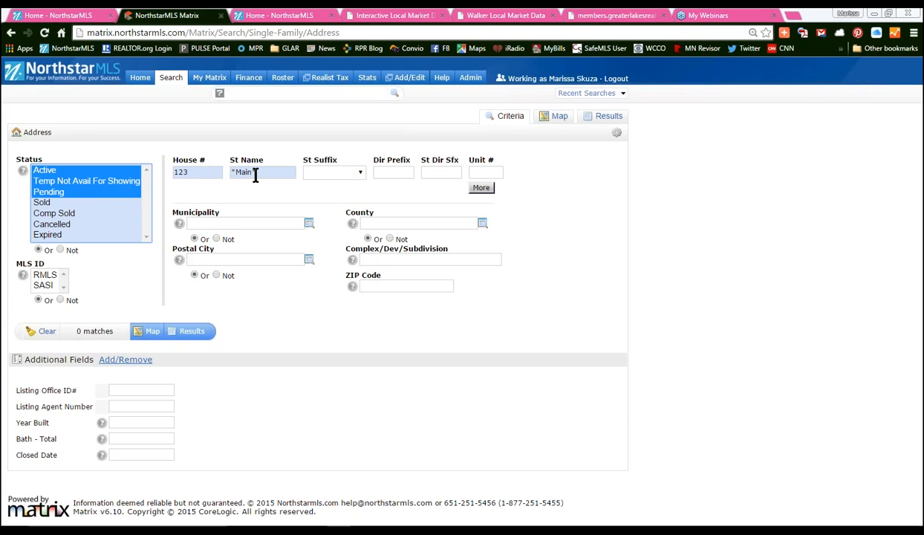
- Change the street name from Main to Walnut, then to Maple
left_click(242, 173)
type("M")
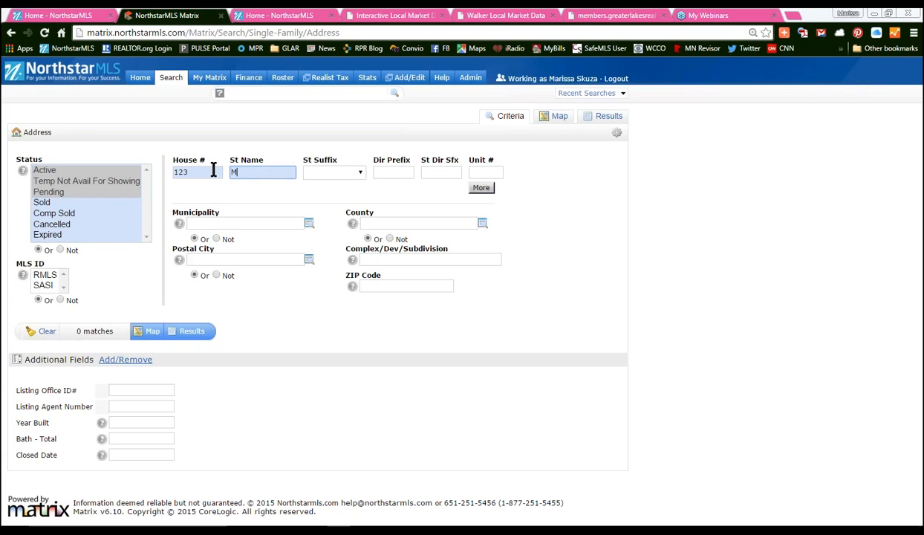
type("ain")
left_click(323, 411)
left_click_drag(250, 174, 212, 174)
type("Walnut")
left_click(285, 378)
double_click(253, 171)
type("Maple")
- Clear the house number field
left_click(190, 173)
type("*")
key("ctrl+a")
key("BackSpace")
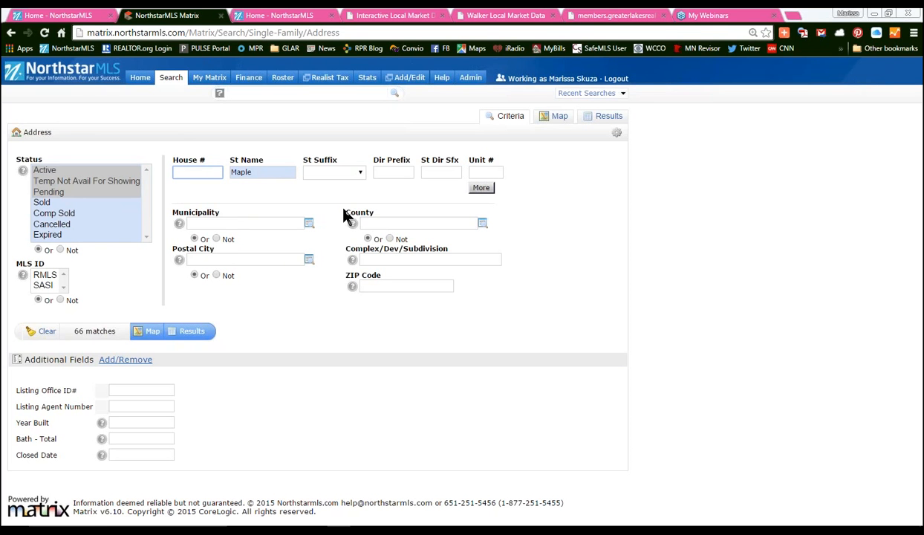
- Add a second address row with street name Walnut
left_click_drag(344, 210, 397, 222)
left_click(622, 274)
left_click(481, 188)
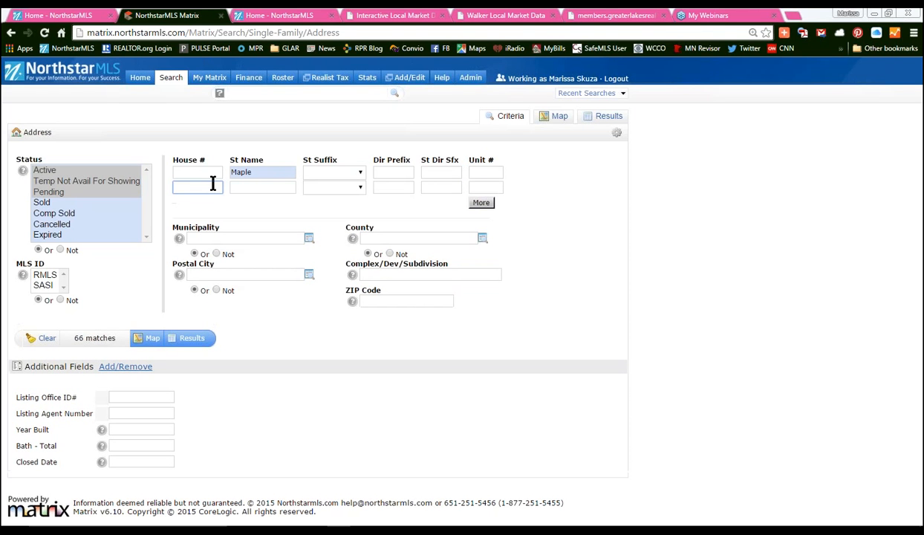
left_click(252, 188)
type("Wal")
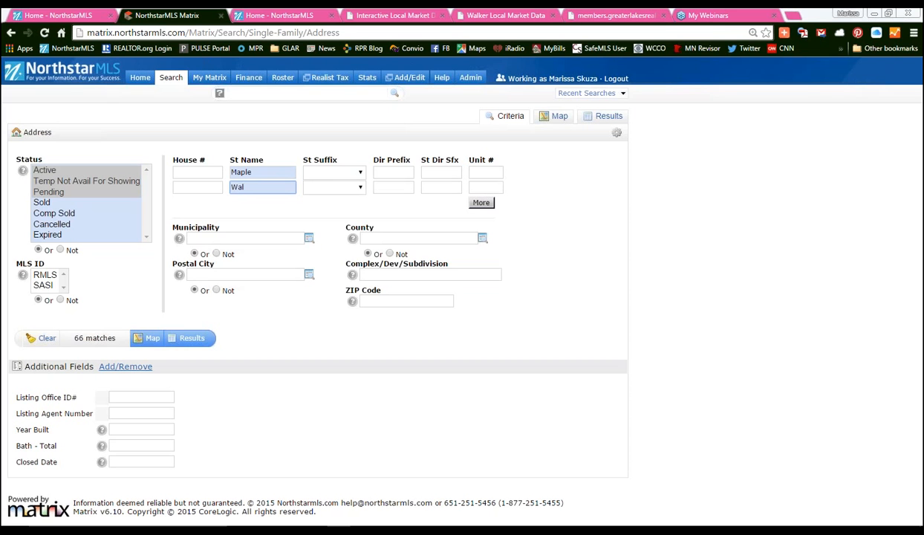
type("nut")
- Check both street suffix dropdowns without choosing, and point out the Unit # heading
left_click(327, 172)
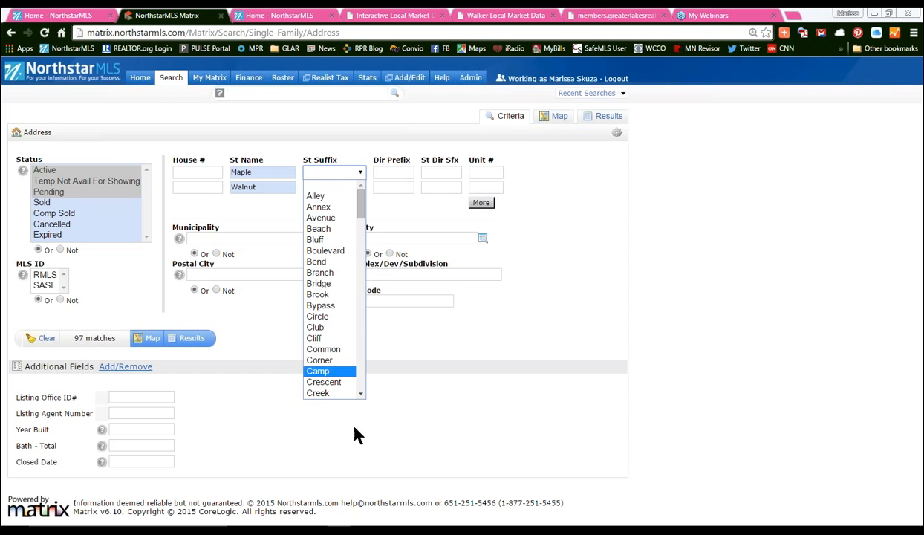
left_click(350, 147)
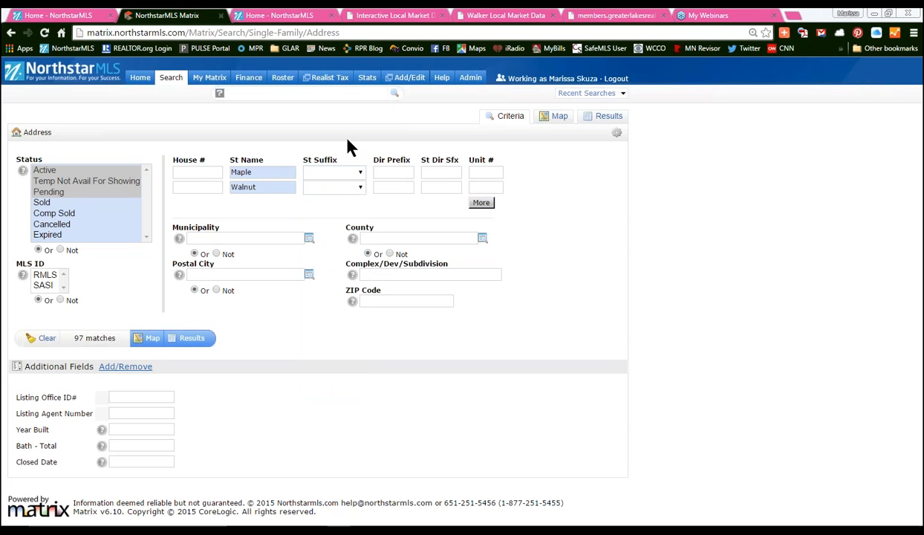
left_click(330, 187)
left_click(348, 136)
left_click_drag(466, 160, 525, 172)
left_click(524, 195)
- Delete Maple and Walnut from both street name fields
double_click(257, 171)
key("BackSpace")
double_click(241, 187)
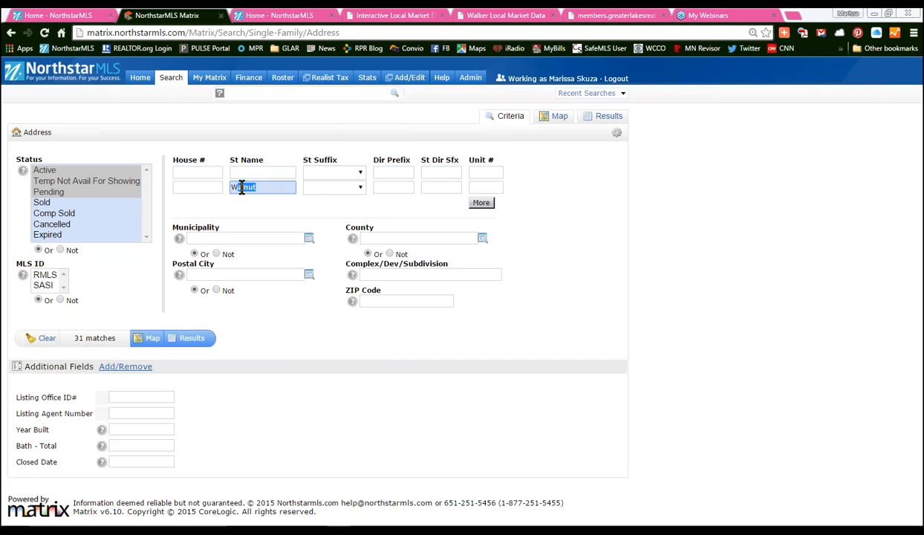
key("BackSpace")
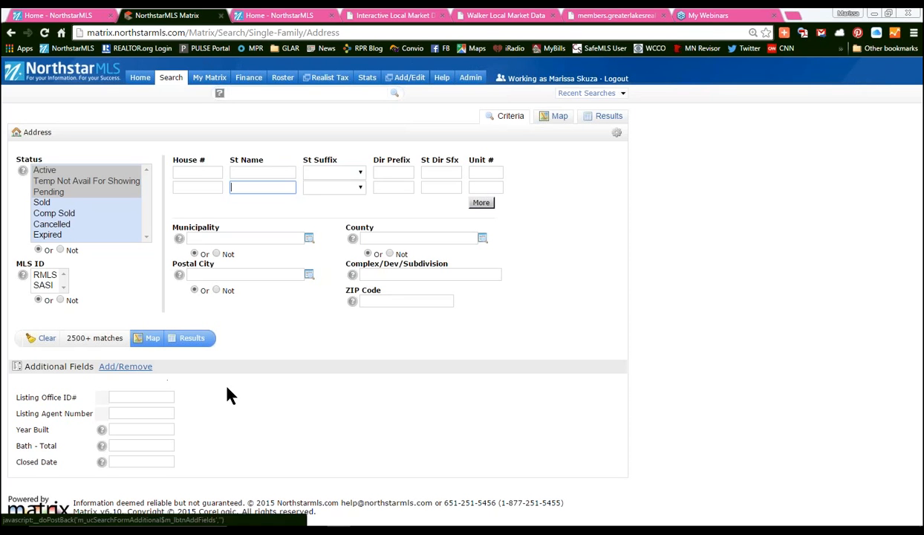
- Add Legal Description to the additional search fields
left_click(137, 367)
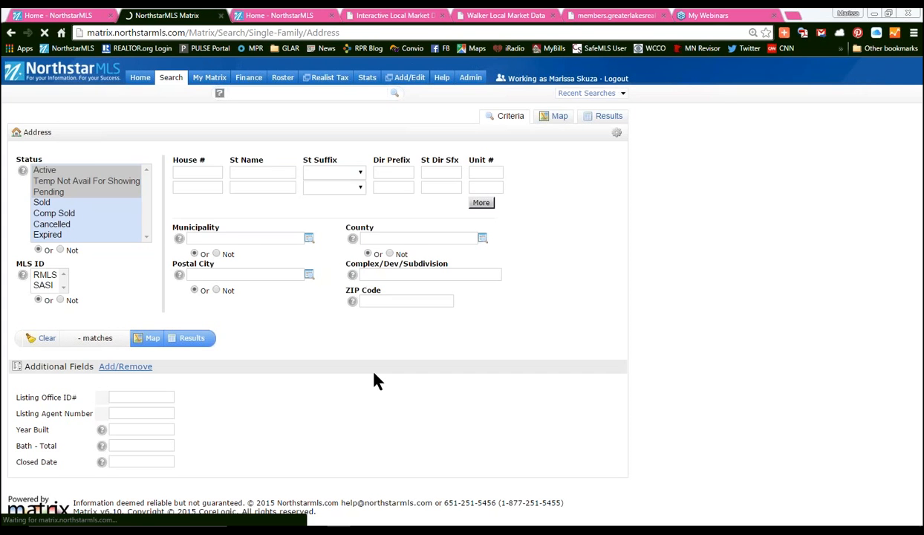
left_click(69, 291)
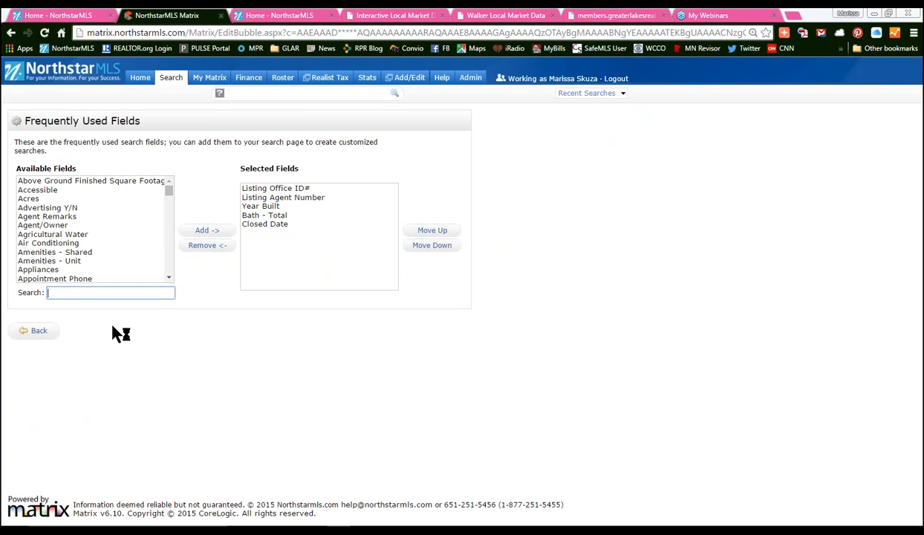
type("legal")
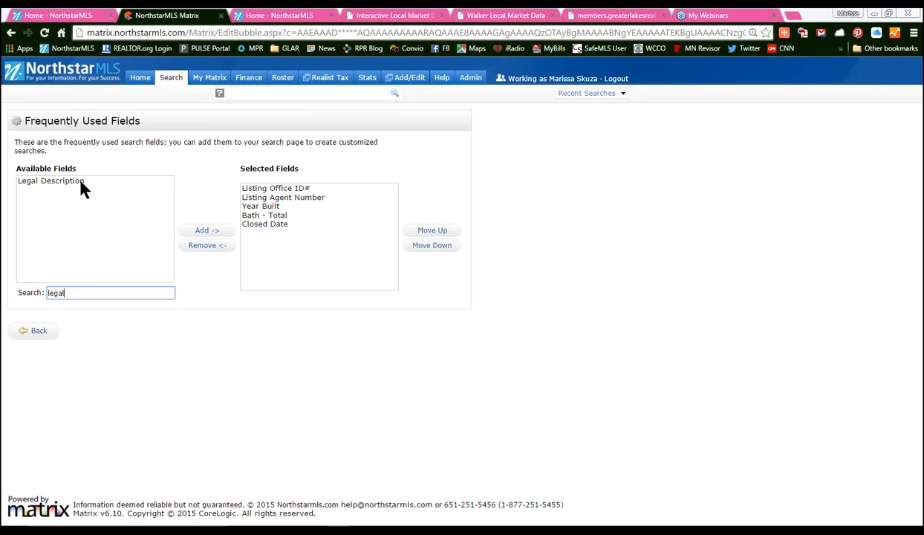
left_click(81, 183)
left_click(207, 230)
left_click(123, 296)
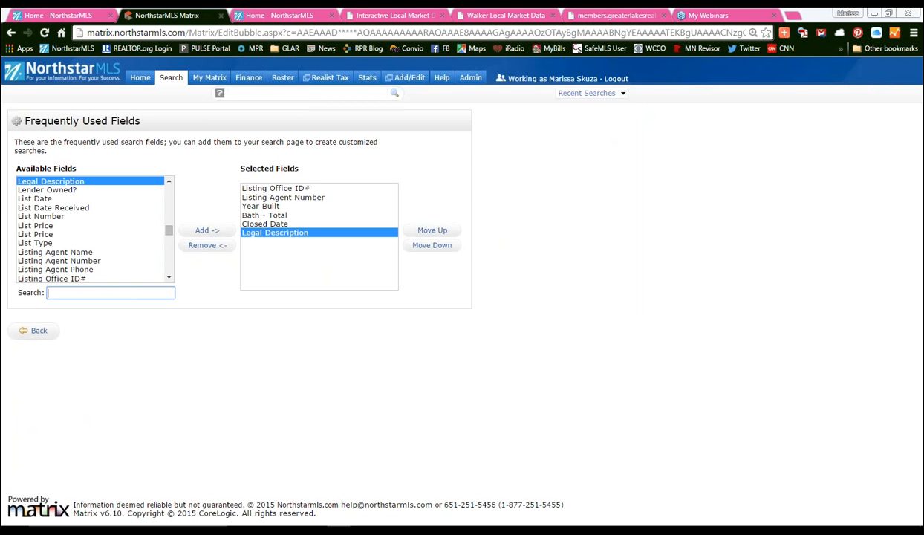
- Try adding Complex/Development/Subdivision Name, which is refused, and return to the criteria
type("con")
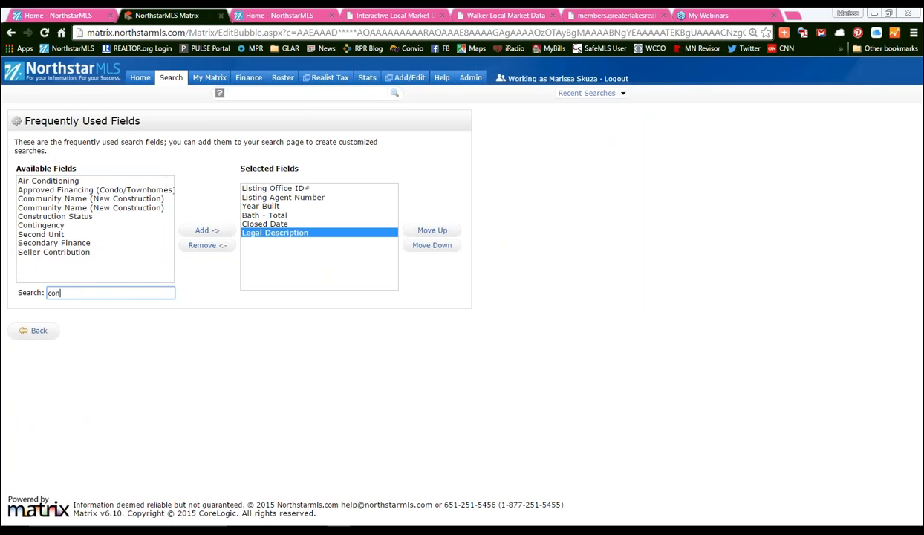
type("m")
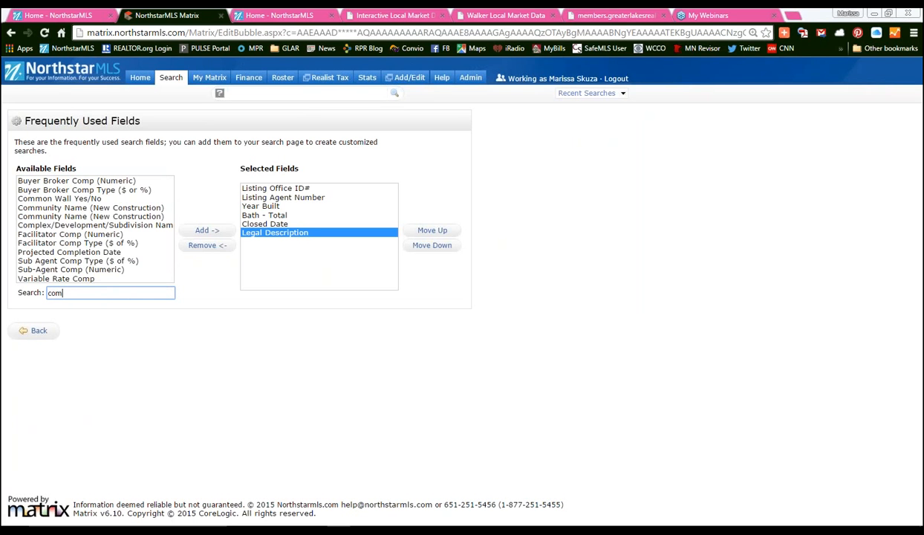
type("p")
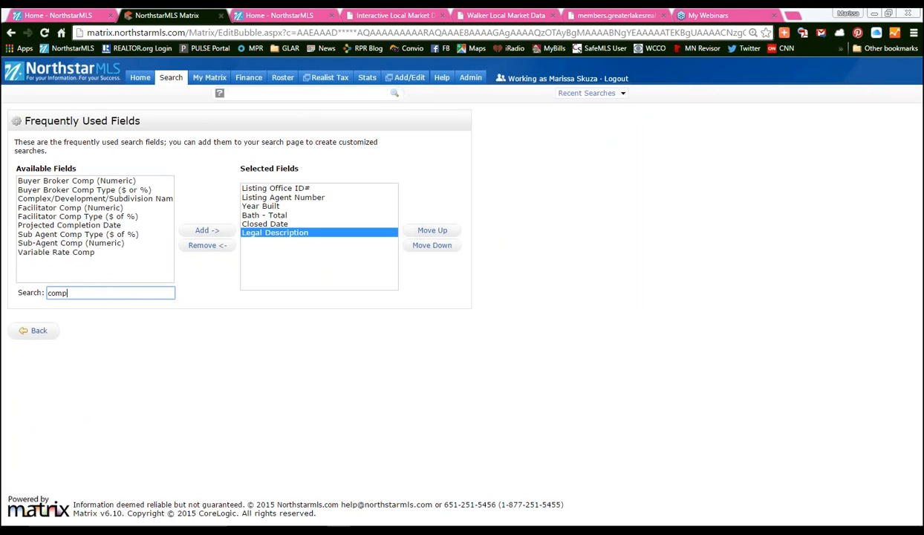
double_click(140, 199)
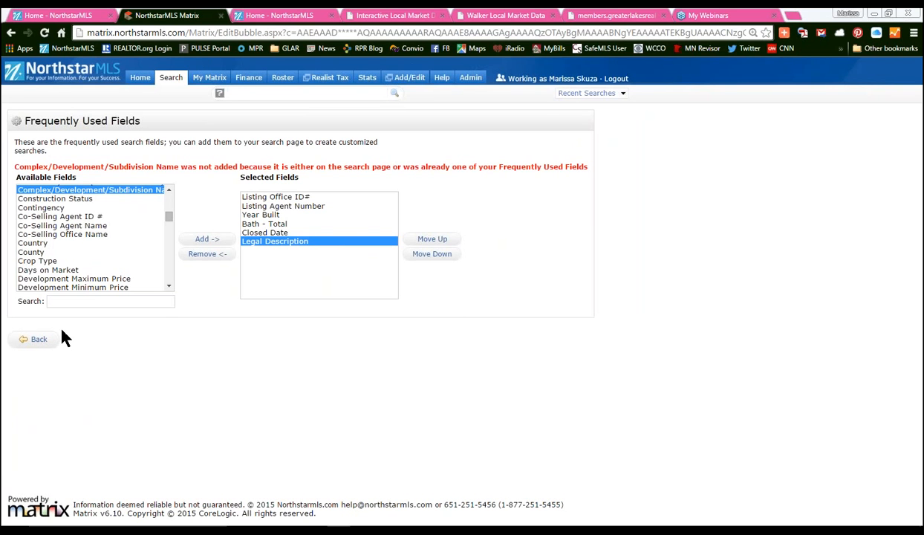
left_click(40, 338)
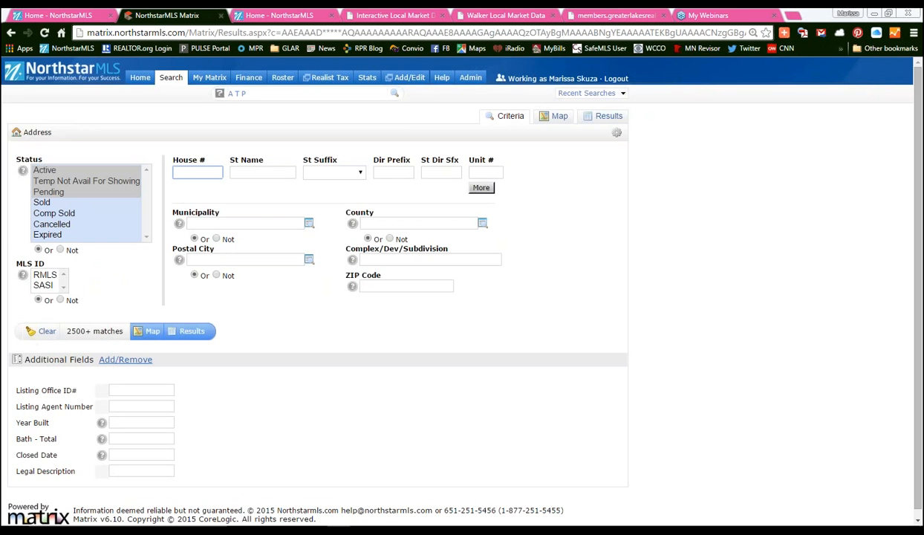
left_click(401, 259)
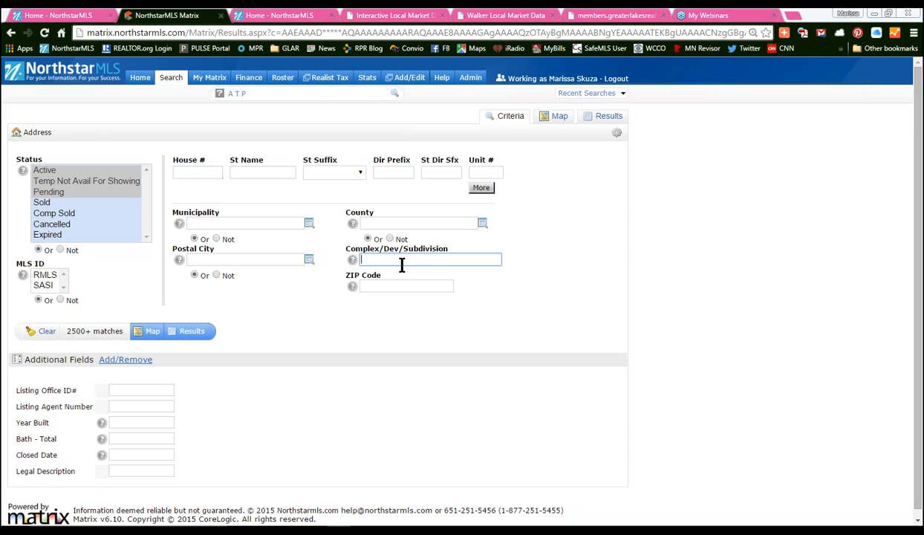
type("*")
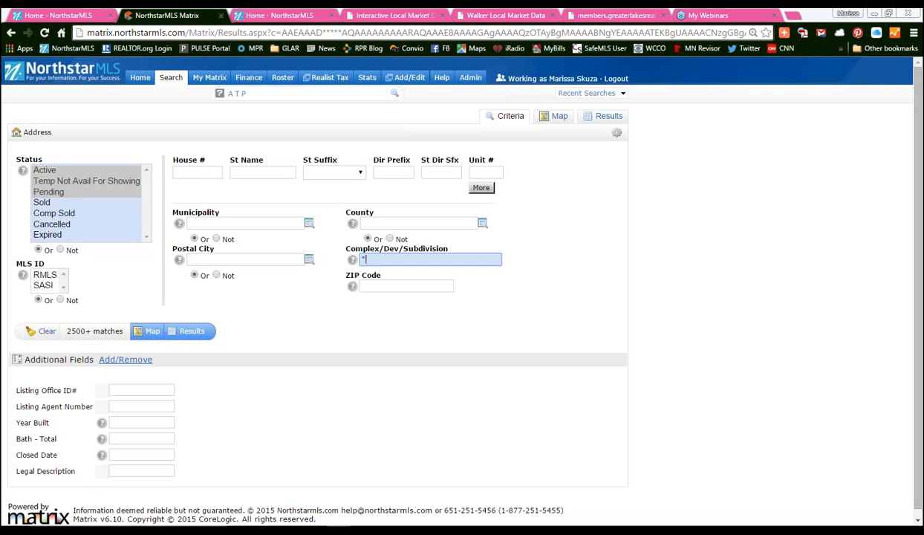
type("shore*")
left_click(496, 289)
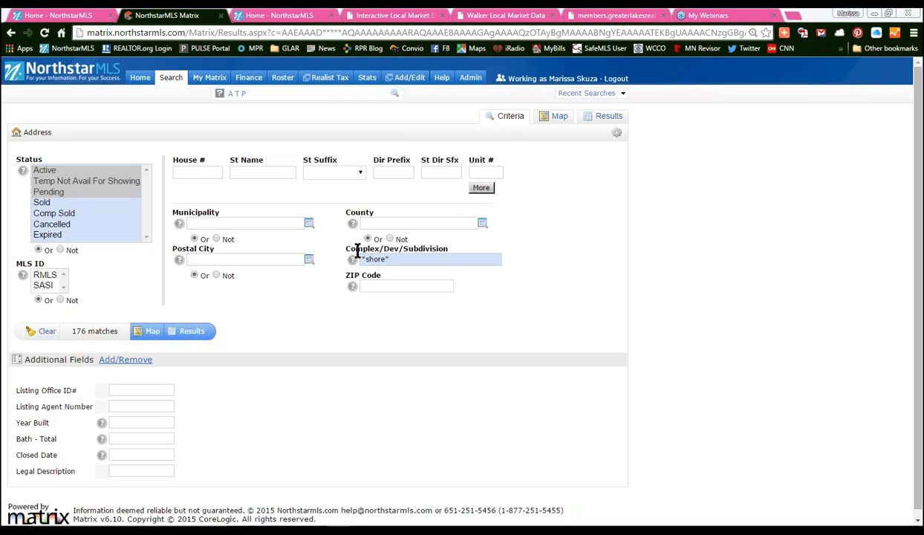
left_click_drag(343, 249, 456, 252)
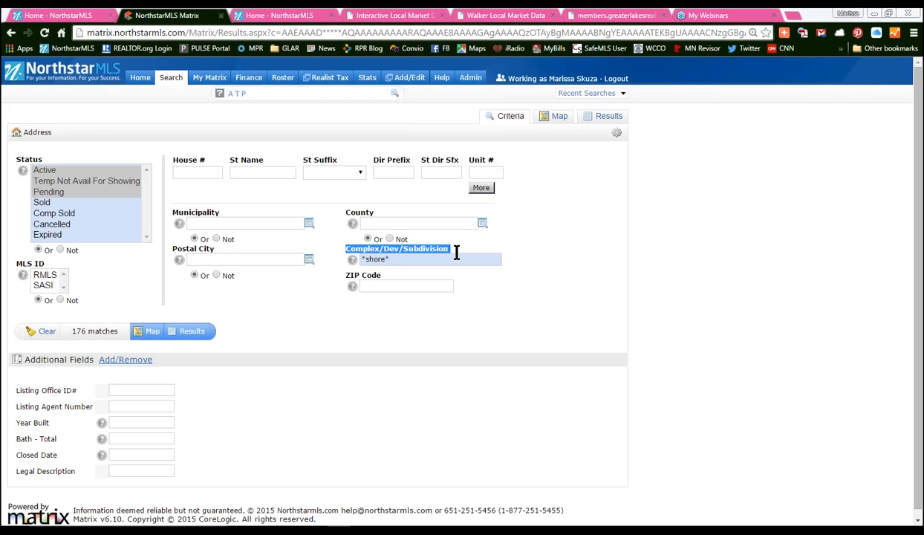
left_click(510, 325)
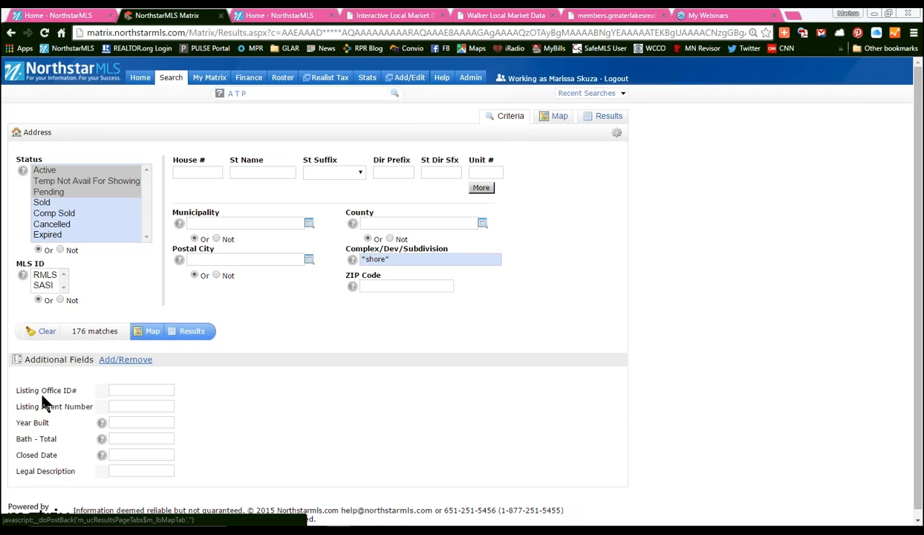
triple_click(381, 259)
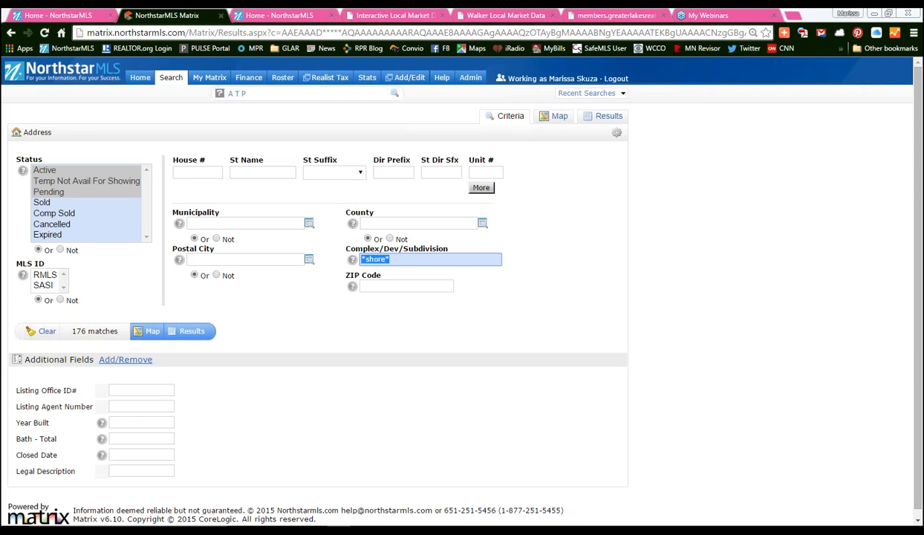
key("BackSpace")
left_click(132, 471)
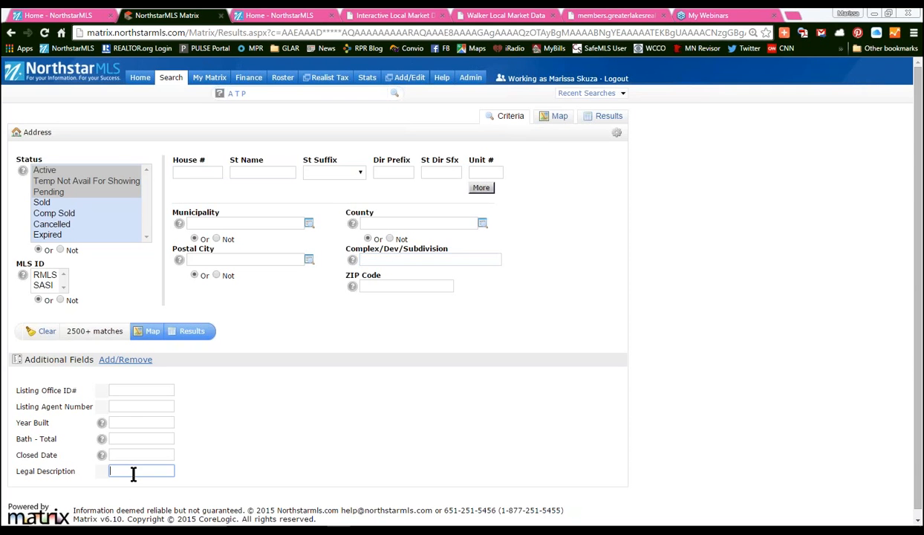
type("*shore*")
left_click(291, 441)
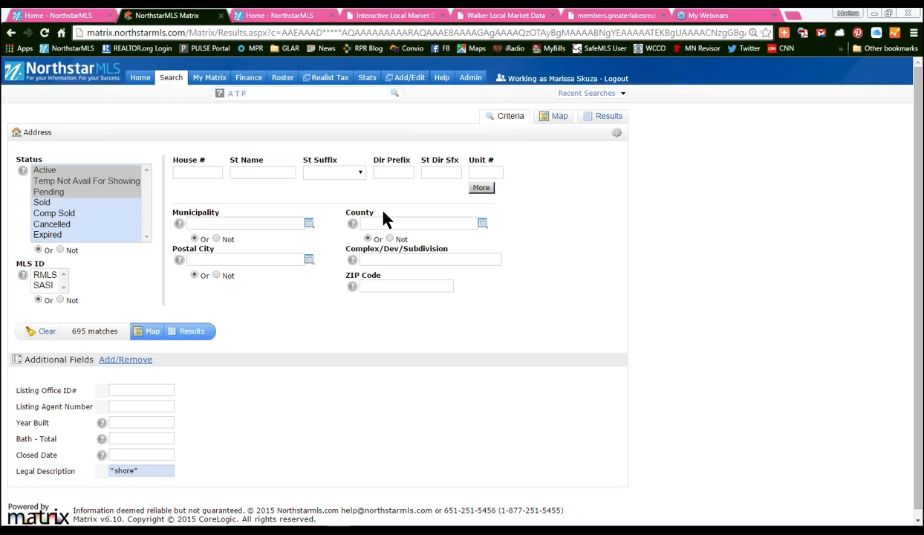
triple_click(152, 470)
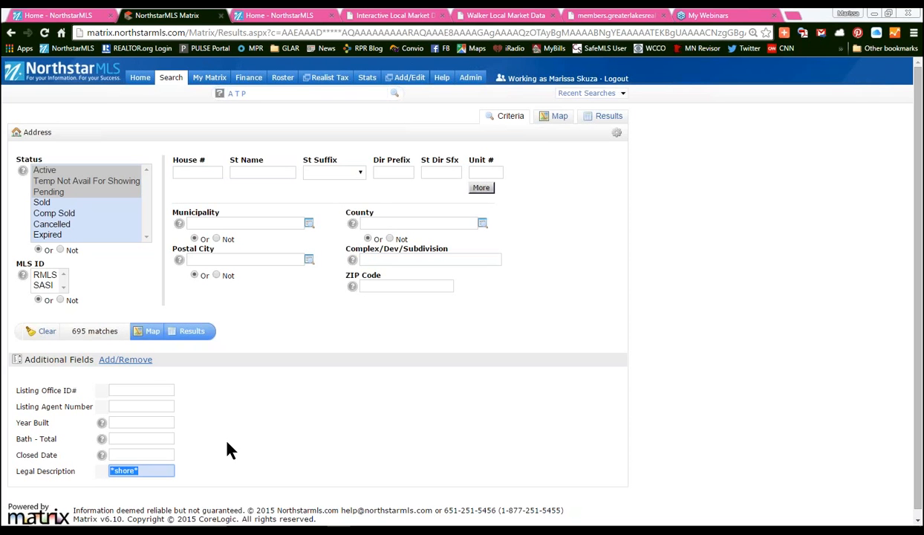
key("BackSpace")
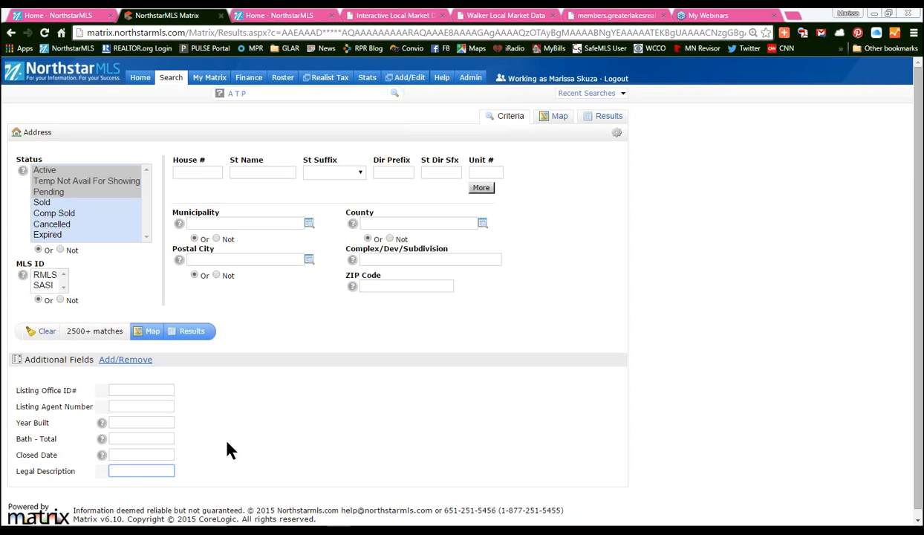
mouse_move(171, 77)
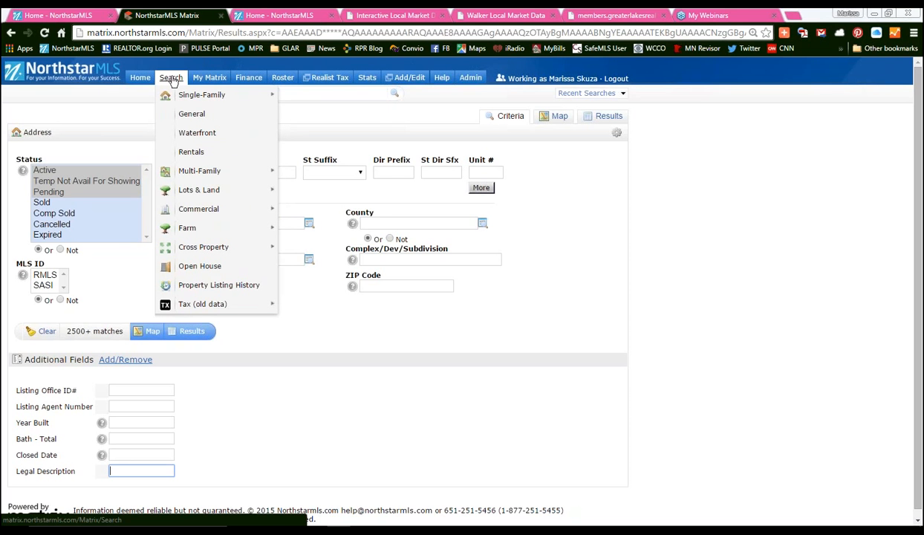
- Open the General single-family search in Map Search view
left_click(188, 115)
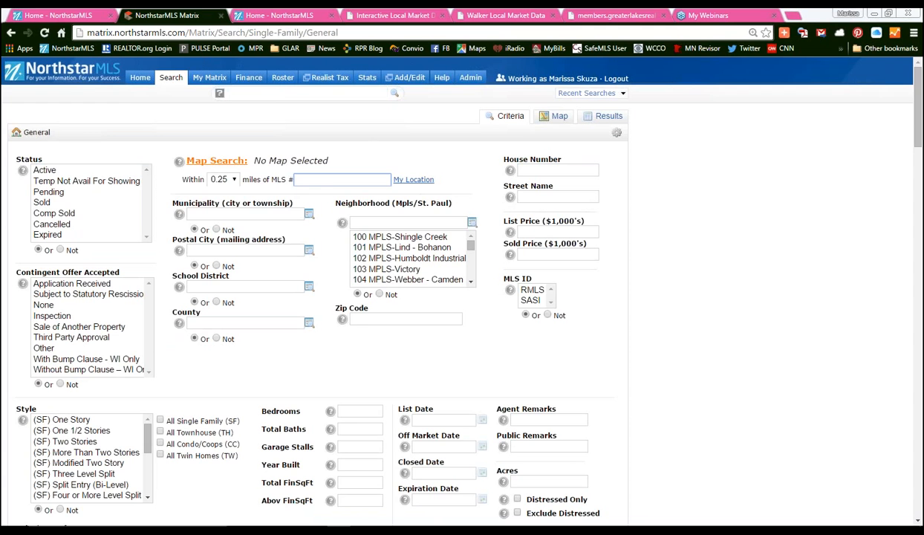
left_click(216, 161)
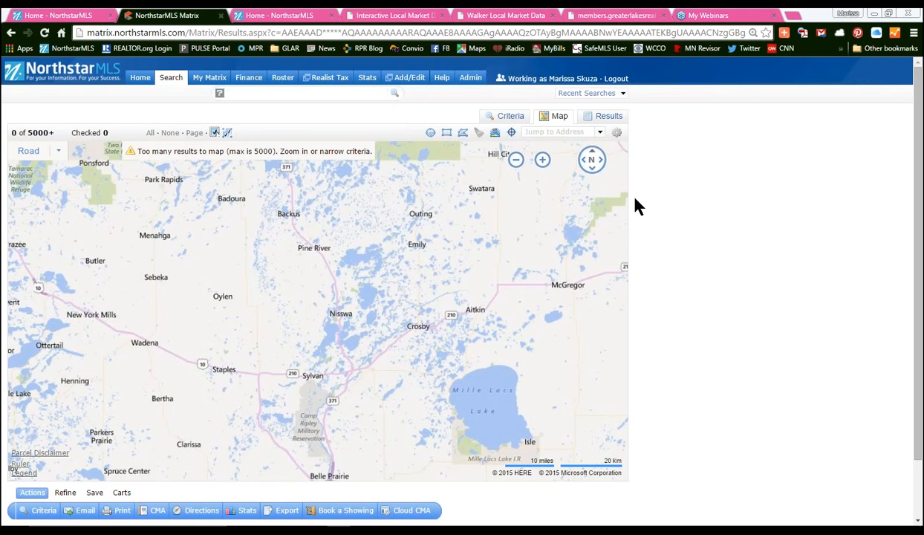
- Jump the map to the target Baxter street address, then zoom out to frame Baxter and Brainerd
left_click(558, 133)
key("Return")
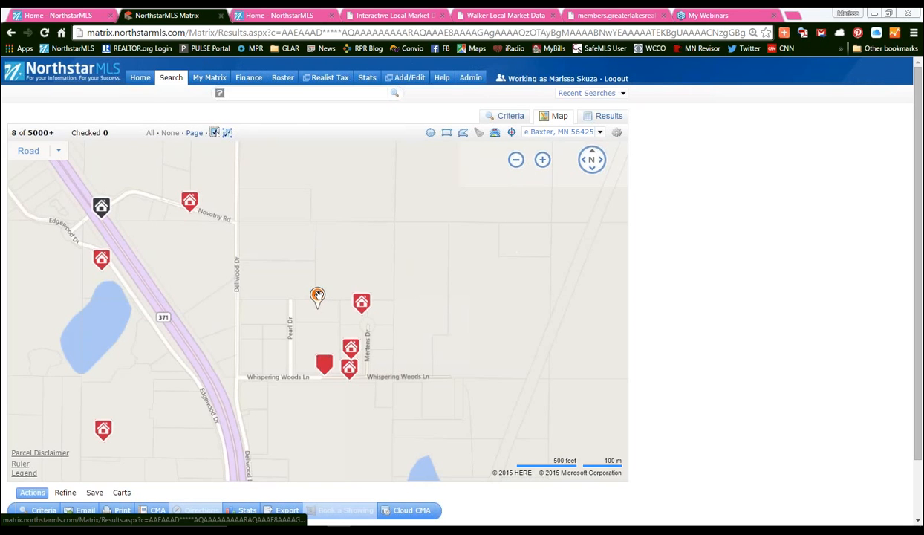
left_click(515, 160)
left_click(515, 160)
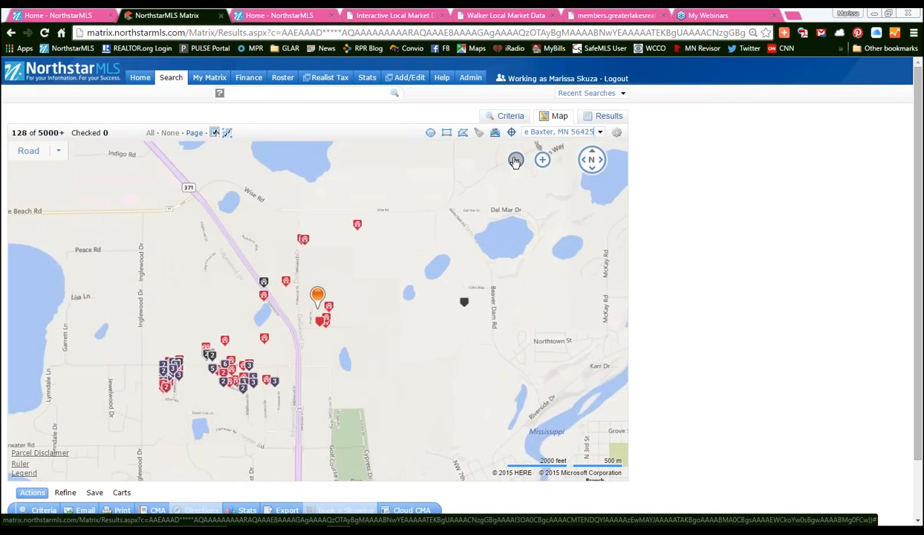
left_click(515, 161)
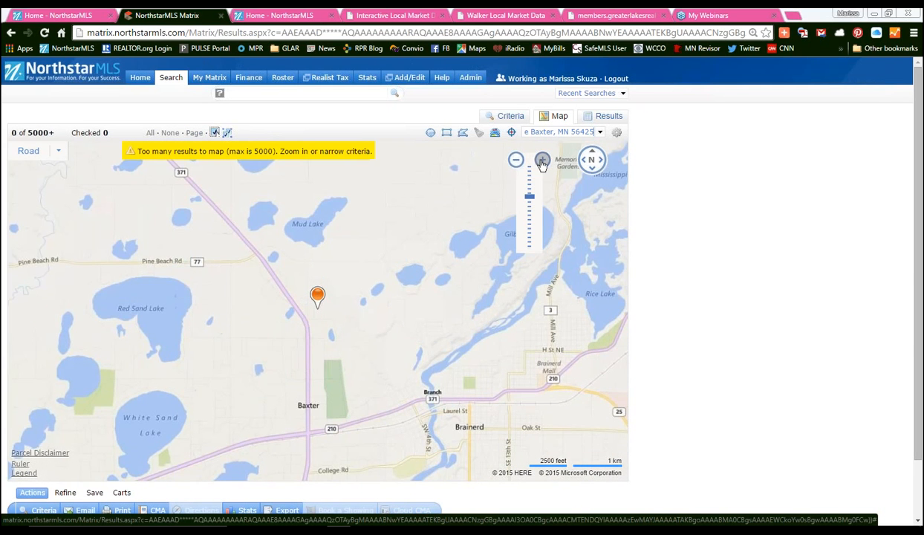
left_click(542, 160)
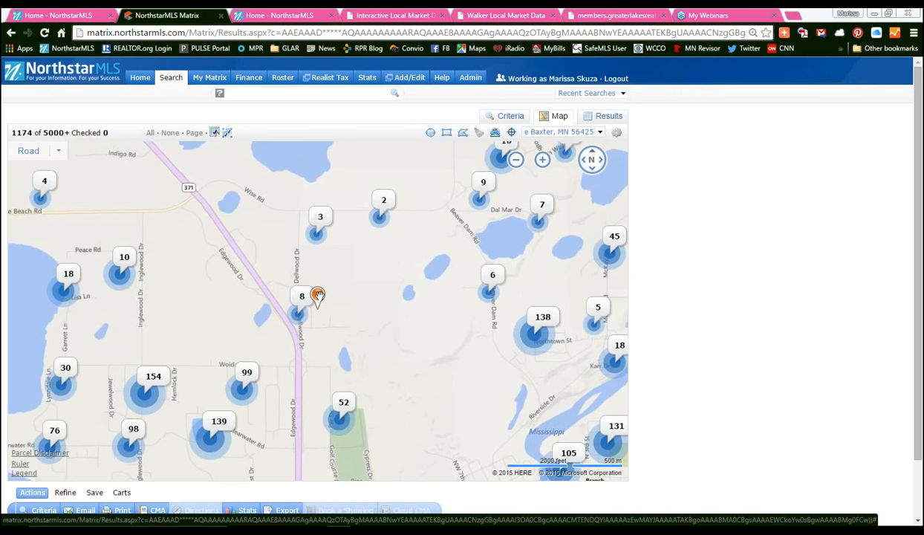
- Draw a 19.79-mile radius circle centred on the address pin
left_click(431, 135)
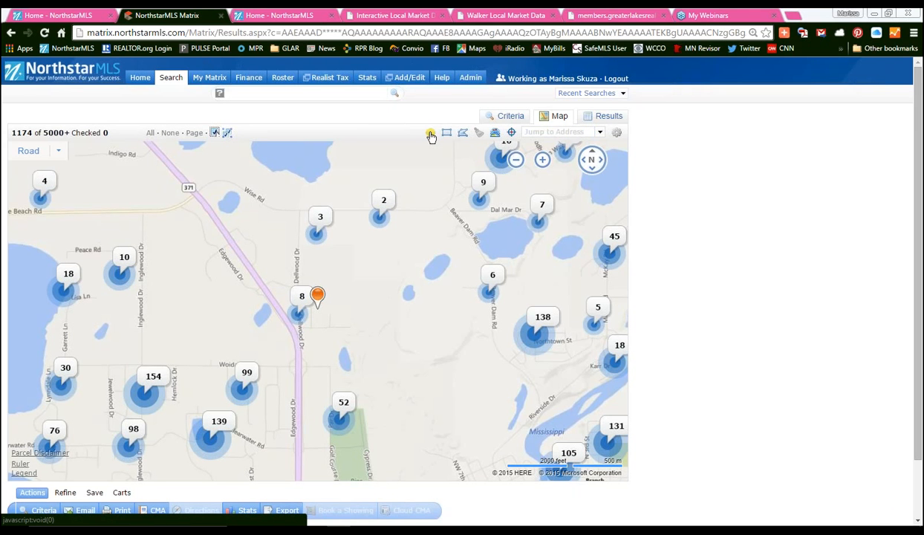
left_click(317, 306)
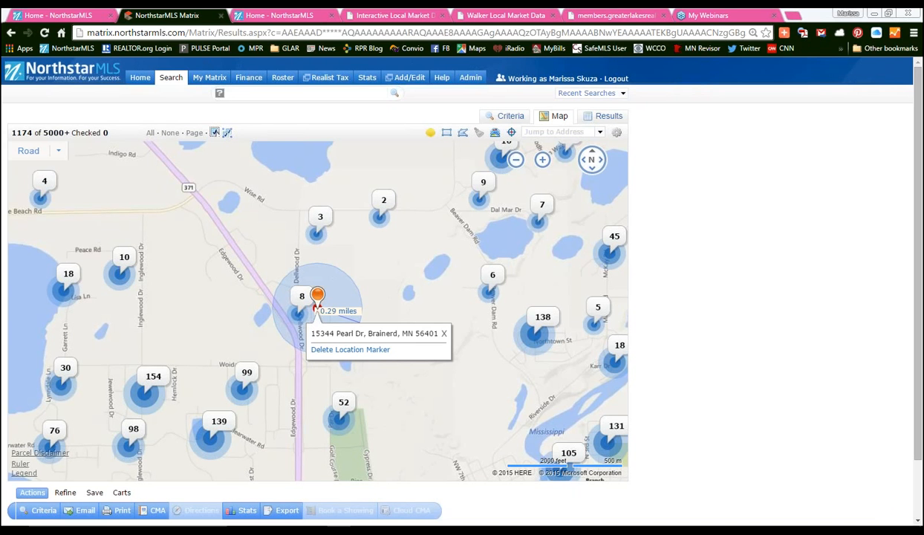
left_click_drag(316, 307, 565, 360)
scroll(486, 337, "down", 2)
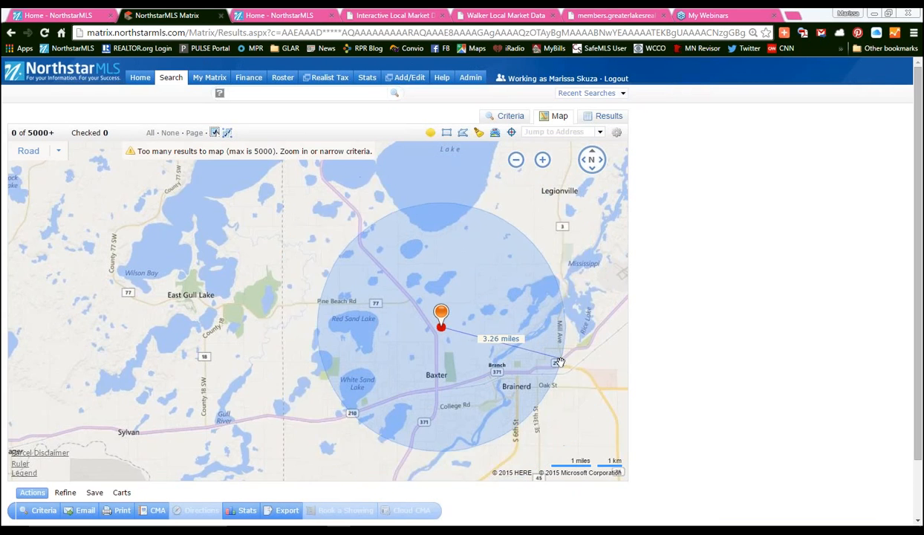
scroll(558, 362, "down", 2)
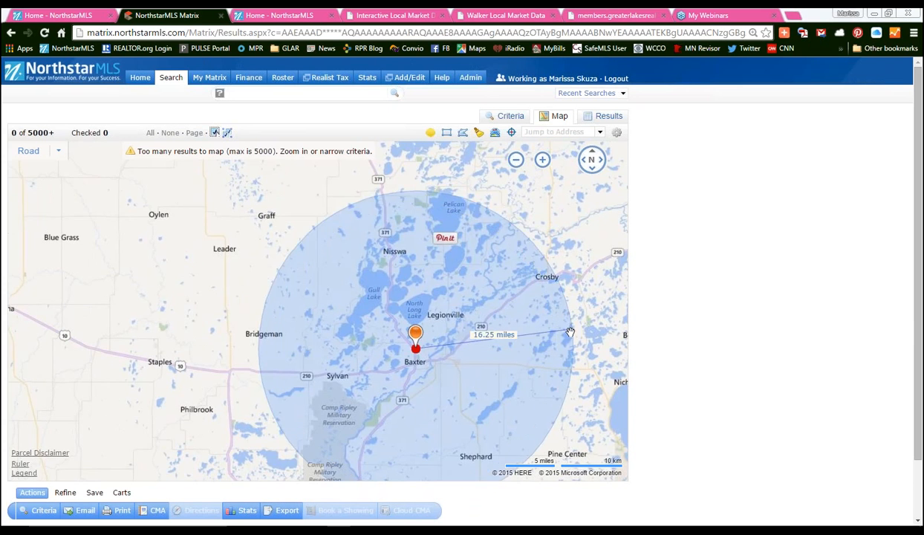
scroll(576, 334, "down", 2)
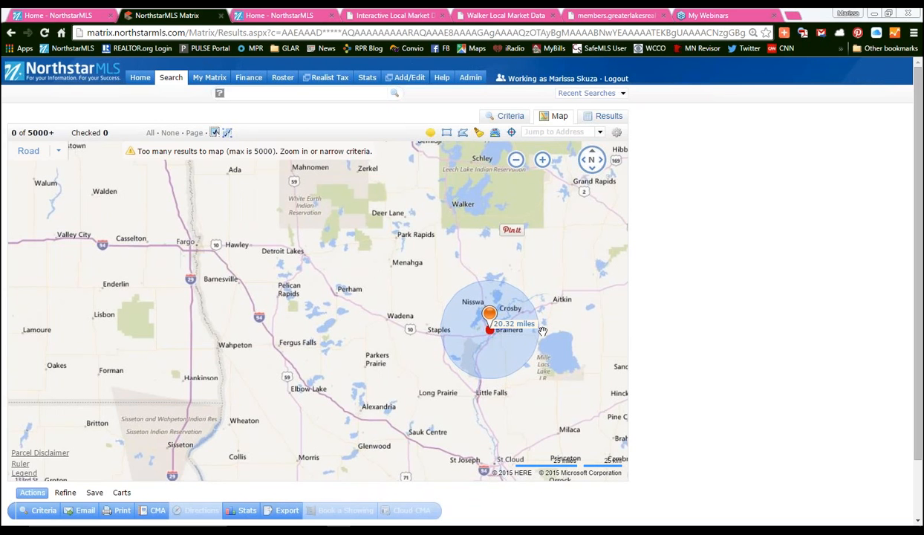
left_click(542, 332)
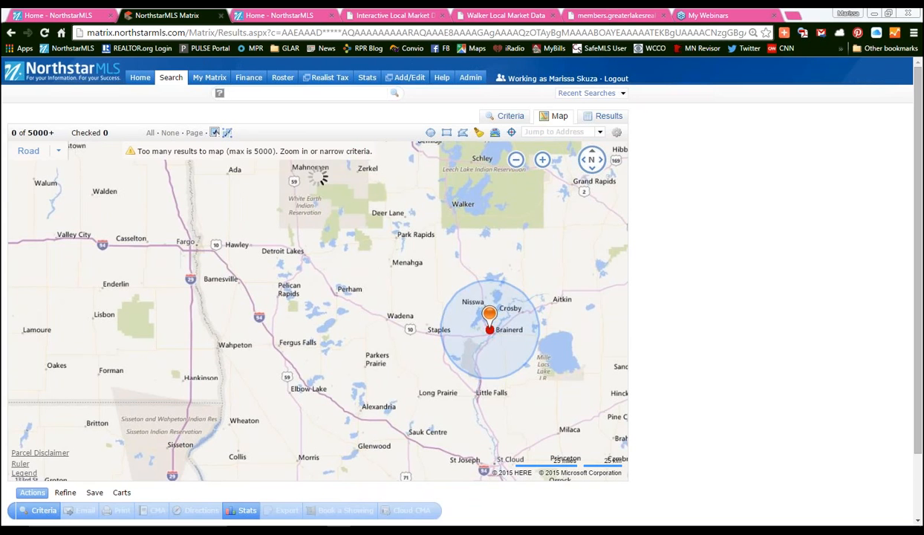
- Pan and zoom in so the radius circle fills most of the map
left_click_drag(389, 275, 154, 258)
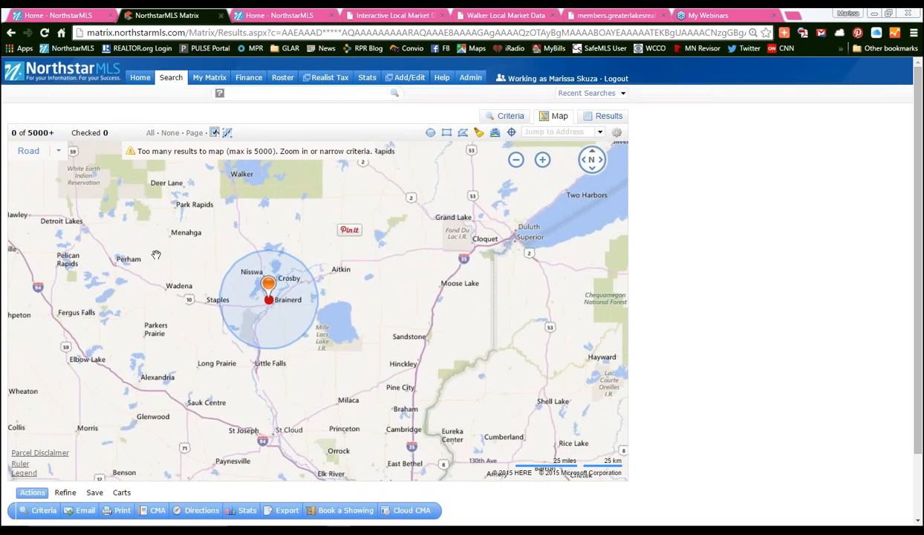
mouse_move(521, 163)
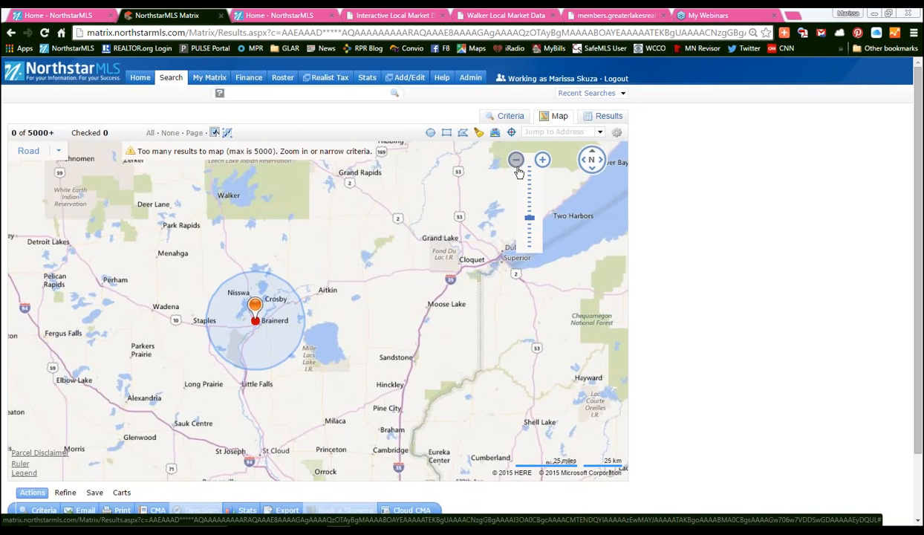
left_click(543, 160)
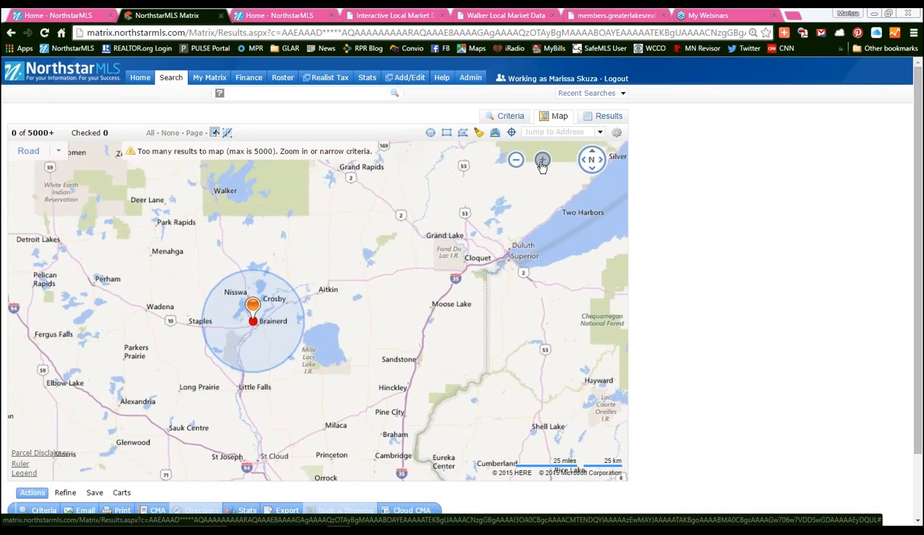
left_click_drag(428, 246, 514, 245)
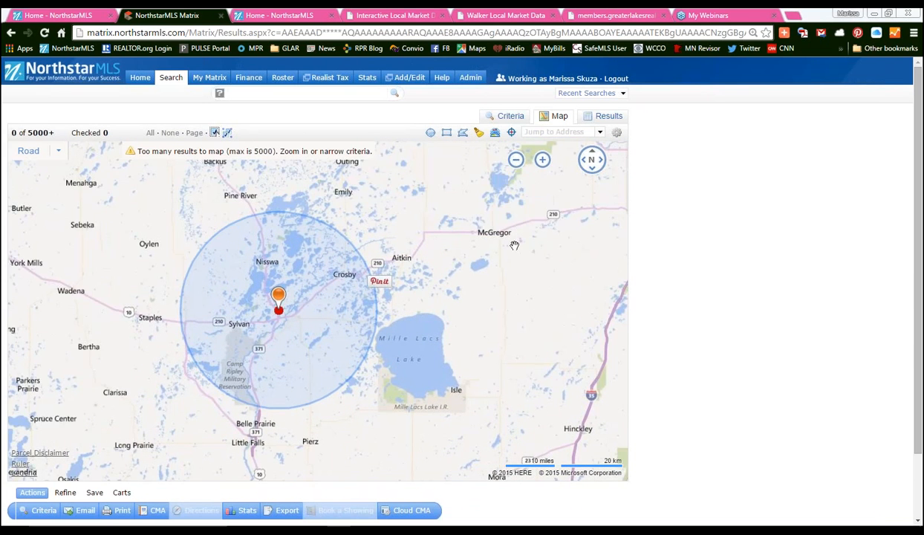
left_click(543, 159)
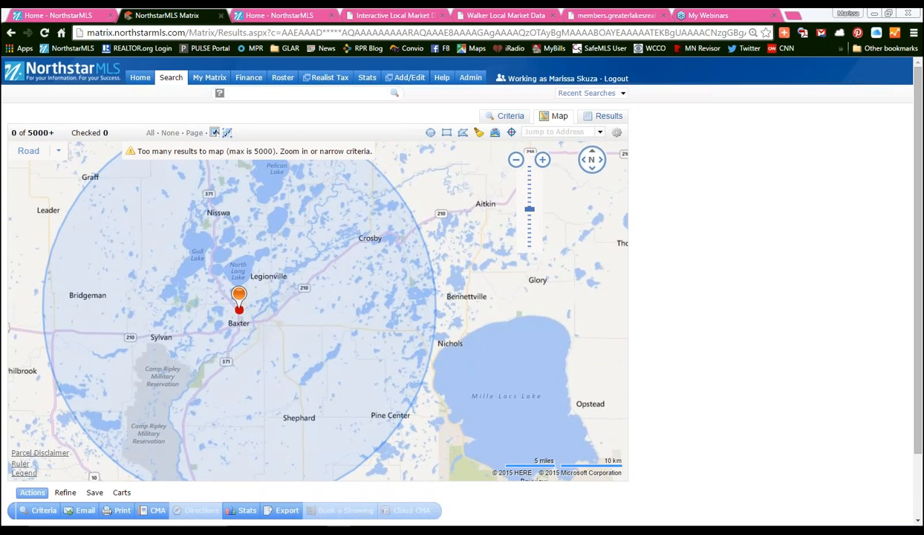
- Zoom out until the entire 19.79-mile circle fits beside Mille Lacs Lake
left_click(515, 161)
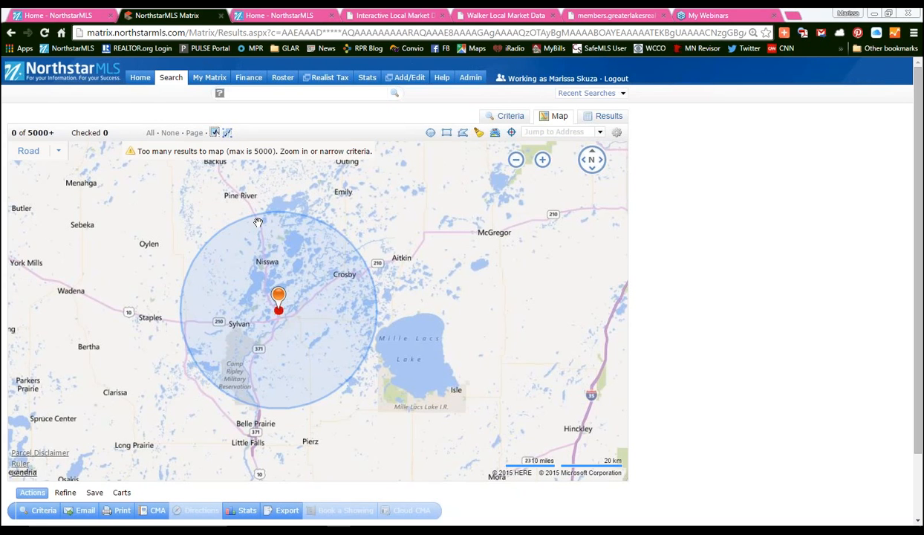
left_click(542, 160)
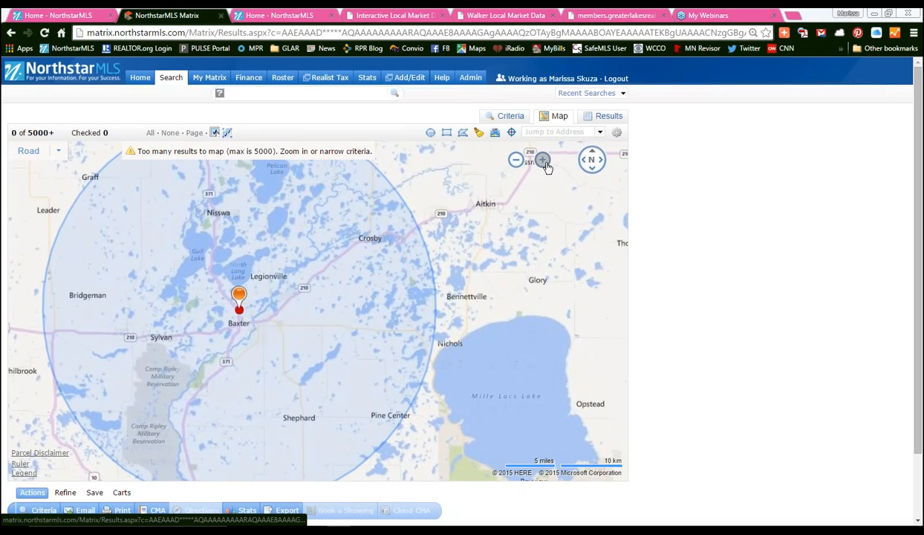
left_click(517, 160)
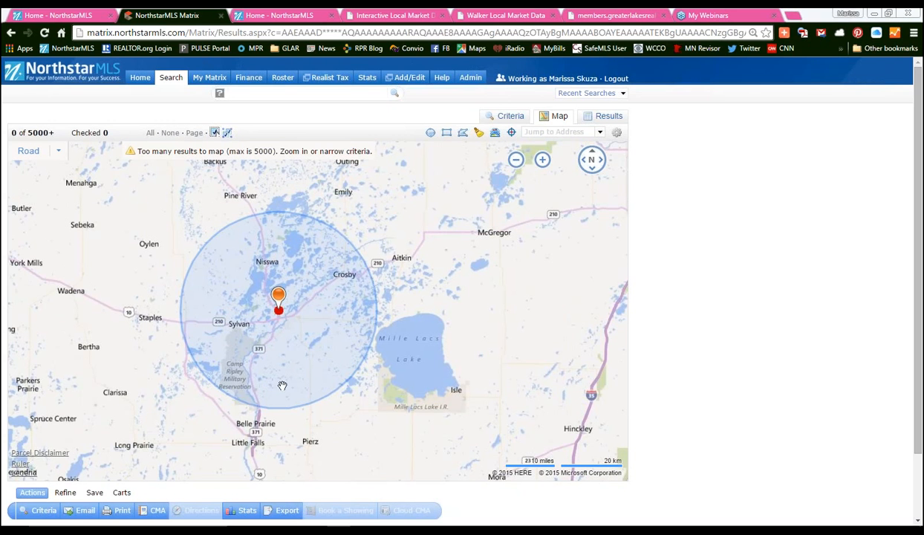
- Start a highway 371 polygon with corners near Pine River and the address marker
left_click(462, 134)
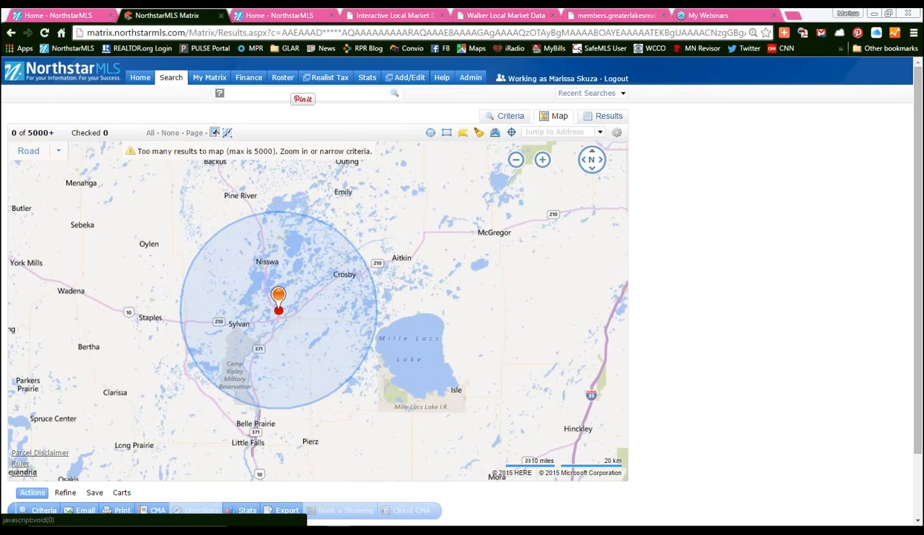
left_click(252, 216)
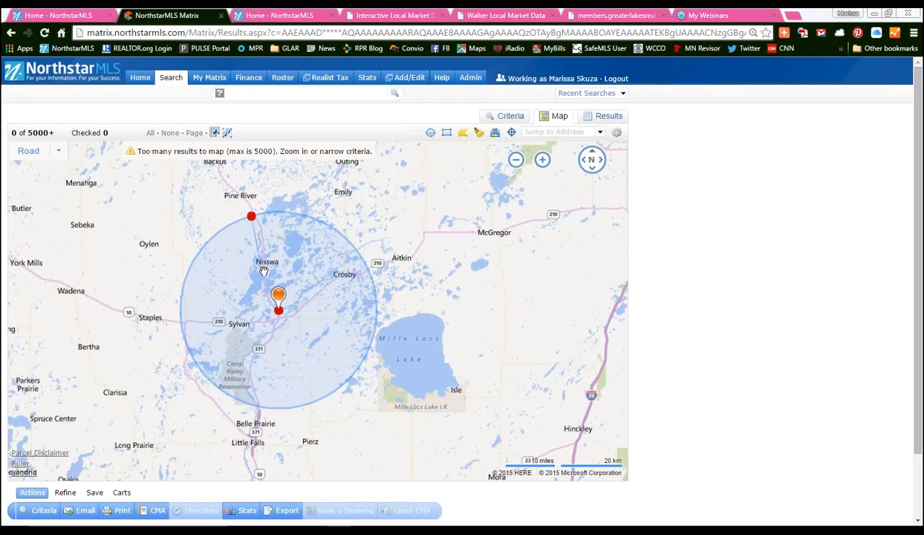
left_click(277, 311)
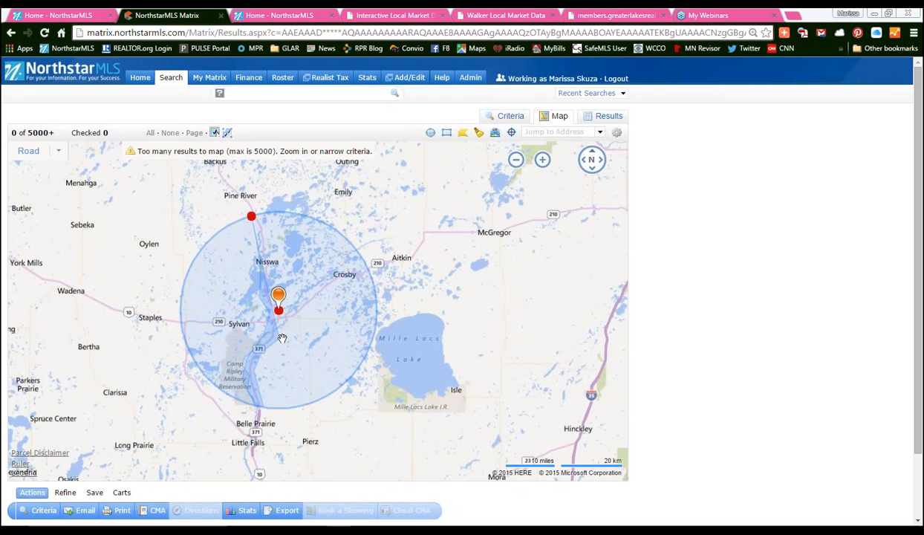
left_click(278, 294)
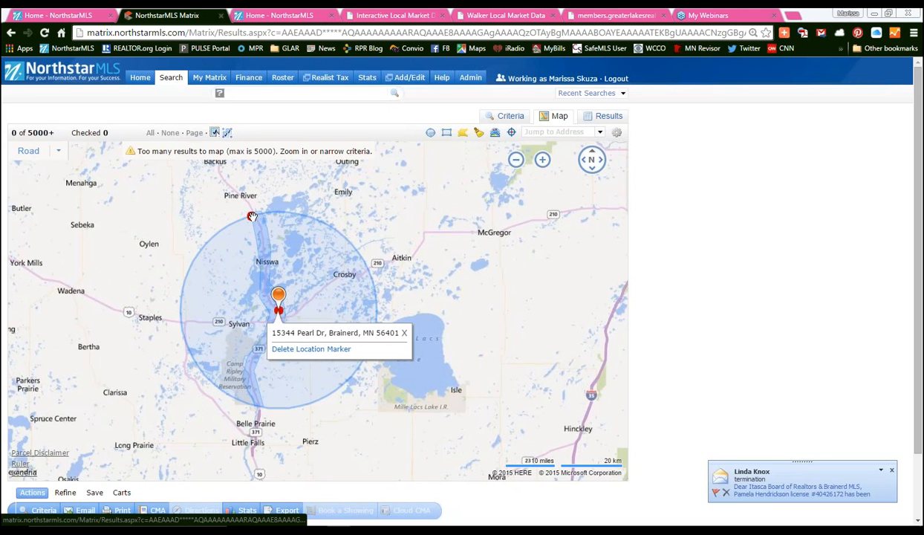
- Mark the highway 371 corridor polygon as Exclude this Shape, then view the marker's address
left_click(252, 216)
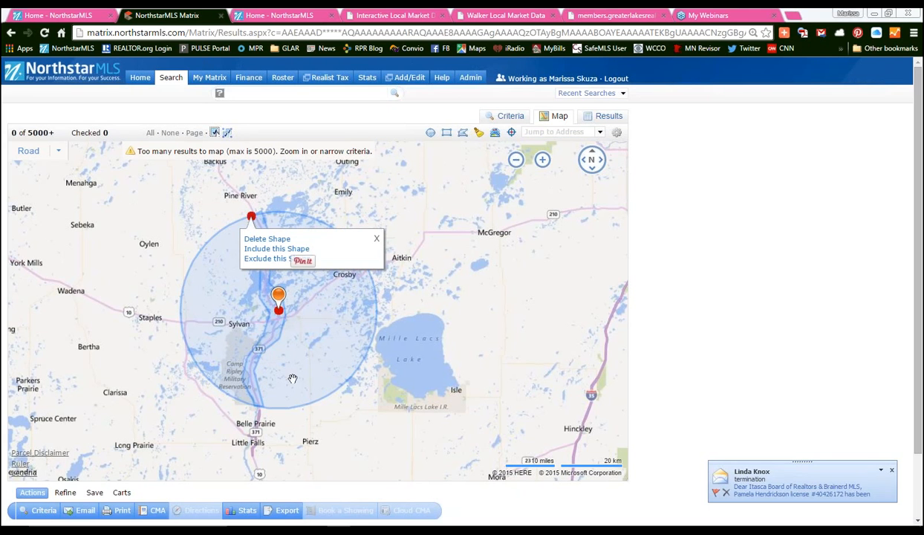
left_click(319, 181)
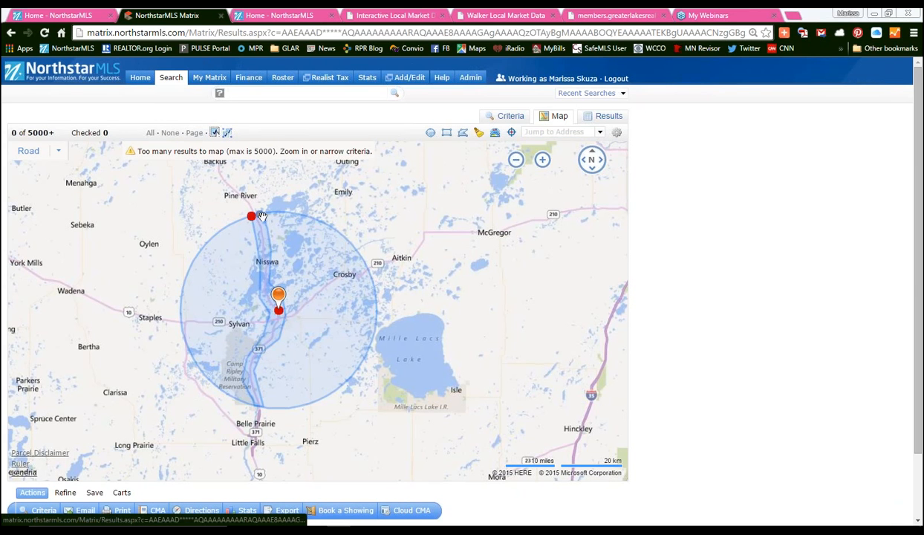
left_click(253, 217)
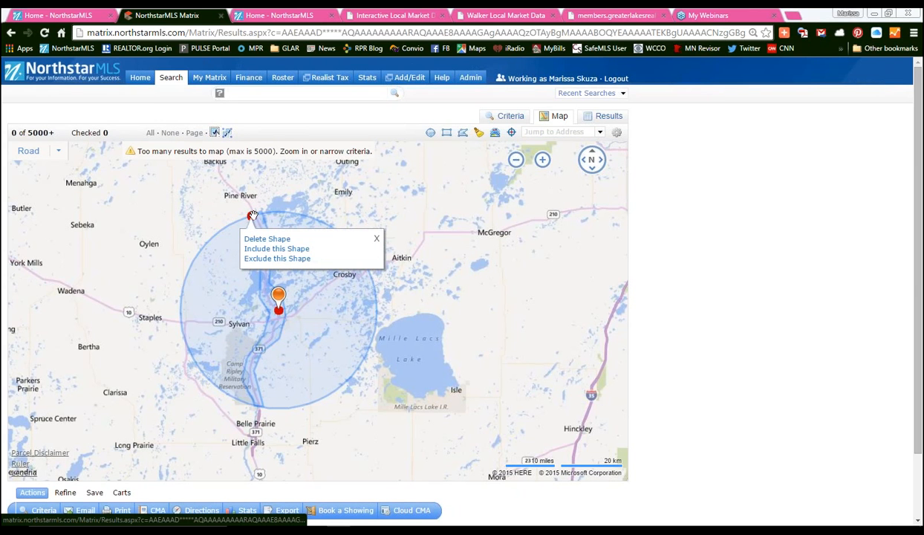
left_click(277, 259)
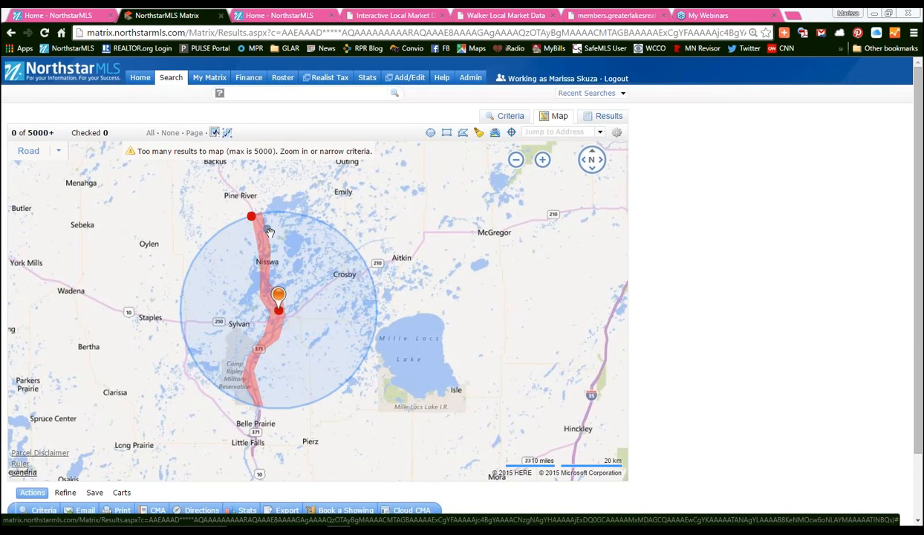
left_click(271, 250)
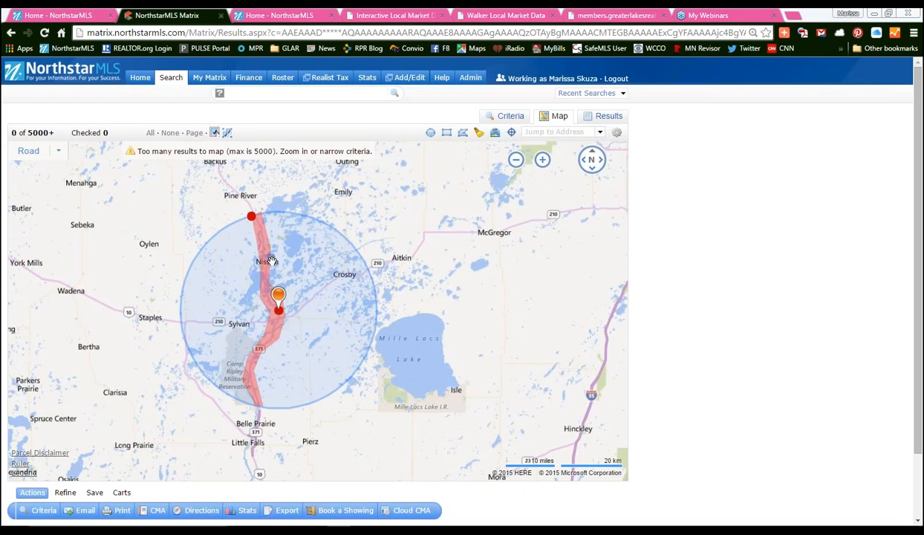
left_click(281, 302)
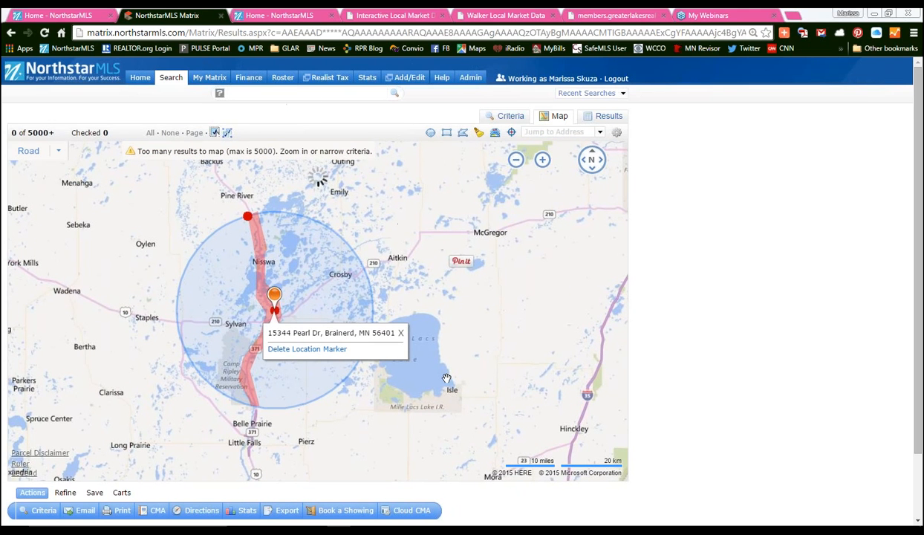
- Select Active, Pending and Temp Not Avail statuses plus All Single Family styles
left_click(502, 119)
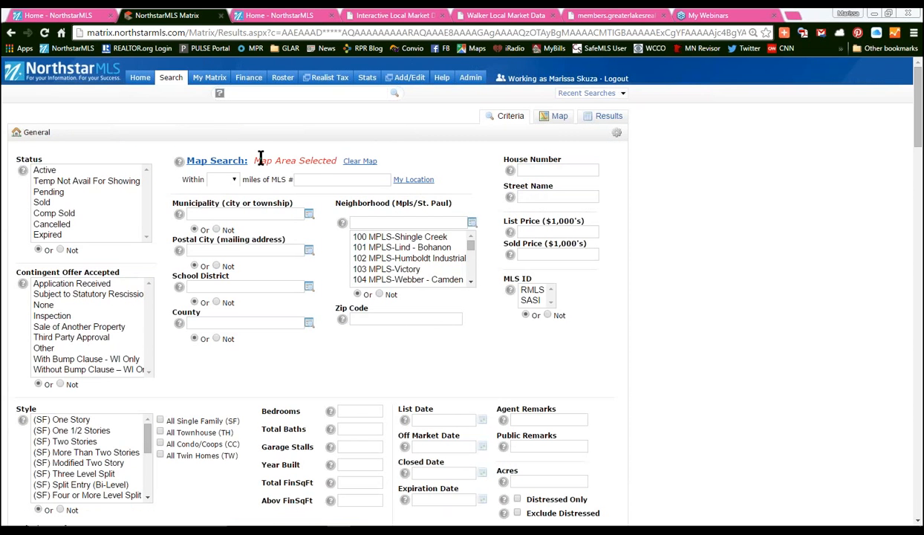
left_click_drag(255, 160, 339, 162)
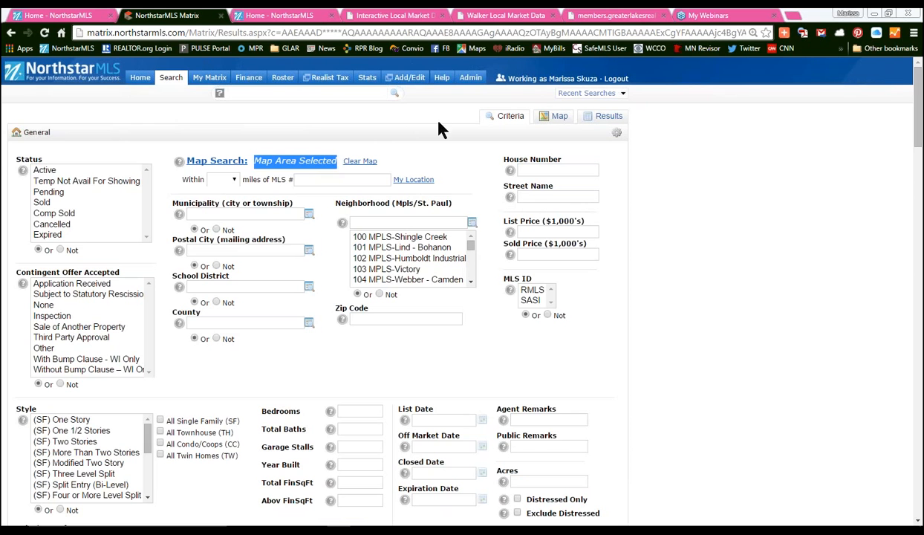
left_click(360, 151)
left_click(45, 170)
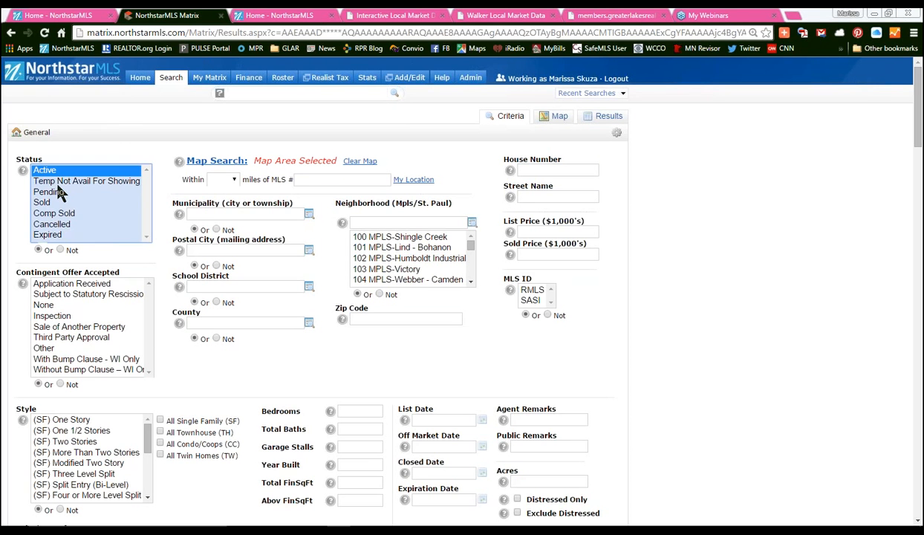
left_click(60, 191, "ctrl")
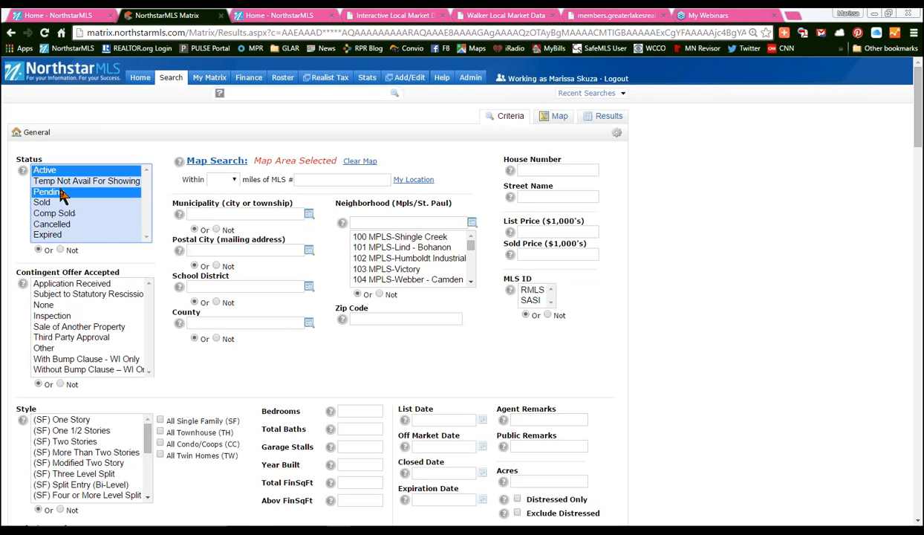
left_click(63, 182, "ctrl")
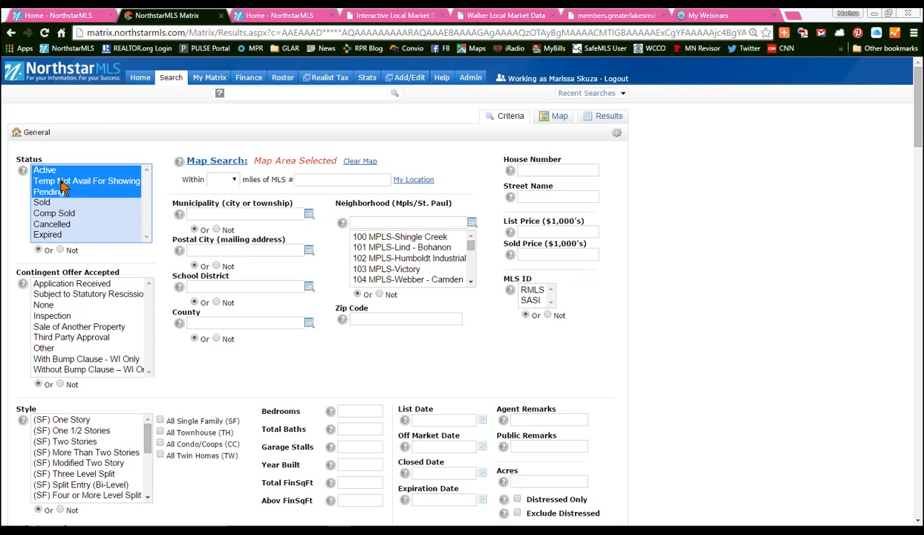
left_click(161, 421)
- Require 2+ bedrooms and 1+ baths and run the search, returning 813 results
left_click(348, 411)
type("2+")
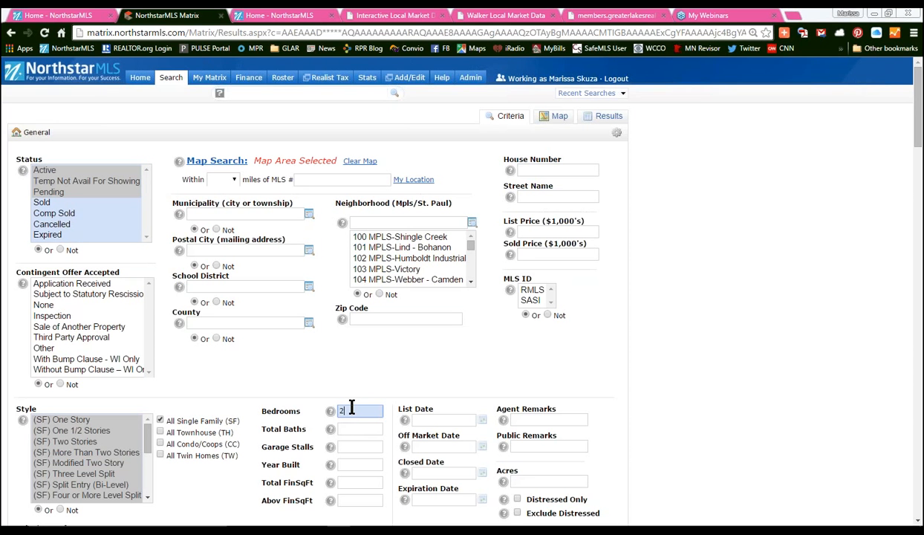
left_click(354, 428)
type("1+")
scroll(919, 139, "down", 1)
scroll(247, 431, "down", 2)
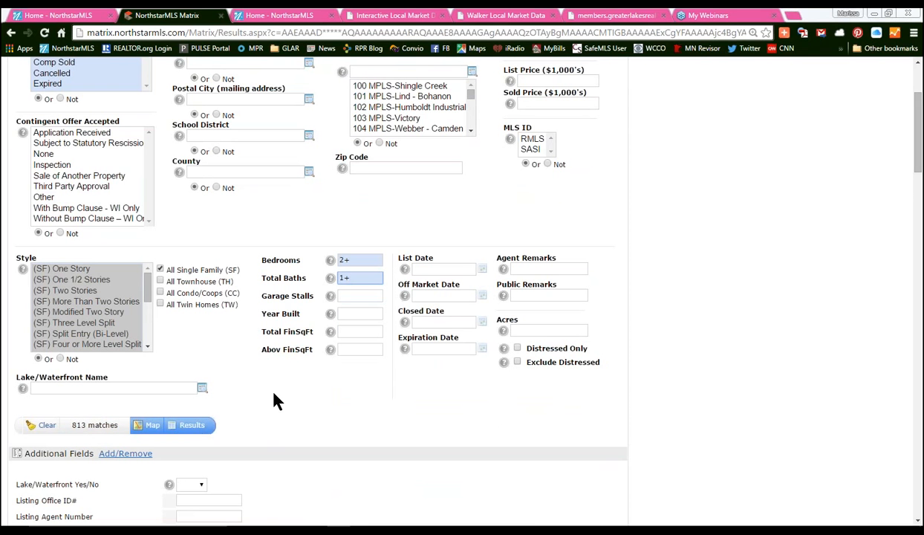
left_click(192, 425)
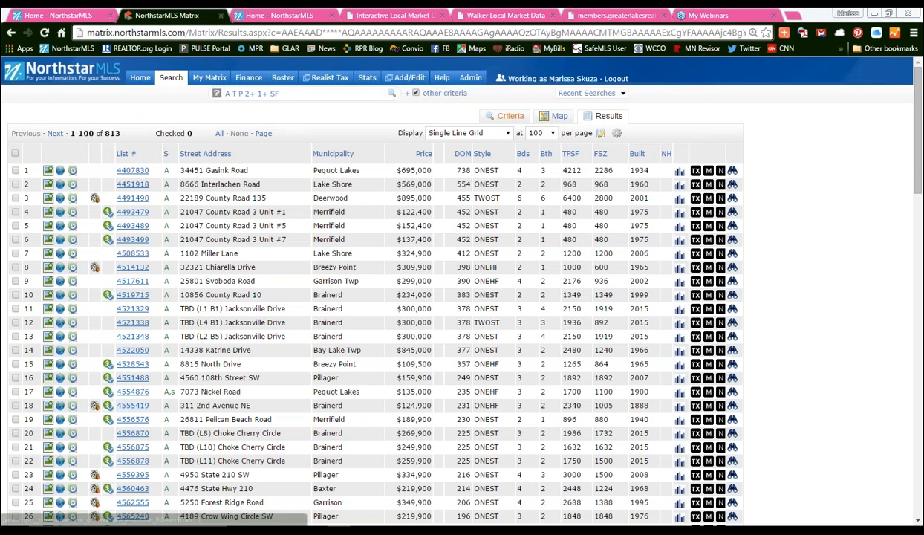
- Go back from the results grid to the Criteria form, keeping all selections
left_click(508, 115)
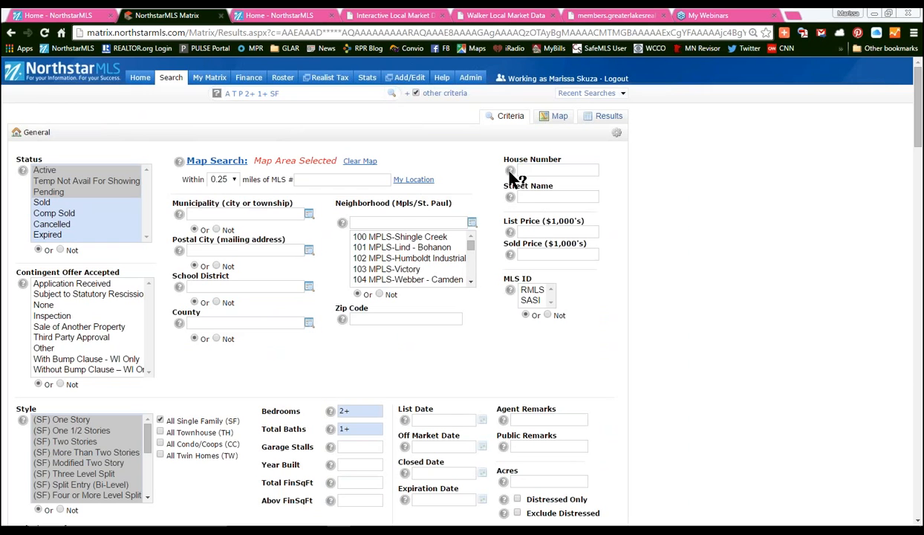
mouse_move(511, 173)
left_click(23, 170)
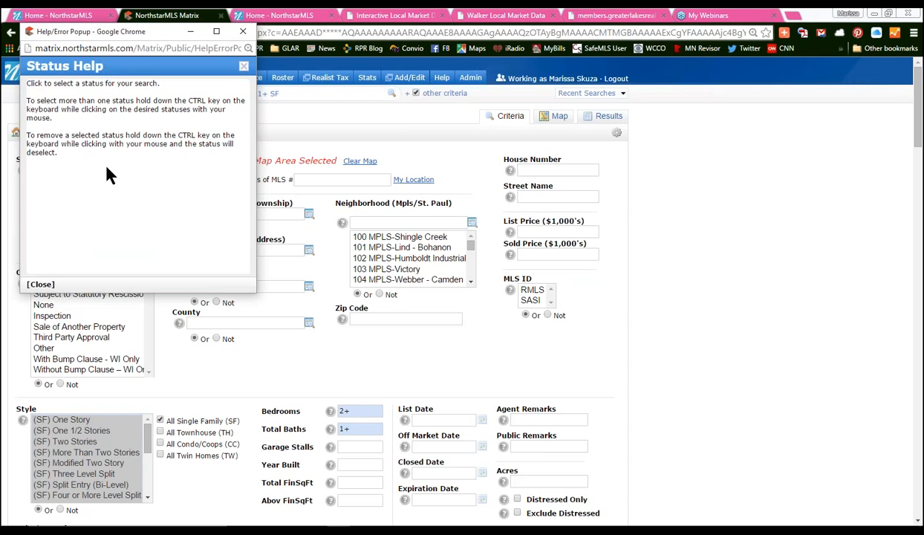
left_click_drag(27, 100, 226, 101)
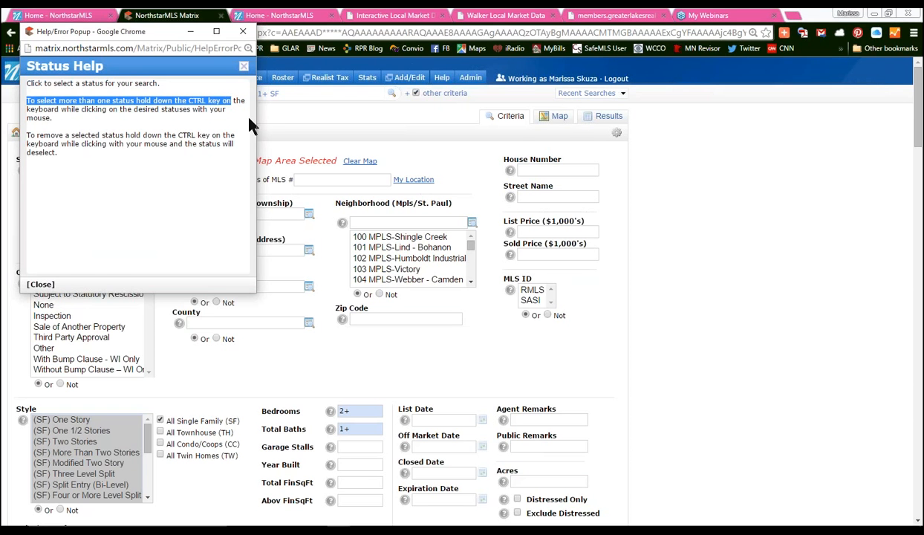
left_click(243, 31)
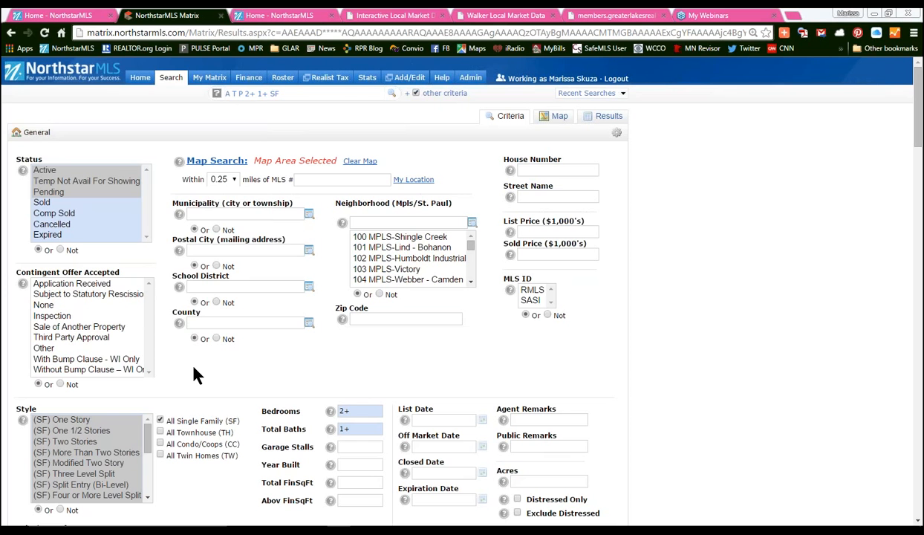
left_click(342, 319)
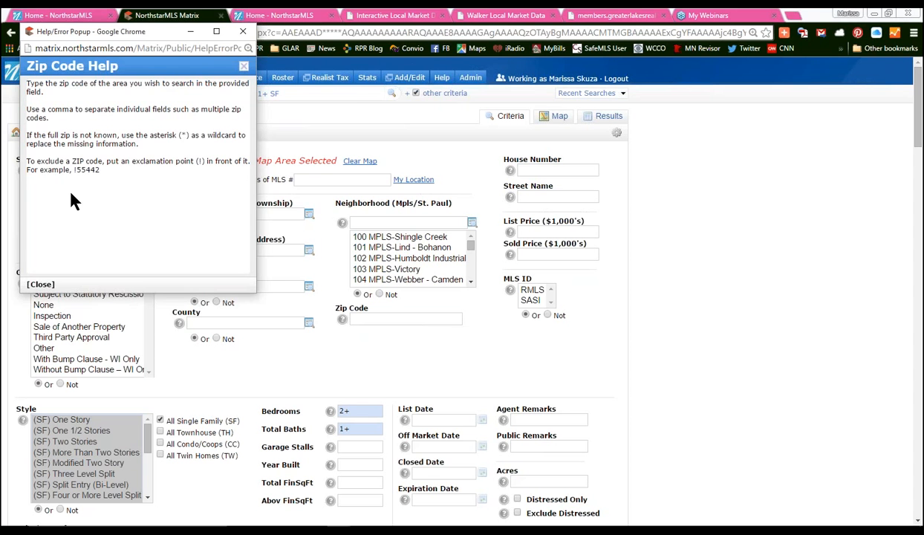
left_click(243, 31)
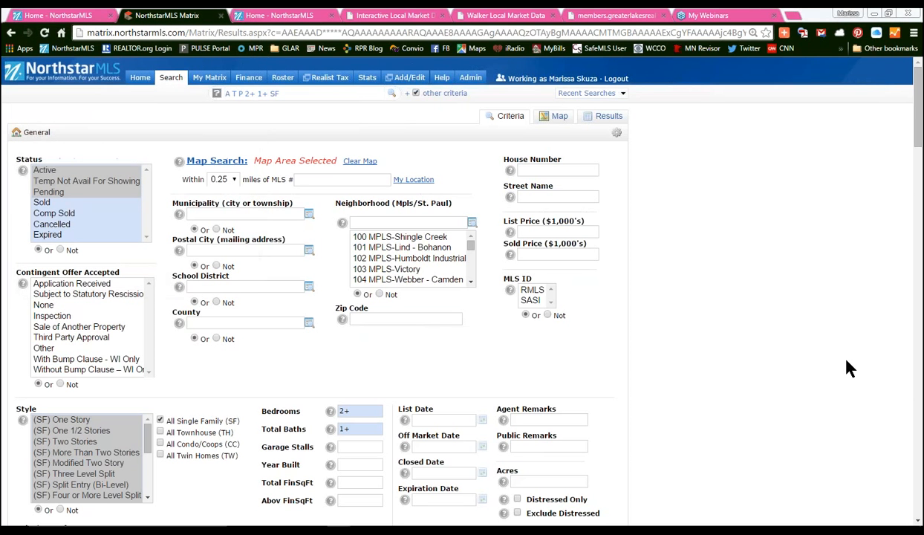